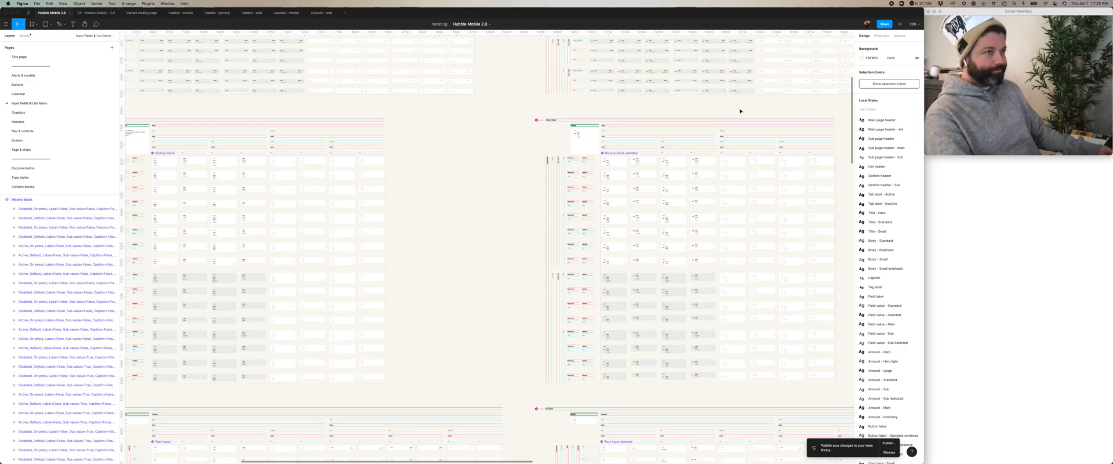
Step: Switch to the History - Vendor, Invoice, Payment file and compare the two sets of reimbursement and history screens
{"action": "key", "text": "ctrl+Right"}
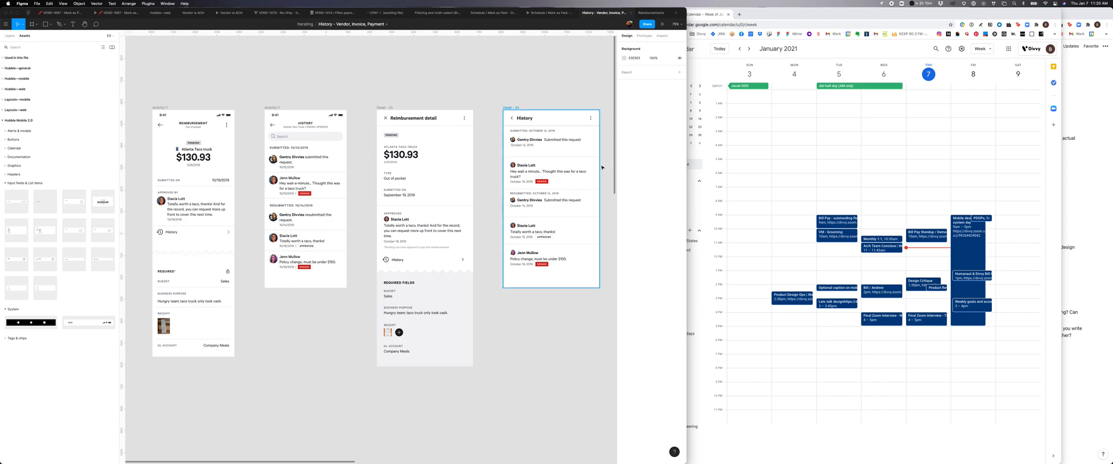
{"action": "left_click_drag", "start_coordinate": [360, 80], "coordinate": [148, 388]}
{"action": "left_click_drag", "start_coordinate": [370, 88], "coordinate": [606, 398]}
{"action": "left_click", "coordinate": [471, 71]}
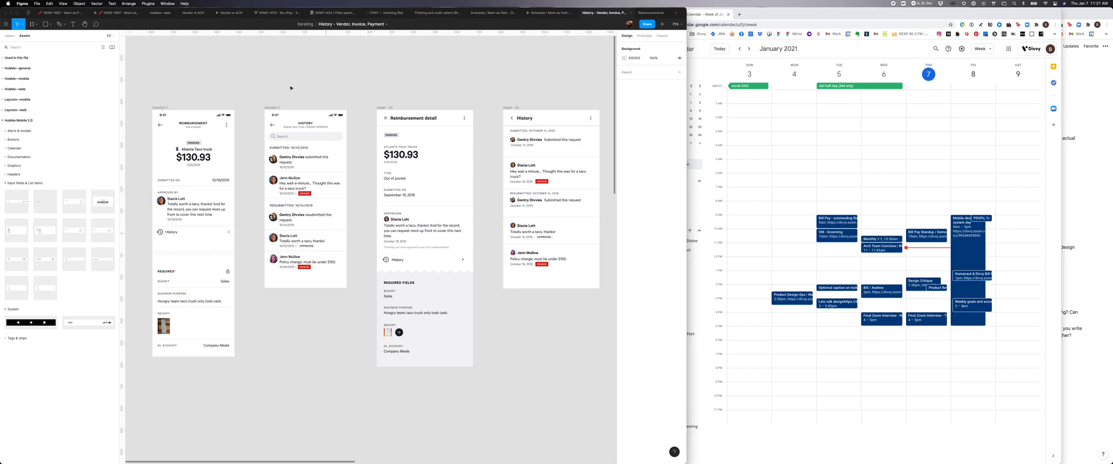
Step: Copy the approved-by block from the Reimbursement screen and paste it beside the History block sample in Hubble Mobile 2.0
{"action": "key", "text": "ctrl+Right"}
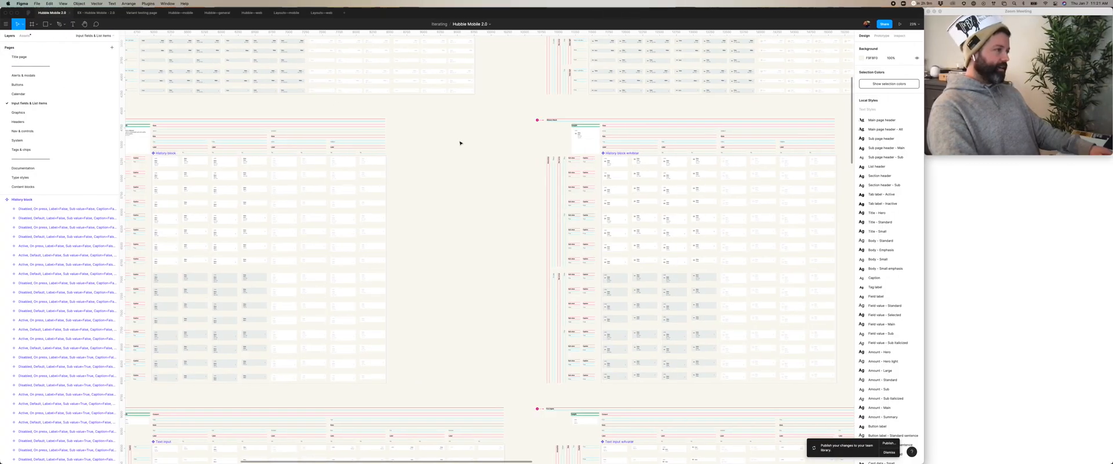
{"action": "scroll", "coordinate": [587, 132], "scroll_direction": "up", "scroll_amount": 5}
{"action": "scroll", "coordinate": [591, 135], "scroll_direction": "up", "scroll_amount": 3}
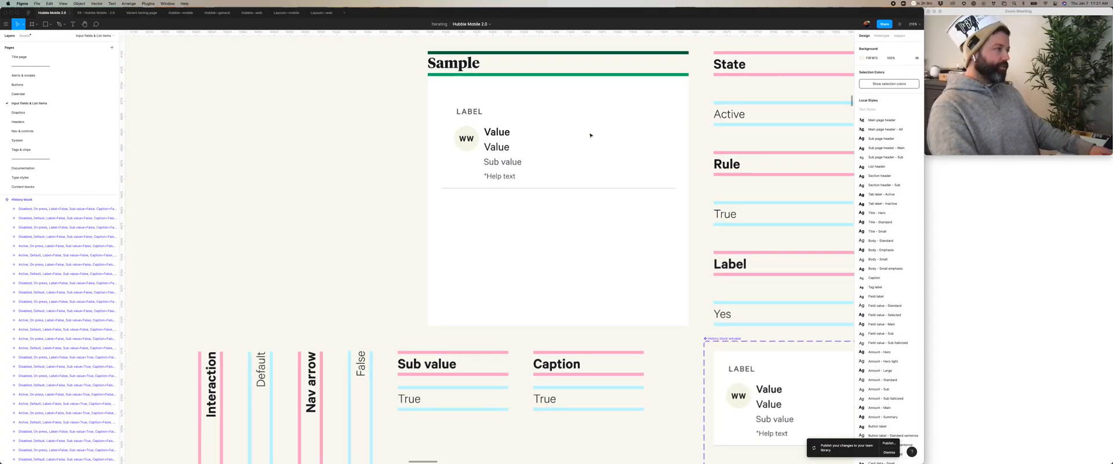
{"action": "scroll", "coordinate": [604, 215], "scroll_direction": "up", "scroll_amount": 2}
{"action": "left_click", "coordinate": [521, 217]}
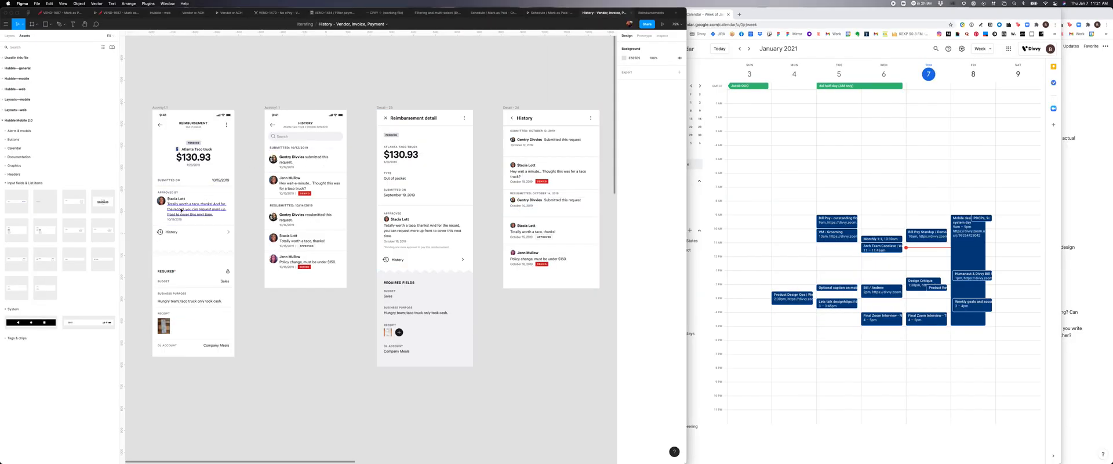
{"action": "left_click", "coordinate": [205, 202]}
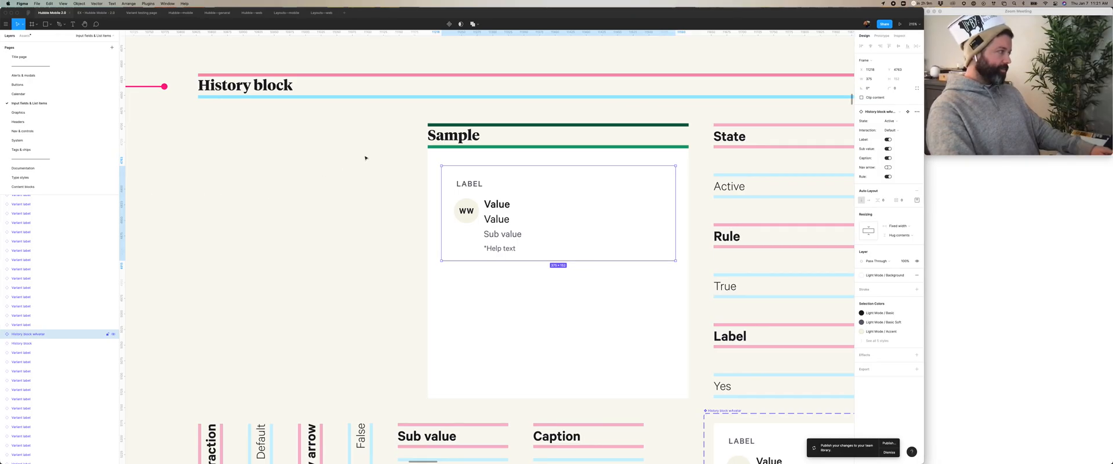
{"action": "left_click", "coordinate": [365, 157]}
{"action": "scroll", "coordinate": [383, 158], "scroll_direction": "left", "scroll_amount": 5}
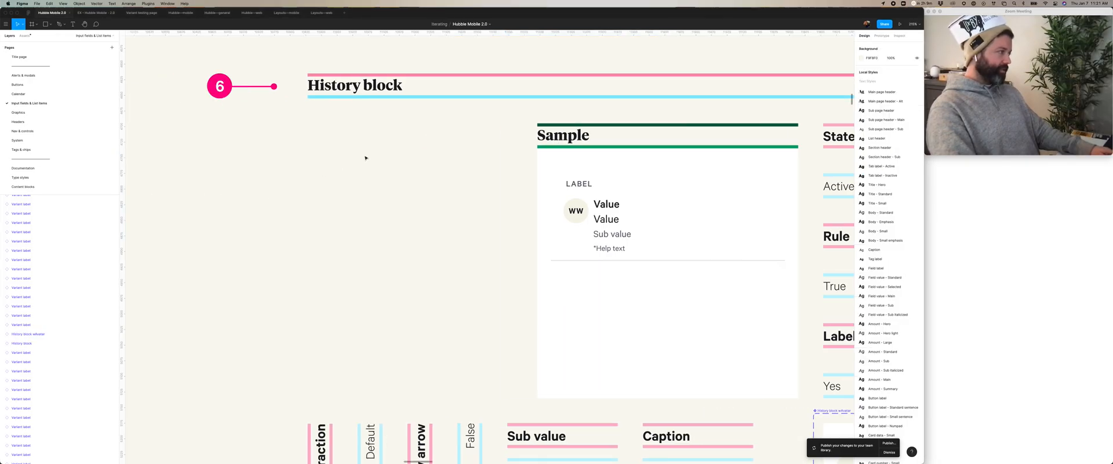
{"action": "key", "text": "super+v"}
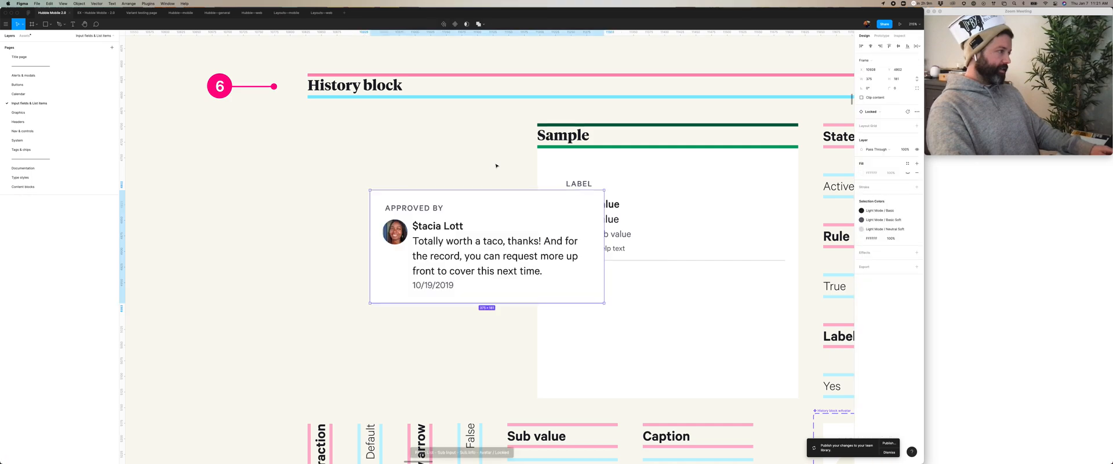
{"action": "left_click_drag", "start_coordinate": [519, 226], "coordinate": [413, 202]}
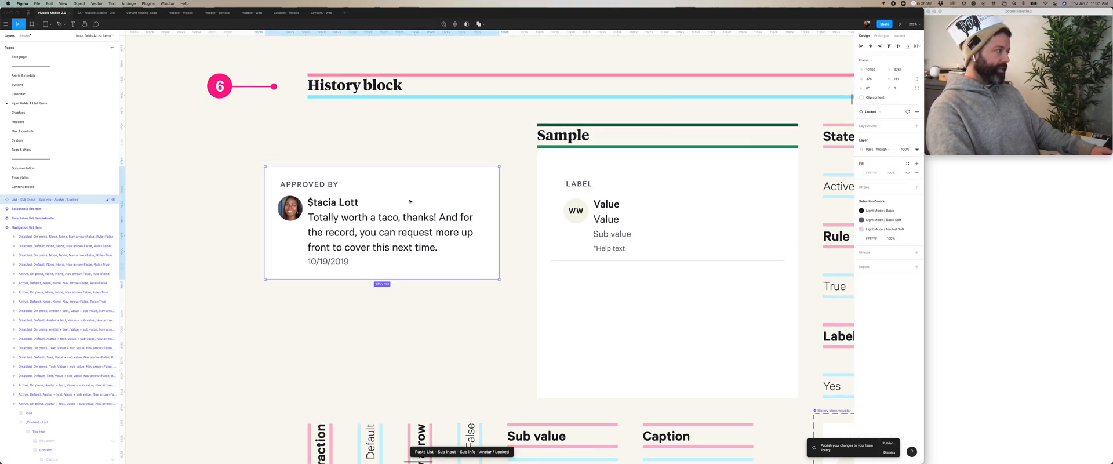
Step: Copy the APPROVED BY label text from the pasted block into the History block sample's label
{"action": "scroll", "coordinate": [409, 201], "scroll_direction": "right", "scroll_amount": 3}
{"action": "double_click", "coordinate": [230, 184]}
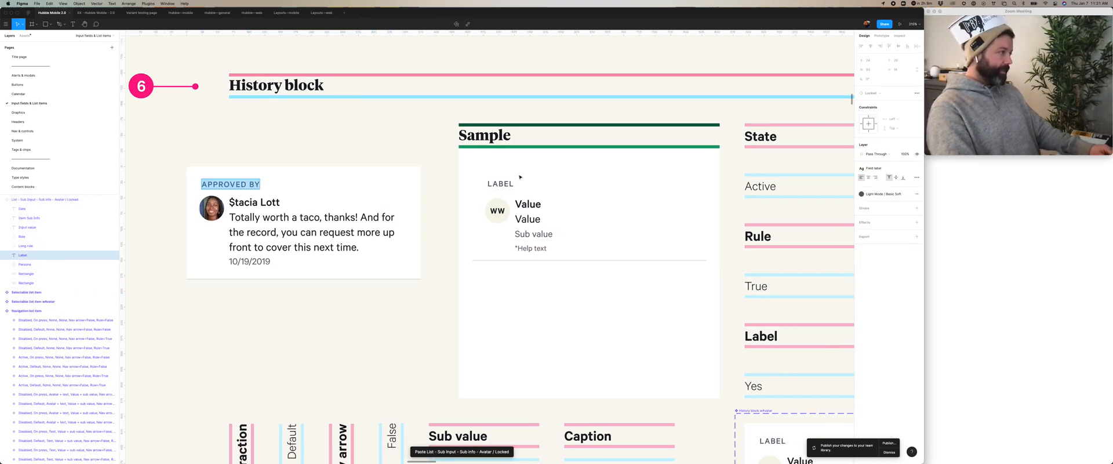
{"action": "key", "text": "super+c"}
{"action": "double_click", "coordinate": [500, 183]}
{"action": "key", "text": "super+v"}
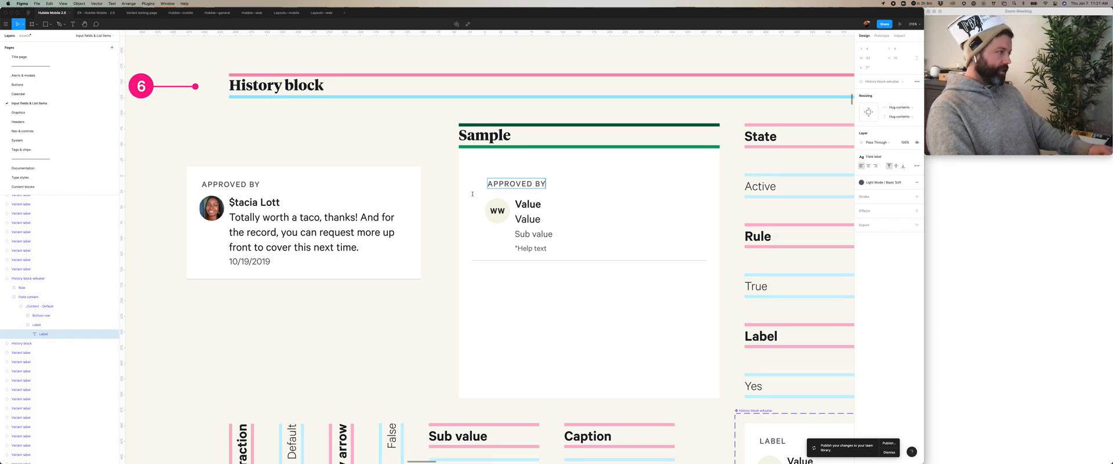
Step: Check the pasted block's avatar and swap the sample's initials avatar for the Persona component
{"action": "left_click", "coordinate": [212, 212]}
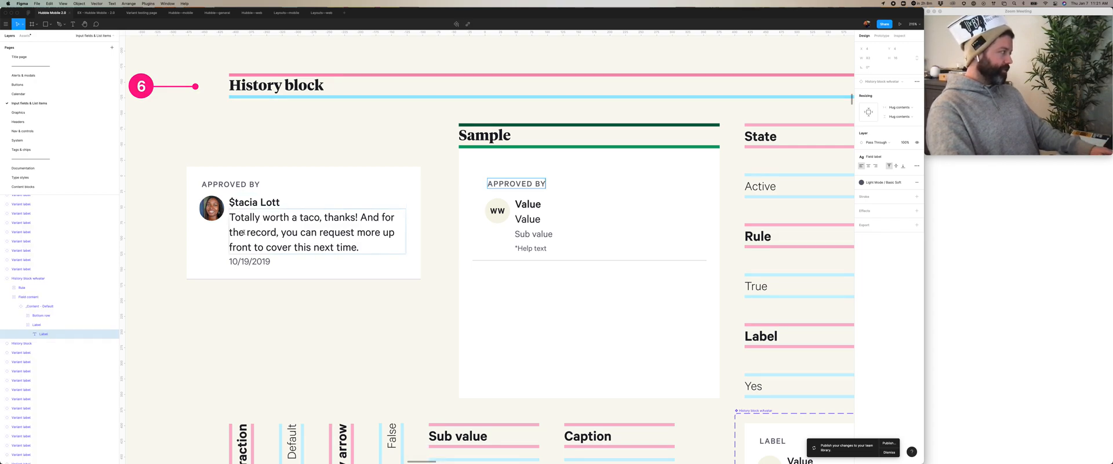
{"action": "key", "text": "Escape"}
{"action": "mouse_move", "coordinate": [212, 212]}
{"action": "left_mouse_down"}
{"action": "mouse_move", "coordinate": [244, 213]}
{"action": "mouse_move", "coordinate": [214, 212]}
{"action": "left_mouse_up"}
{"action": "left_click", "coordinate": [213, 212]}
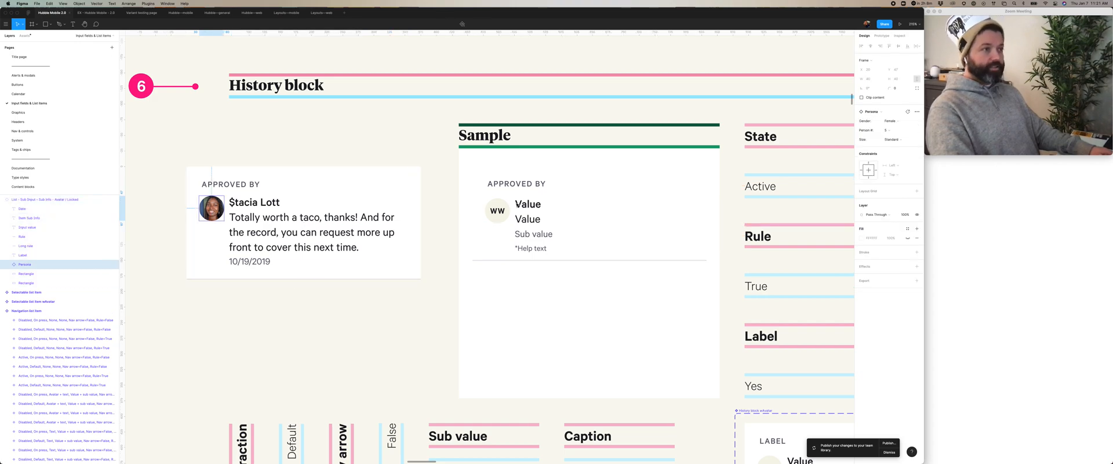
{"action": "left_click", "coordinate": [501, 211]}
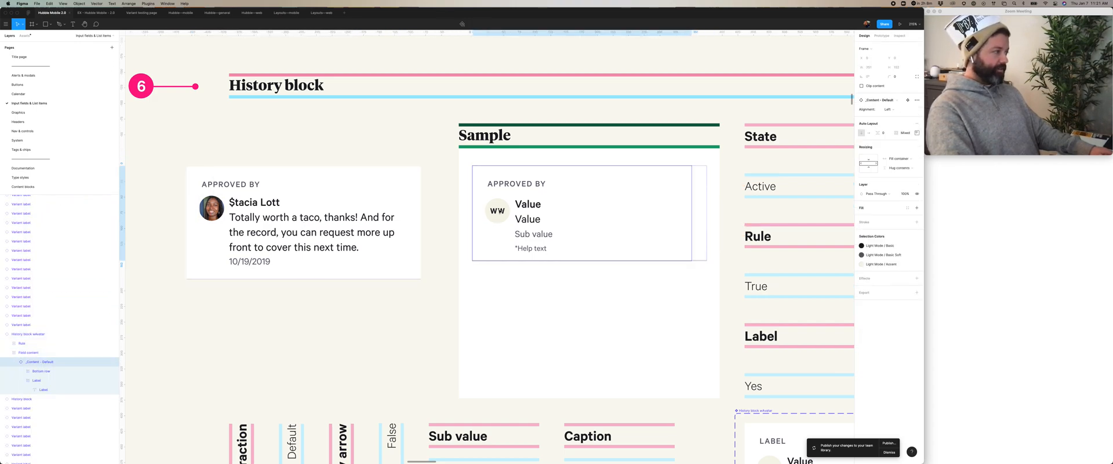
{"action": "left_click", "coordinate": [501, 211], "text": "super"}
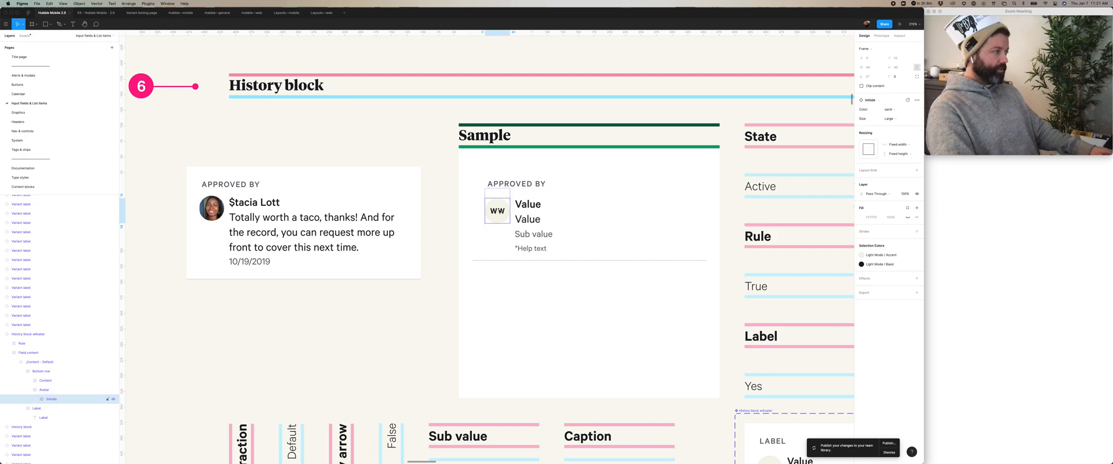
{"action": "left_click", "coordinate": [893, 110]}
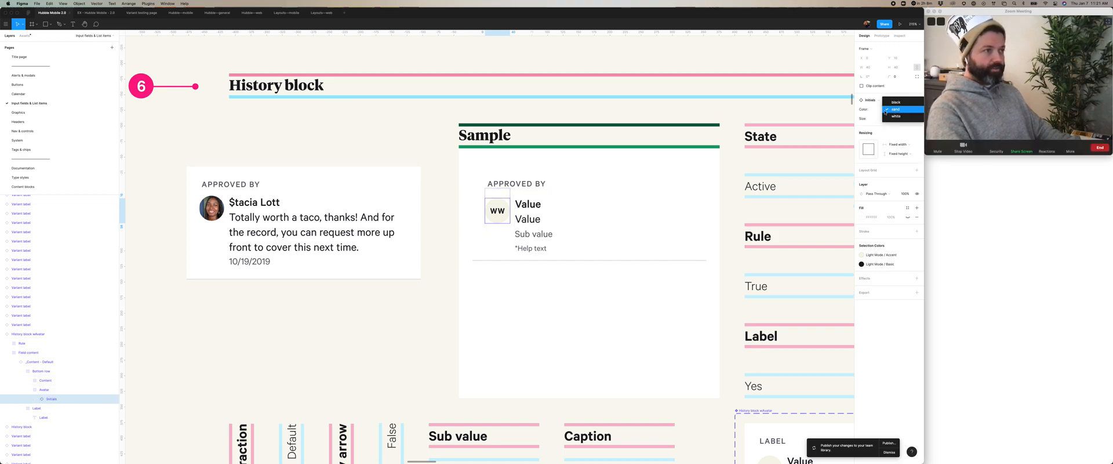
{"action": "left_click", "coordinate": [893, 110]}
{"action": "left_click", "coordinate": [878, 102]}
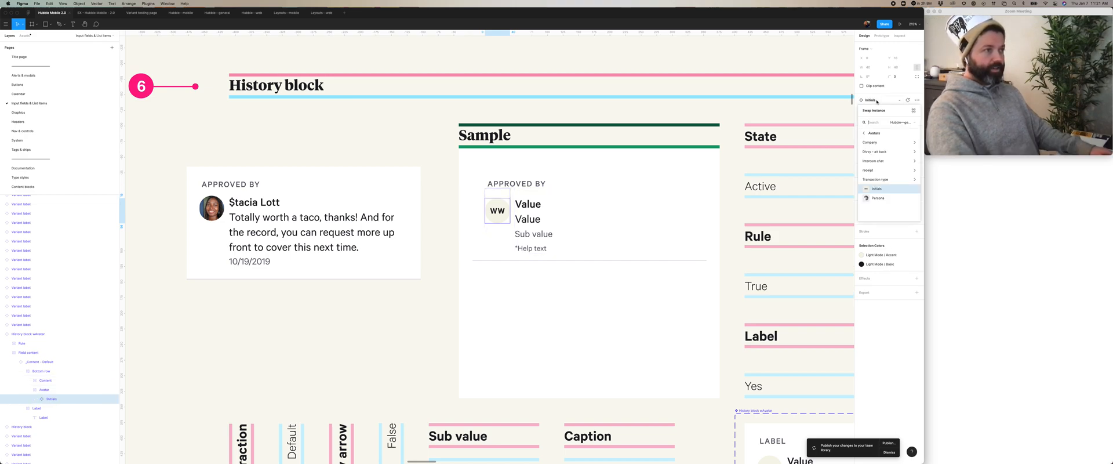
{"action": "left_click", "coordinate": [878, 198]}
Step: Set the sample's Persona avatar to gender Female and person number 5
{"action": "left_click", "coordinate": [891, 110]}
{"action": "left_click", "coordinate": [896, 102]}
{"action": "left_click", "coordinate": [887, 118]}
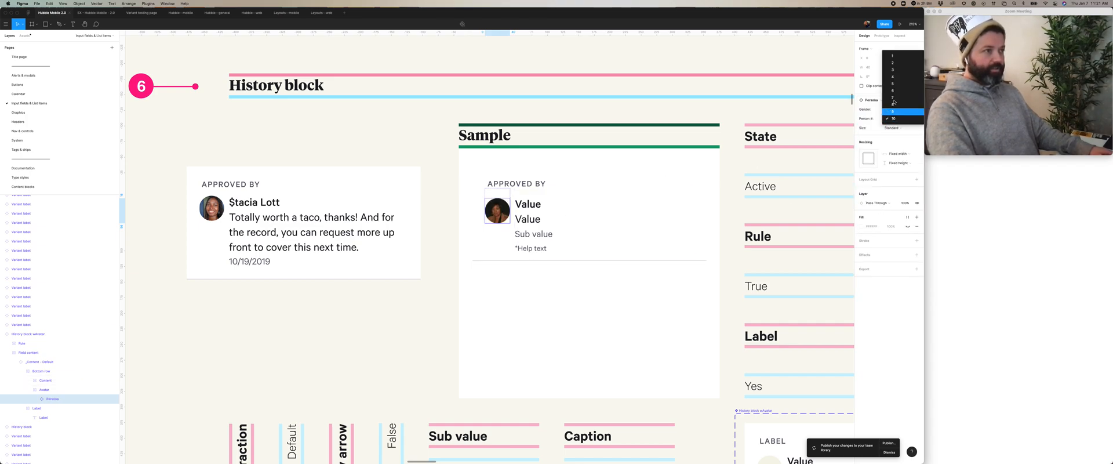
{"action": "left_click", "coordinate": [896, 83]}
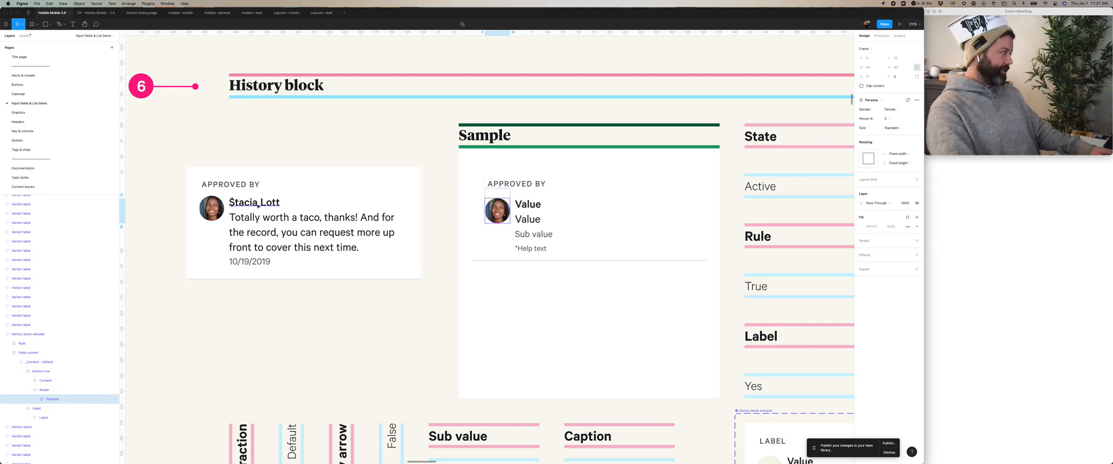
Step: Replace the sample's bold first value with the approver's name copied from the pasted block
{"action": "left_click", "coordinate": [259, 203]}
{"action": "left_click", "coordinate": [529, 204]}
{"action": "double_click", "coordinate": [529, 204]}
{"action": "key", "text": "super+v"}
Step: Replace the sample's second value with the "Totally worth a taco, thanks!" comment copied from the pasted block
{"action": "left_click", "coordinate": [252, 217]}
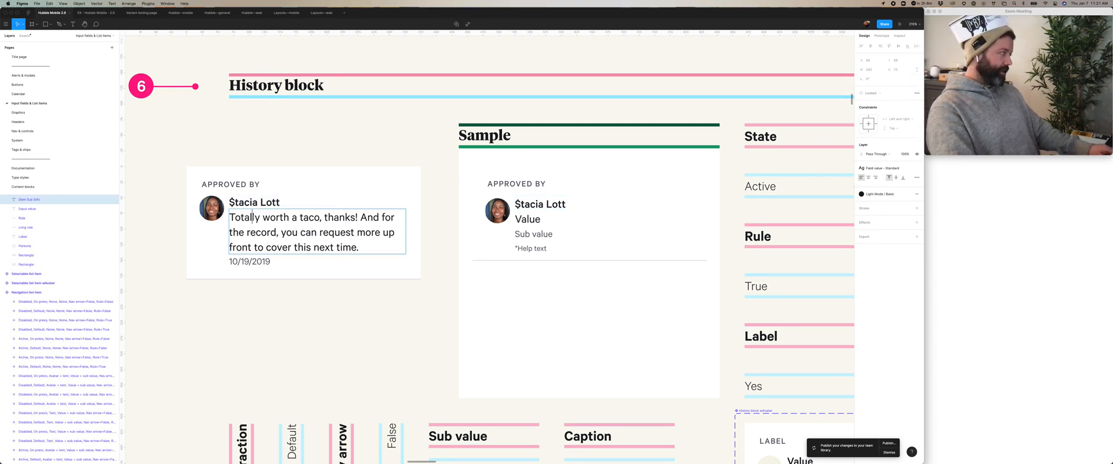
{"action": "double_click", "coordinate": [252, 217]}
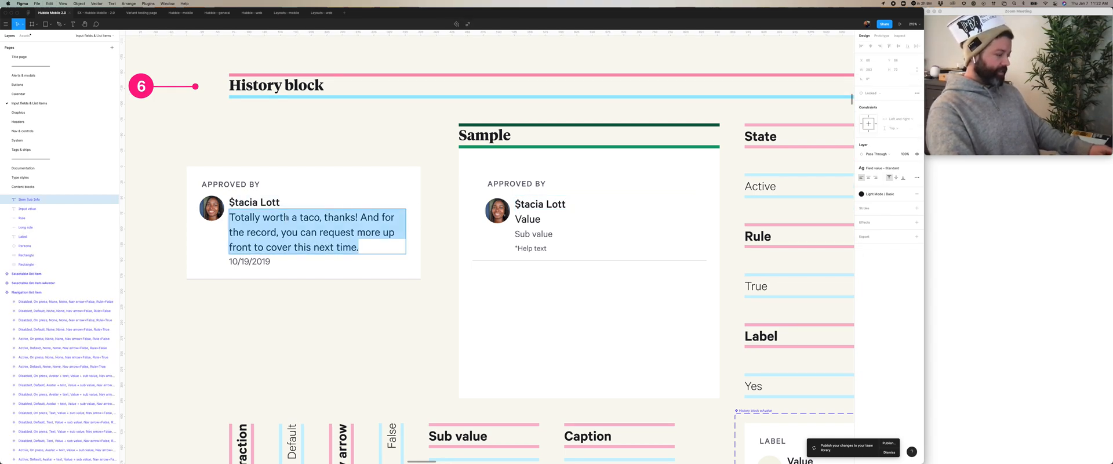
{"action": "left_click", "coordinate": [533, 234]}
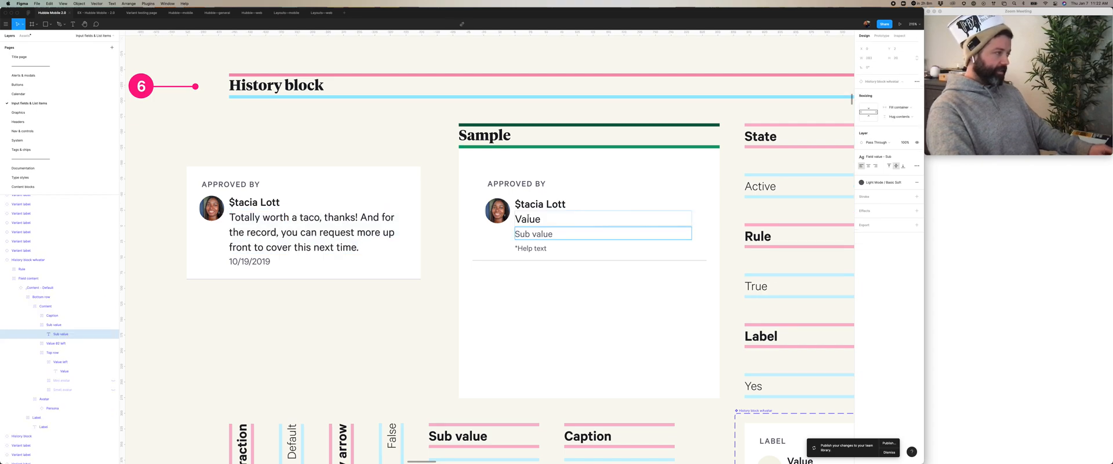
{"action": "left_click", "coordinate": [554, 218]}
{"action": "key", "text": "ctrl+a"}
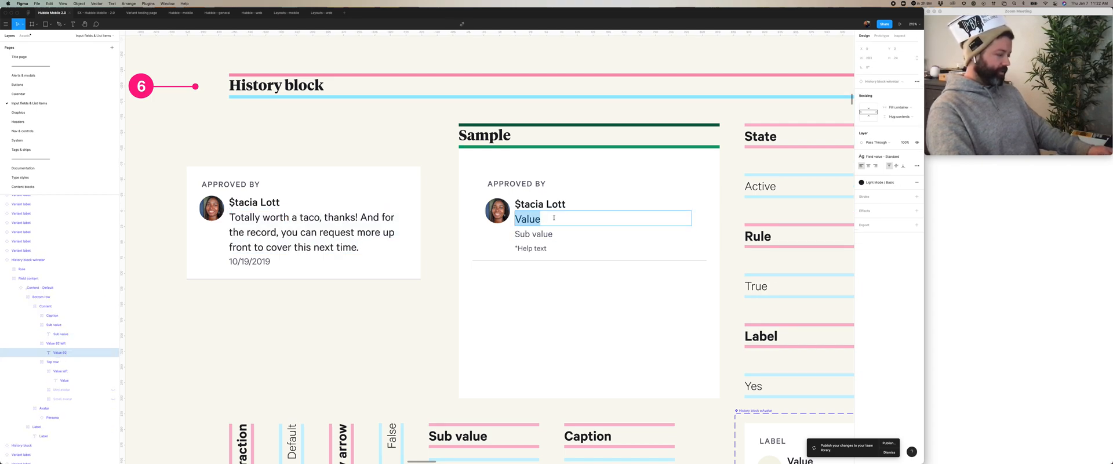
{"action": "key", "text": "ctrl+v"}
{"action": "left_click", "coordinate": [590, 341]}
{"action": "left_click", "coordinate": [600, 269]}
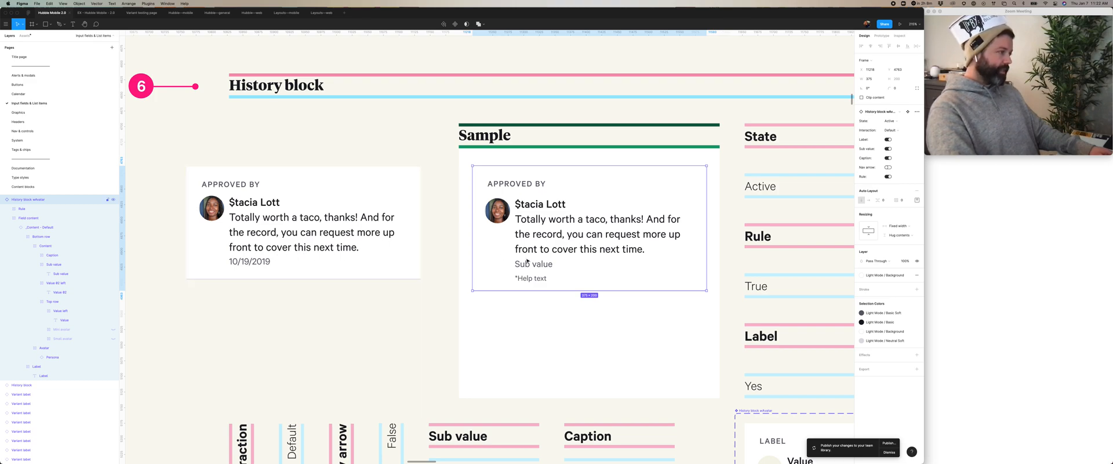
Step: Replace the sample's sub value with the date 10/19/2019 copied from the pasted block
{"action": "double_click", "coordinate": [254, 261]}
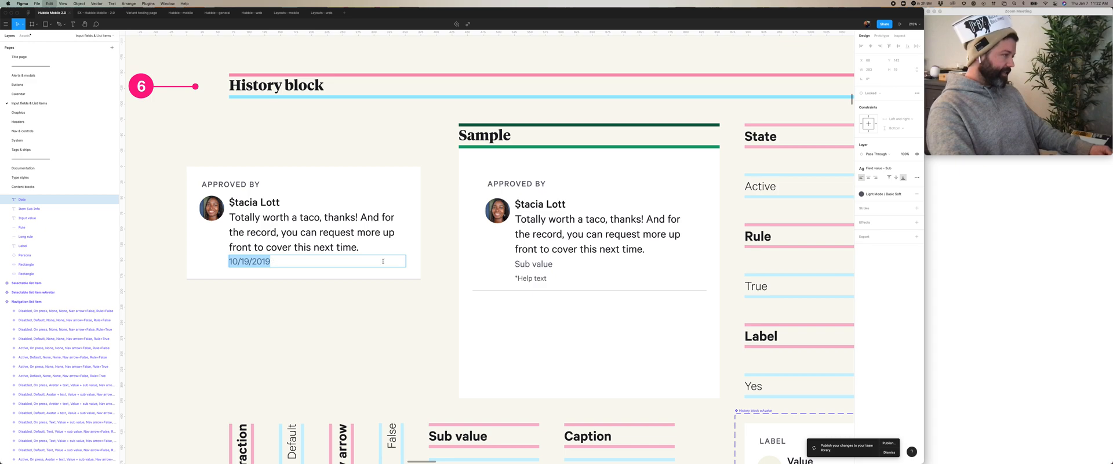
{"action": "double_click", "coordinate": [546, 264]}
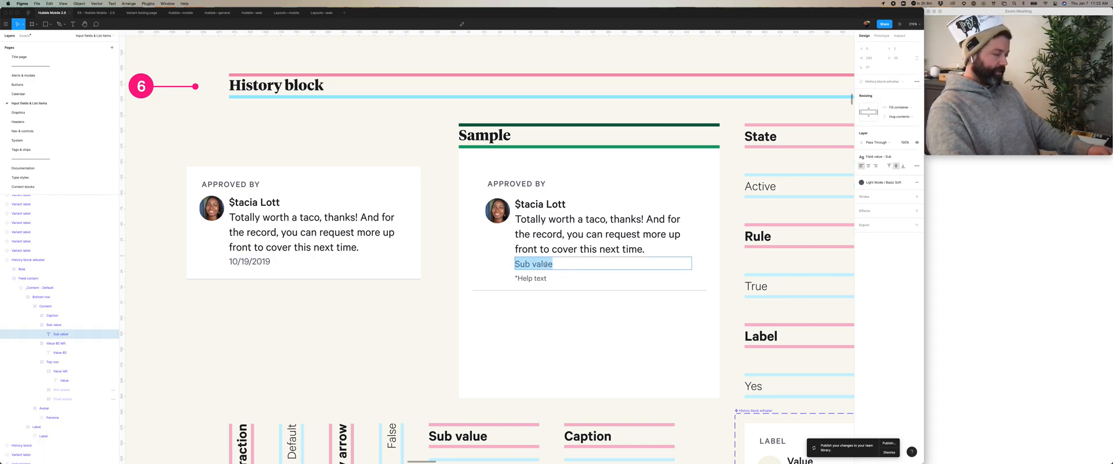
{"action": "key", "text": "super+v"}
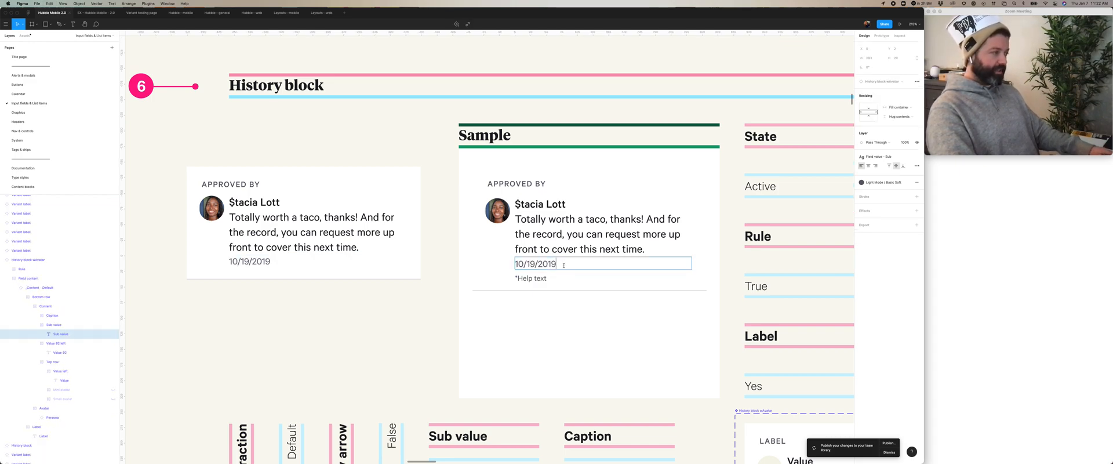
{"action": "key", "text": "Escape"}
{"action": "key", "text": "Escape"}
{"action": "key", "text": "Escape"}
{"action": "key", "text": "Escape"}
{"action": "key", "text": "Escape"}
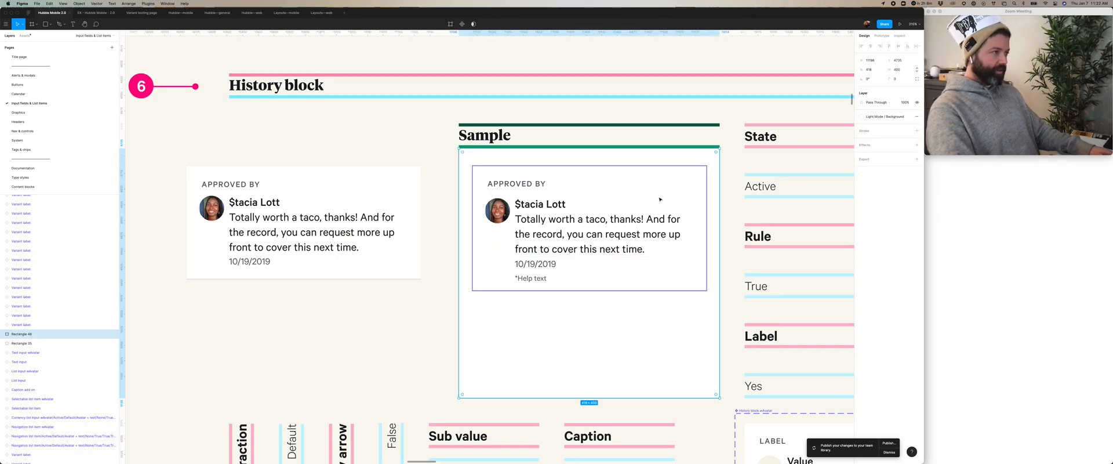
{"action": "key", "text": "Escape"}
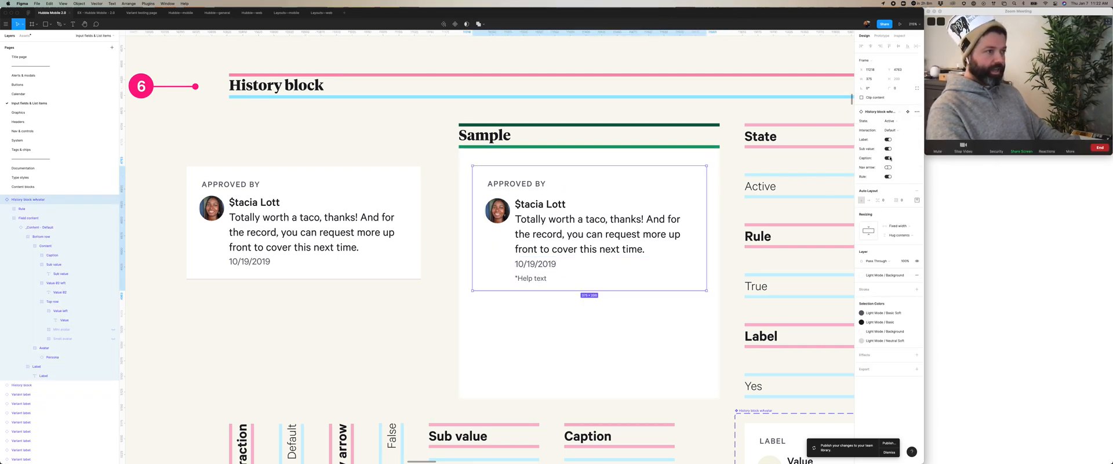
Step: Turn off the sample's Caption property and delete the pasted reference block beside it
{"action": "left_click", "coordinate": [888, 158]}
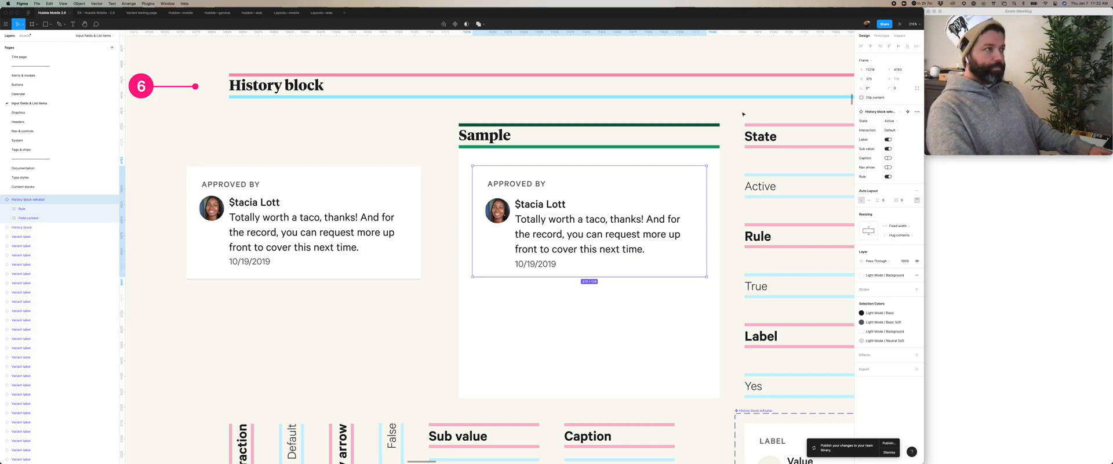
{"action": "left_click", "coordinate": [319, 191]}
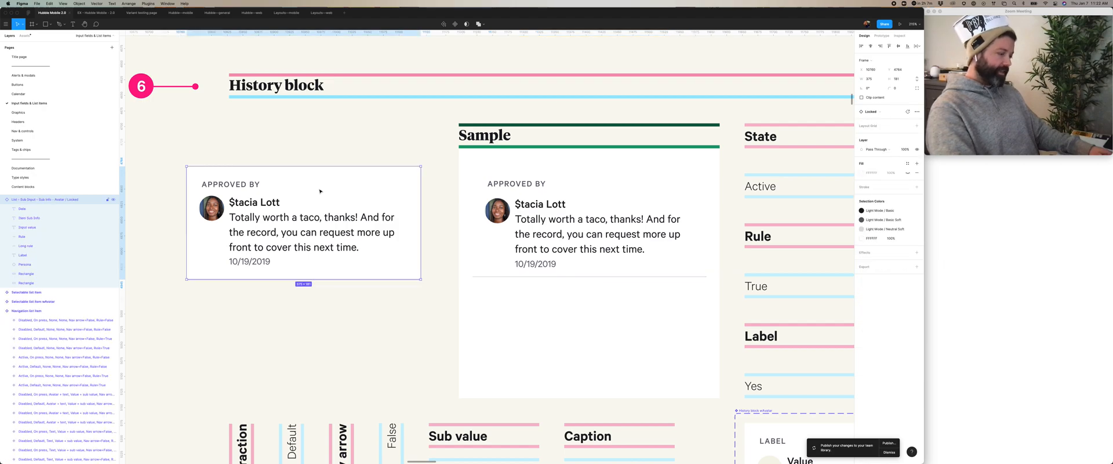
{"action": "key", "text": "Delete"}
Step: Examine the History block variant grid below the sample, including its state, rule, label, sub value and caption combinations
{"action": "scroll", "coordinate": [568, 206], "scroll_direction": "right", "scroll_amount": 2}
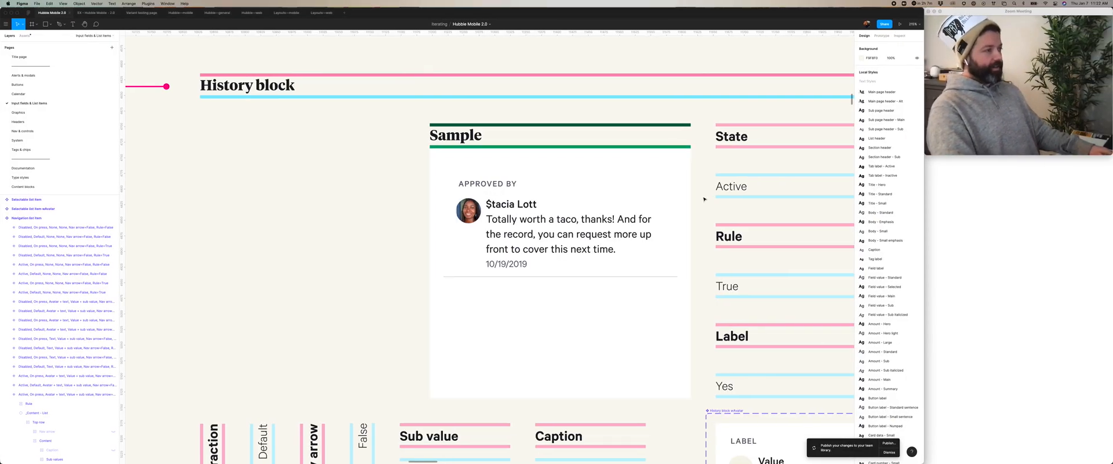
{"action": "scroll", "coordinate": [704, 198], "scroll_direction": "down", "scroll_amount": 5}
{"action": "scroll", "coordinate": [698, 197], "scroll_direction": "right", "scroll_amount": 6}
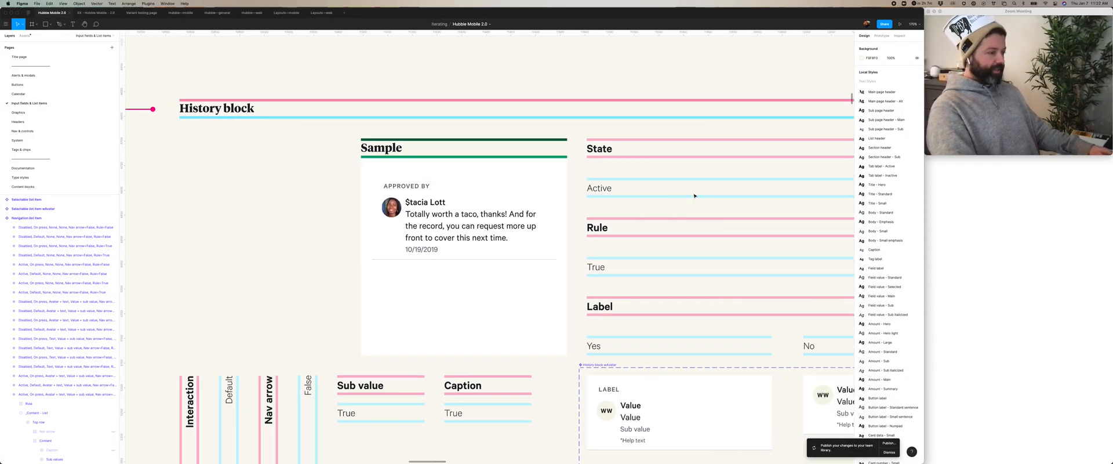
{"action": "scroll", "coordinate": [694, 196], "scroll_direction": "down", "scroll_amount": 3}
{"action": "scroll", "coordinate": [694, 196], "scroll_direction": "down", "scroll_amount": 5}
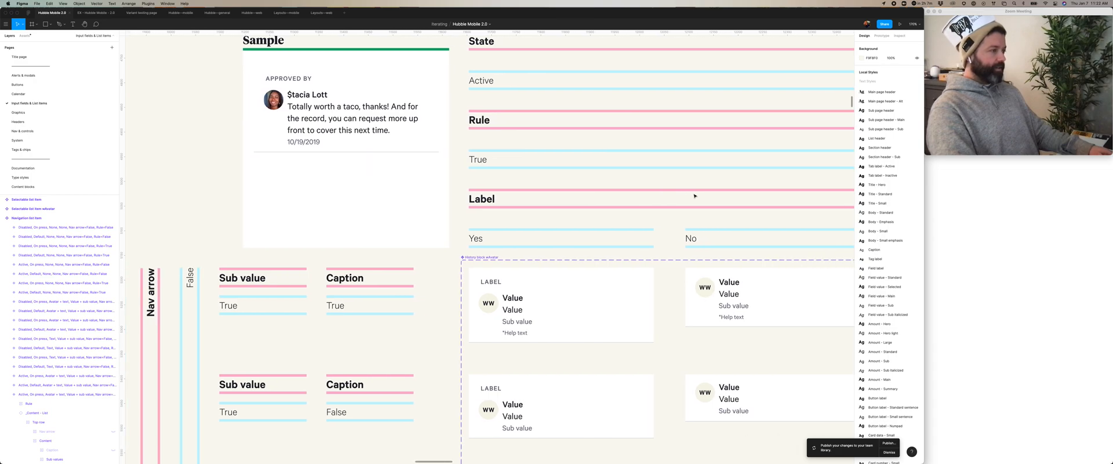
{"action": "scroll", "coordinate": [694, 196], "scroll_direction": "down", "scroll_amount": 10}
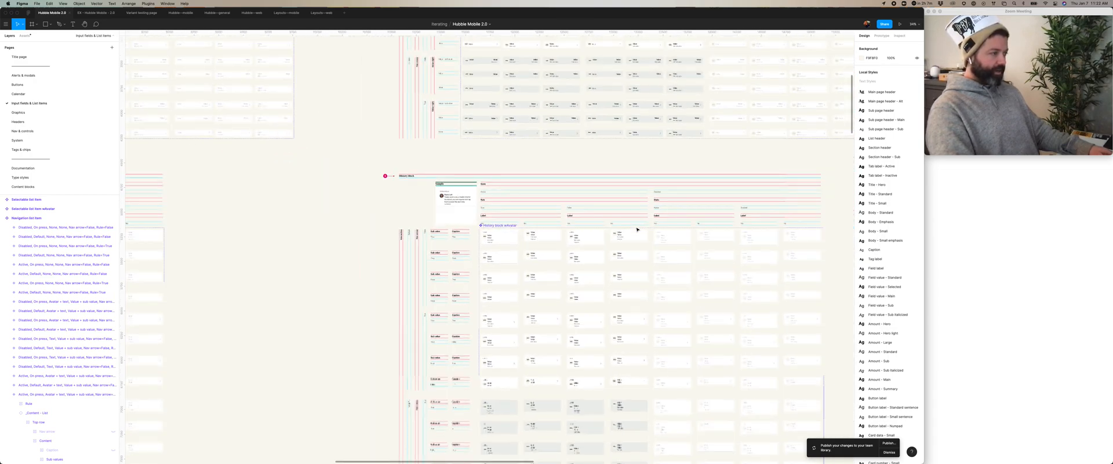
Step: Examine the History block variants, focusing on the first active variant with label, sub value and caption
{"action": "scroll", "coordinate": [636, 230], "scroll_direction": "down", "scroll_amount": 5}
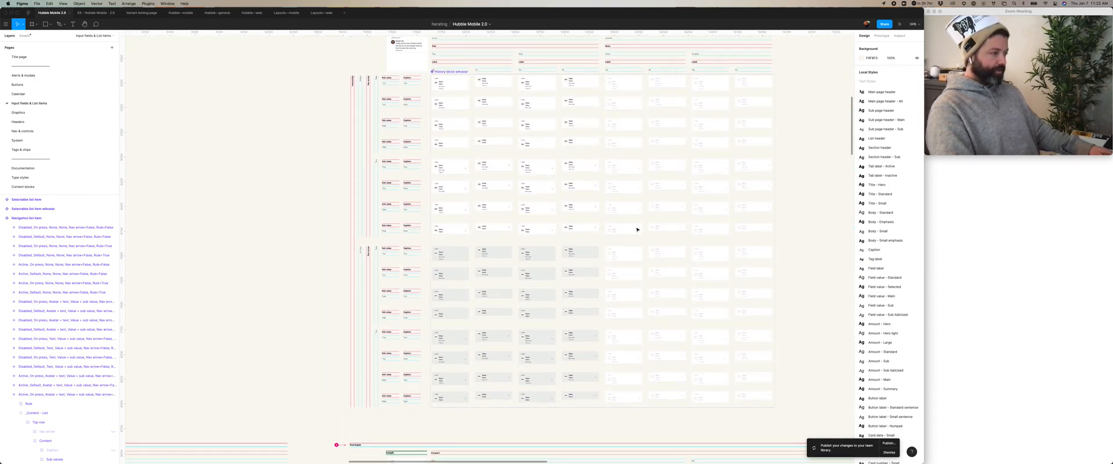
{"action": "left_click", "coordinate": [451, 107]}
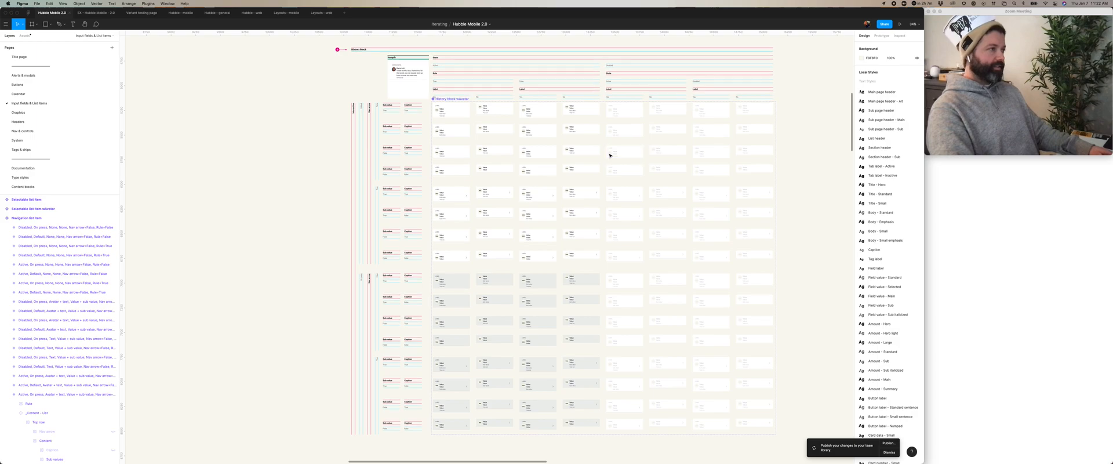
{"action": "scroll", "coordinate": [611, 154], "scroll_direction": "up", "scroll_amount": 2}
{"action": "scroll", "coordinate": [475, 131], "scroll_direction": "up", "scroll_amount": 5}
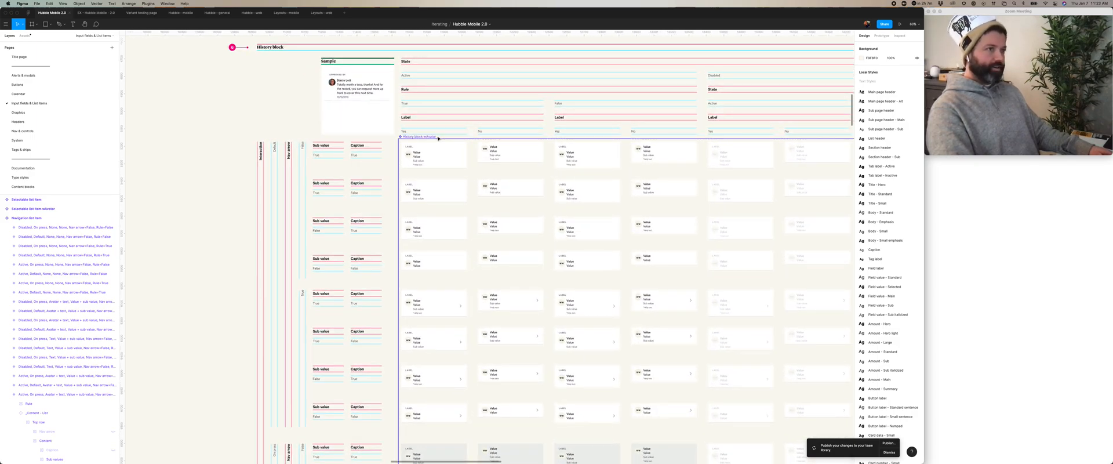
{"action": "scroll", "coordinate": [438, 136], "scroll_direction": "up", "scroll_amount": 5}
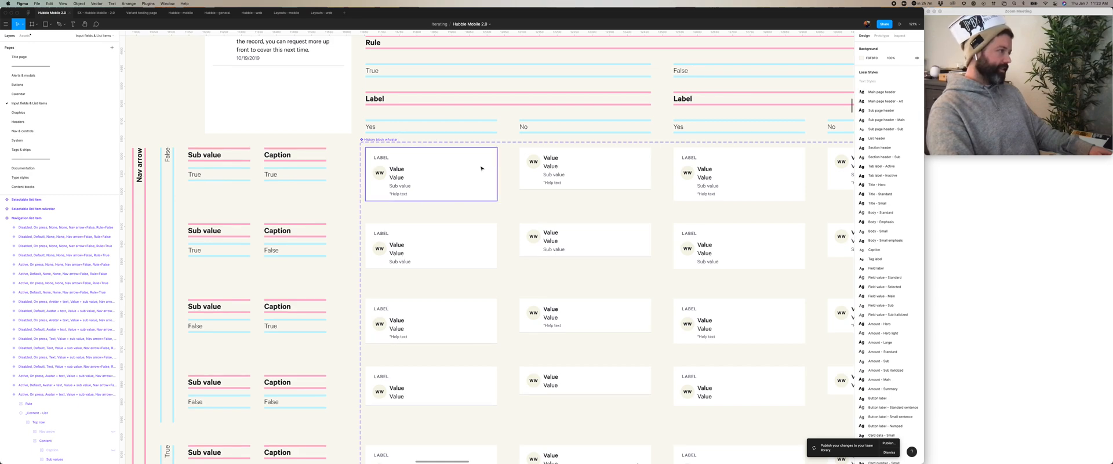
{"action": "scroll", "coordinate": [479, 169], "scroll_direction": "up", "scroll_amount": 4}
{"action": "scroll", "coordinate": [427, 185], "scroll_direction": "left", "scroll_amount": 3}
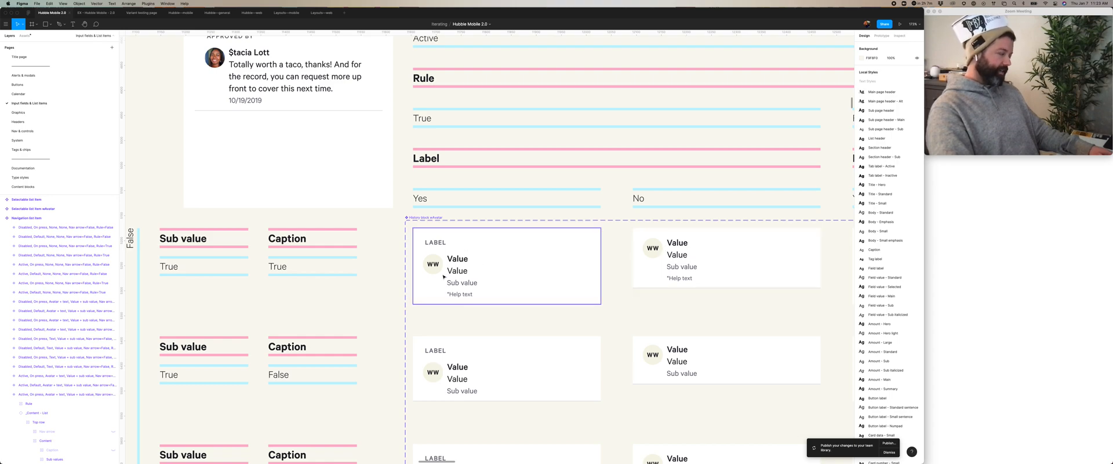
{"action": "scroll", "coordinate": [449, 269], "scroll_direction": "up", "scroll_amount": 5}
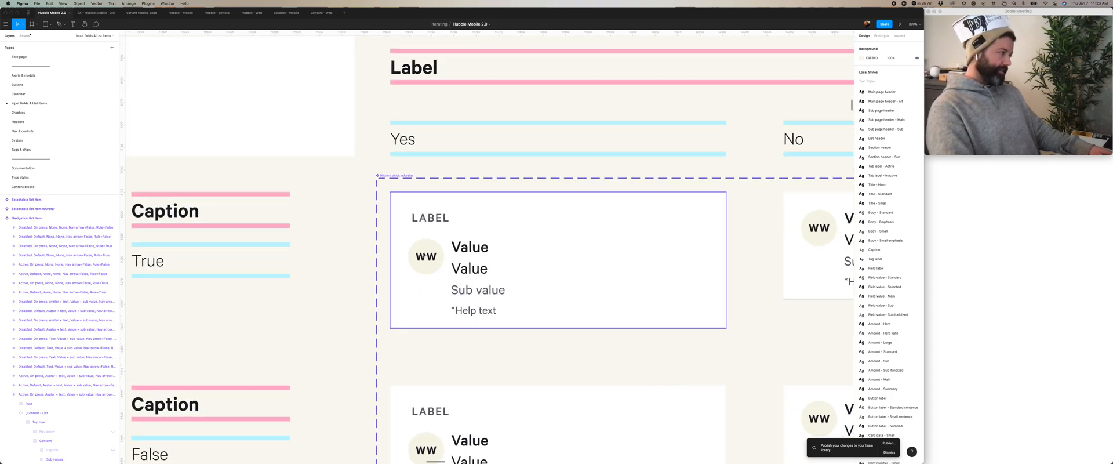
Step: Inspect the first variant's nested layers, including its bottom row, avatar, field content and _Content - Default instance
{"action": "left_click", "coordinate": [424, 255], "text": "super"}
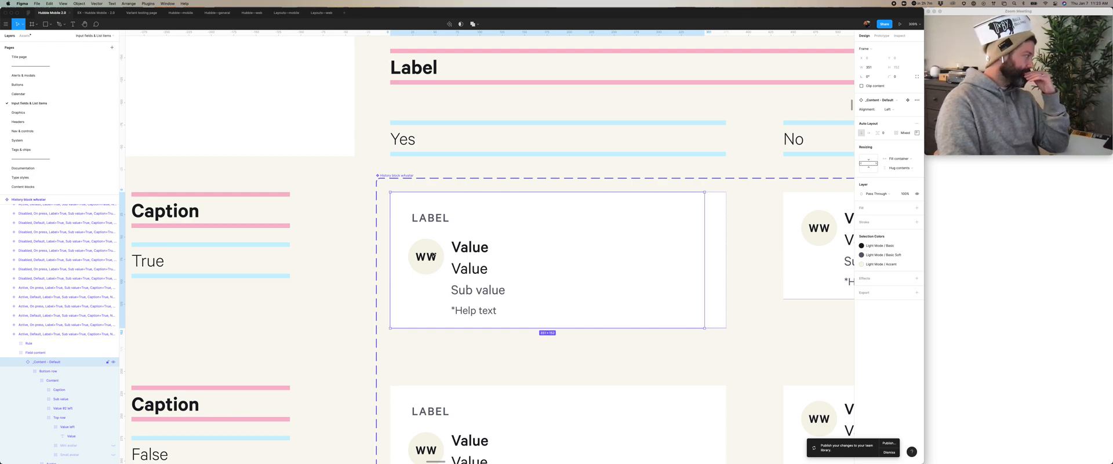
{"action": "left_click", "coordinate": [433, 254]}
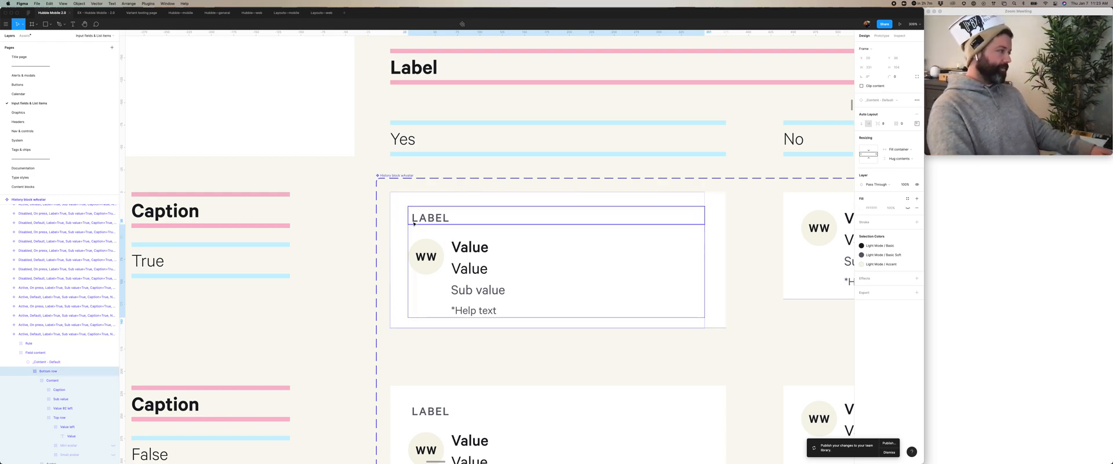
{"action": "scroll", "coordinate": [48, 331], "scroll_direction": "down", "scroll_amount": 2}
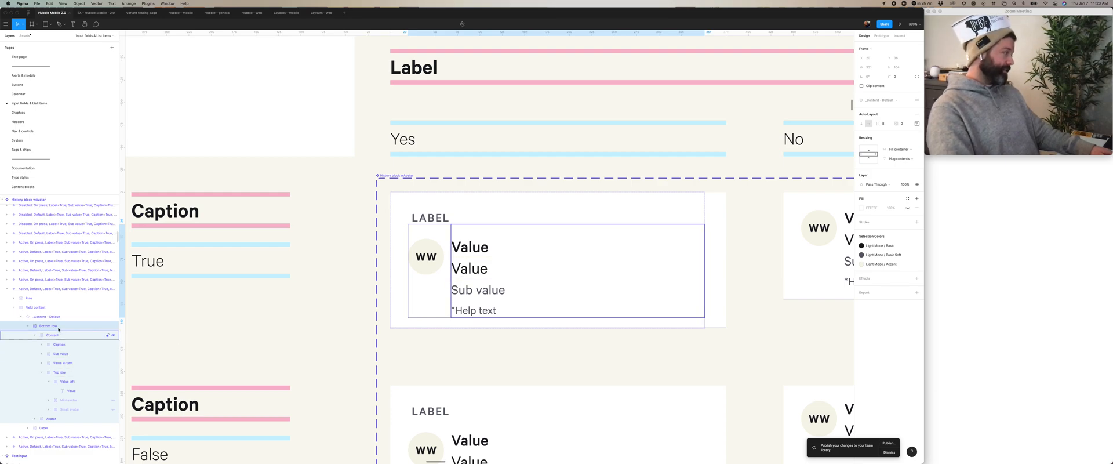
{"action": "left_click", "coordinate": [427, 255]}
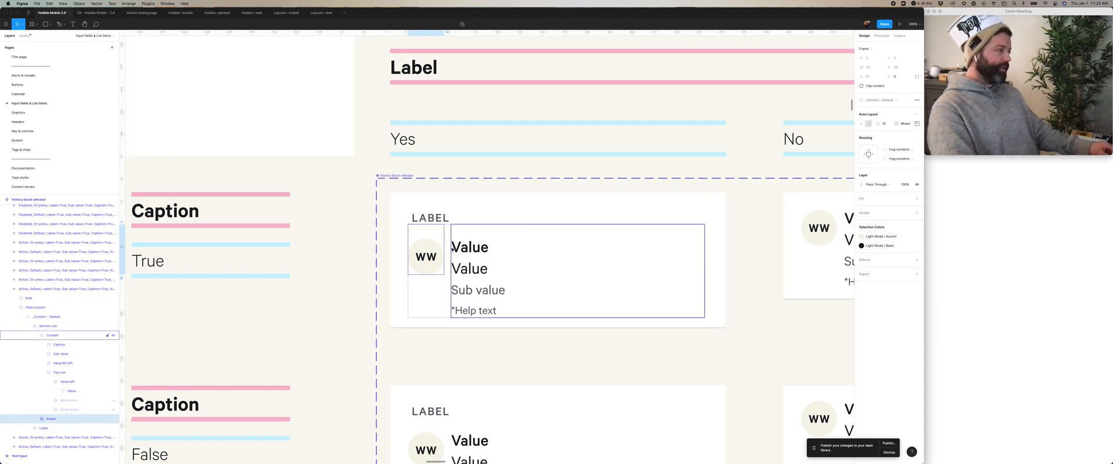
{"action": "key", "text": "Escape"}
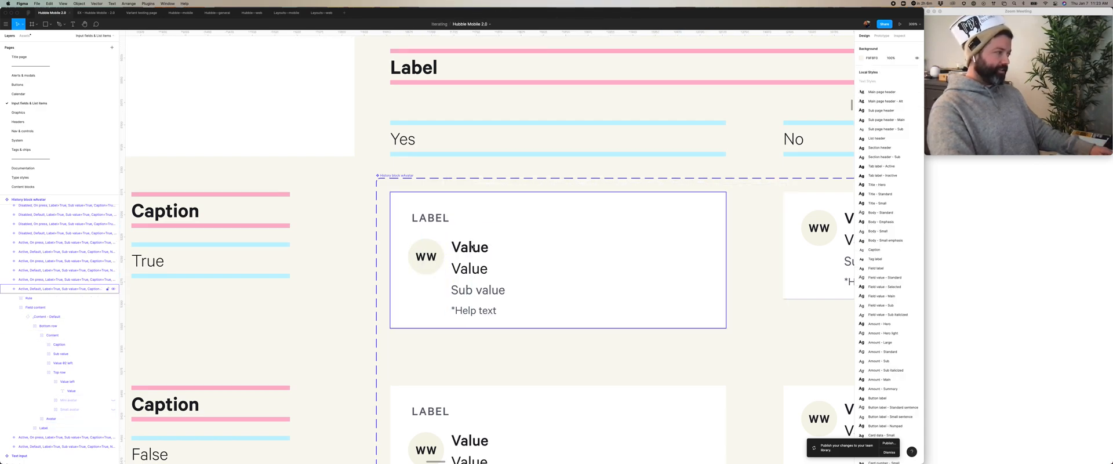
{"action": "left_click", "coordinate": [486, 246]}
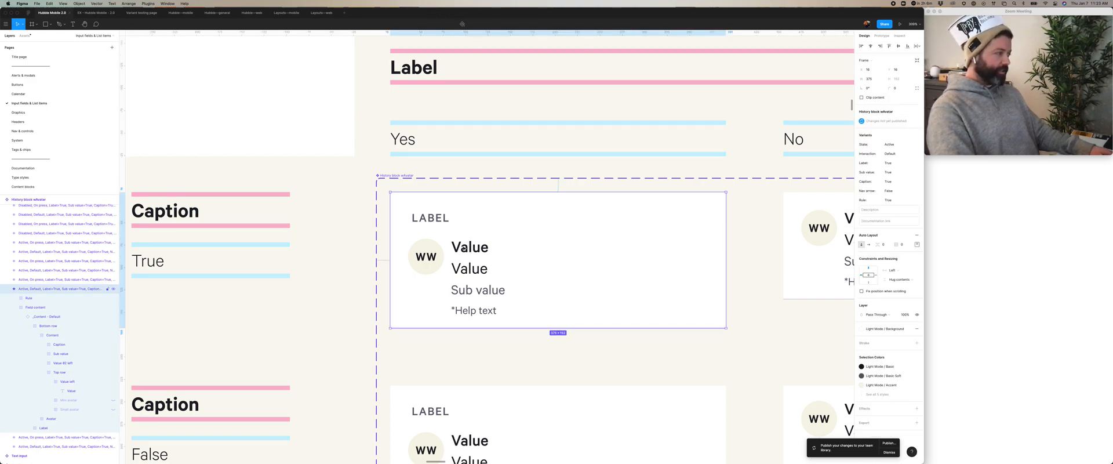
{"action": "double_click", "coordinate": [496, 234]}
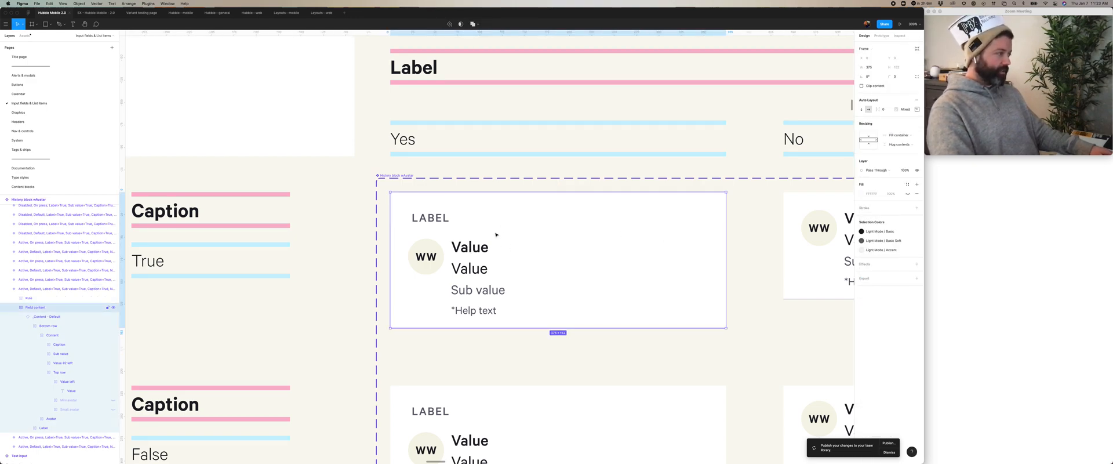
{"action": "left_click", "coordinate": [55, 318]}
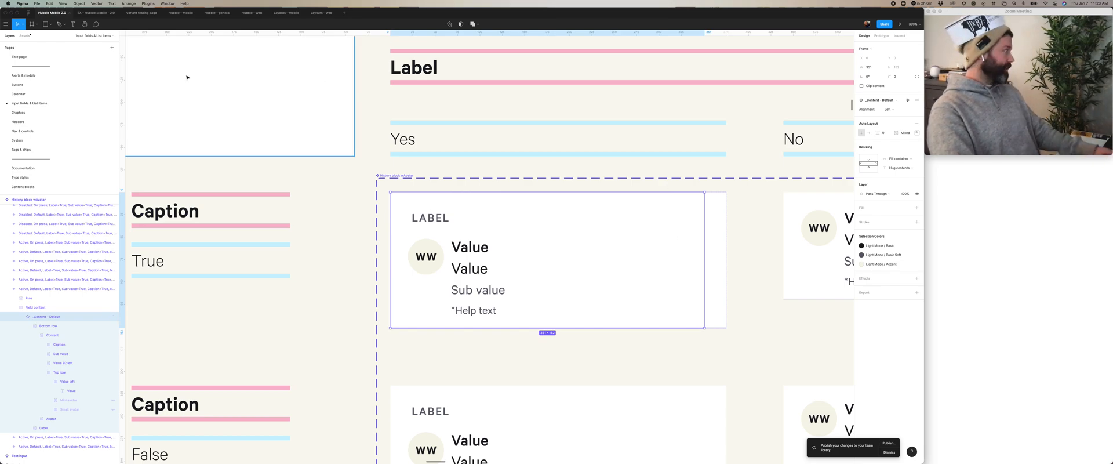
Step: Open the Content blocks page and examine the left-aligned variant of the _Content - Default component
{"action": "left_click", "coordinate": [29, 186]}
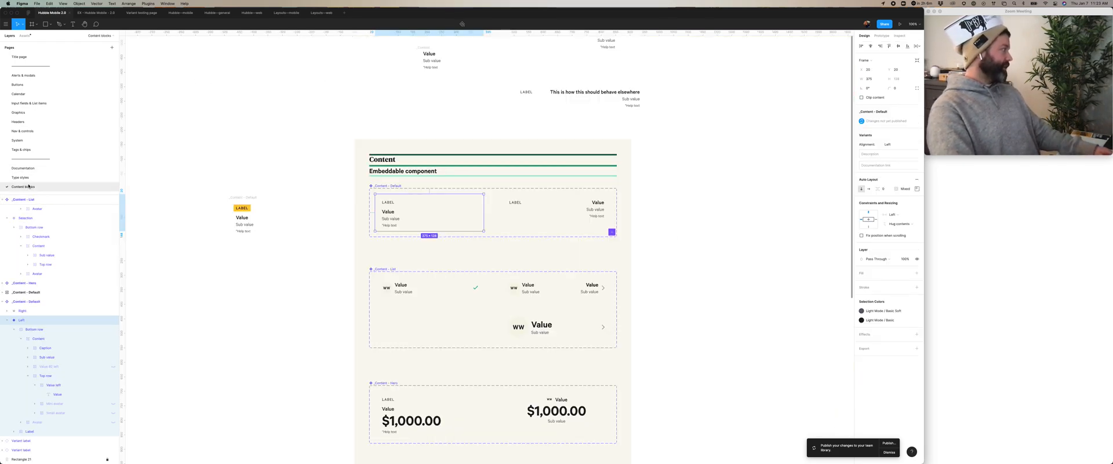
{"action": "left_click", "coordinate": [688, 224]}
{"action": "scroll", "coordinate": [688, 224], "scroll_direction": "down", "scroll_amount": 5}
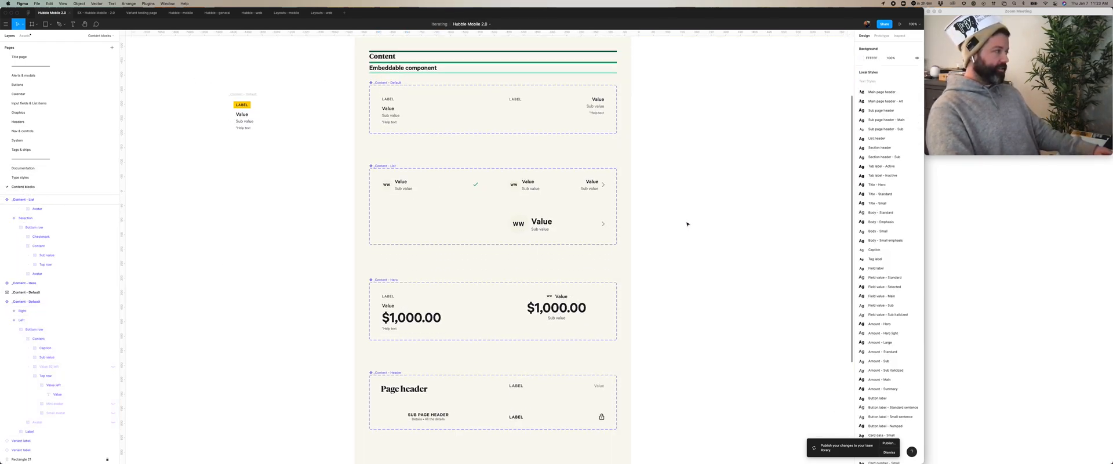
{"action": "scroll", "coordinate": [464, 93], "scroll_direction": "up", "scroll_amount": 5}
{"action": "scroll", "coordinate": [427, 95], "scroll_direction": "up", "scroll_amount": 3}
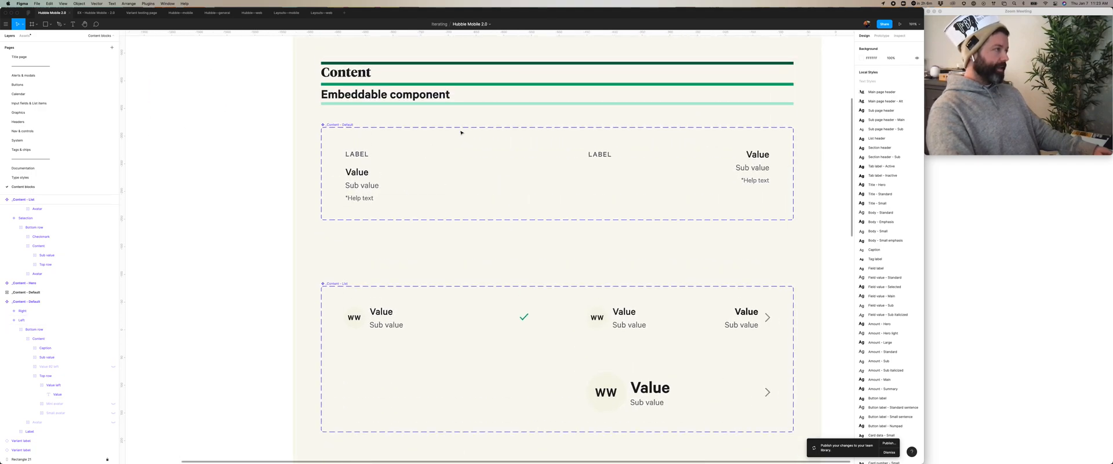
{"action": "left_click", "coordinate": [363, 180]}
{"action": "scroll", "coordinate": [412, 192], "scroll_direction": "up", "scroll_amount": 5}
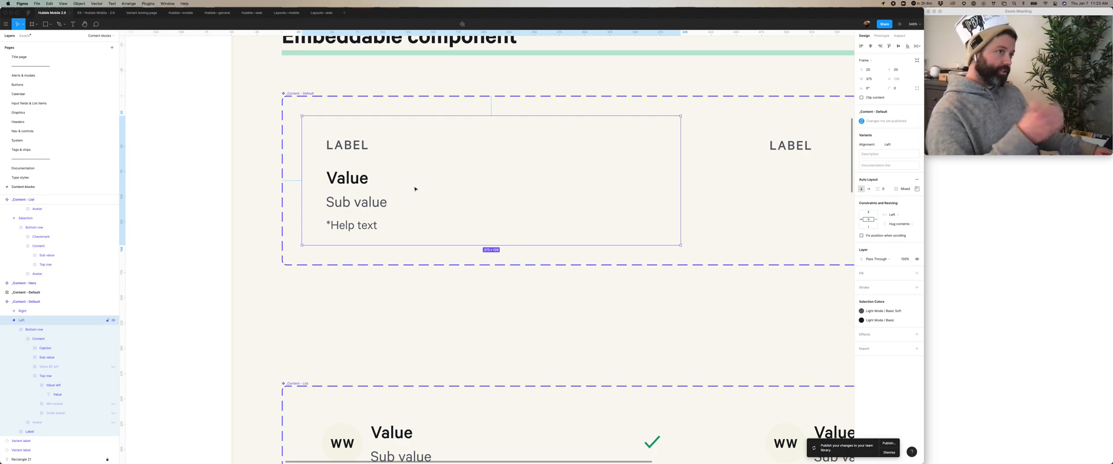
Step: Return to the Input fields & List items page and hide the large avatar in the first History block variant
{"action": "left_click", "coordinate": [37, 105]}
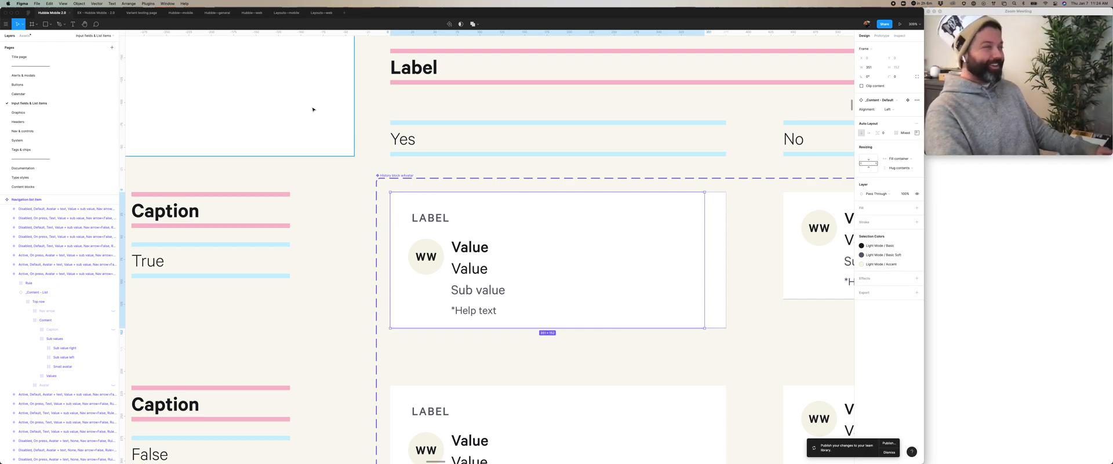
{"action": "scroll", "coordinate": [532, 262], "scroll_direction": "down", "scroll_amount": 2}
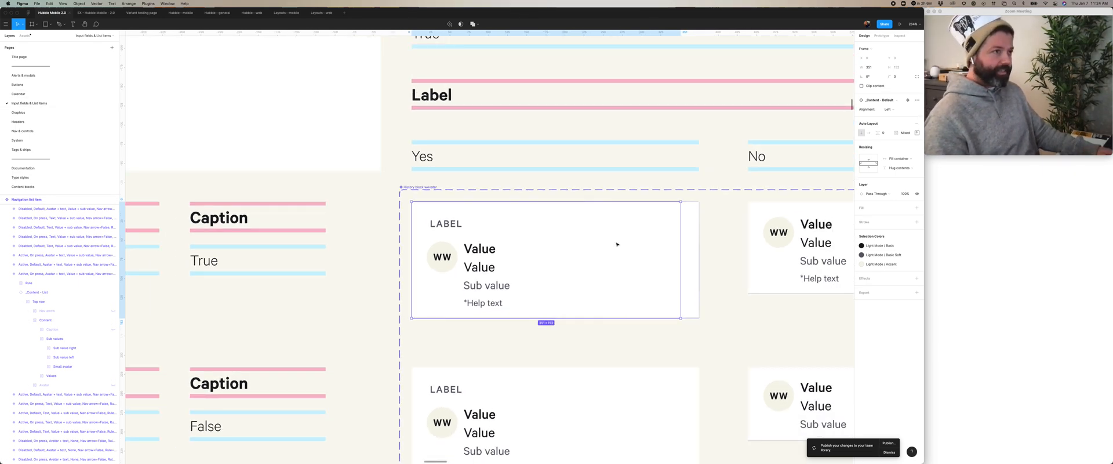
{"action": "scroll", "coordinate": [617, 247], "scroll_direction": "down", "scroll_amount": 3}
{"action": "scroll", "coordinate": [614, 252], "scroll_direction": "down", "scroll_amount": 3}
{"action": "scroll", "coordinate": [544, 149], "scroll_direction": "up", "scroll_amount": 3}
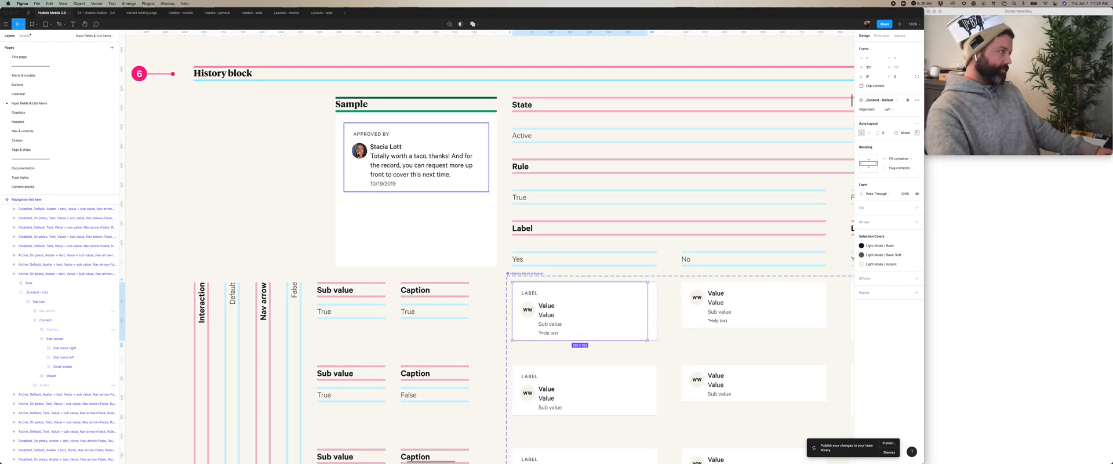
{"action": "scroll", "coordinate": [527, 313], "scroll_direction": "up", "scroll_amount": 3}
{"action": "double_click", "coordinate": [526, 312]}
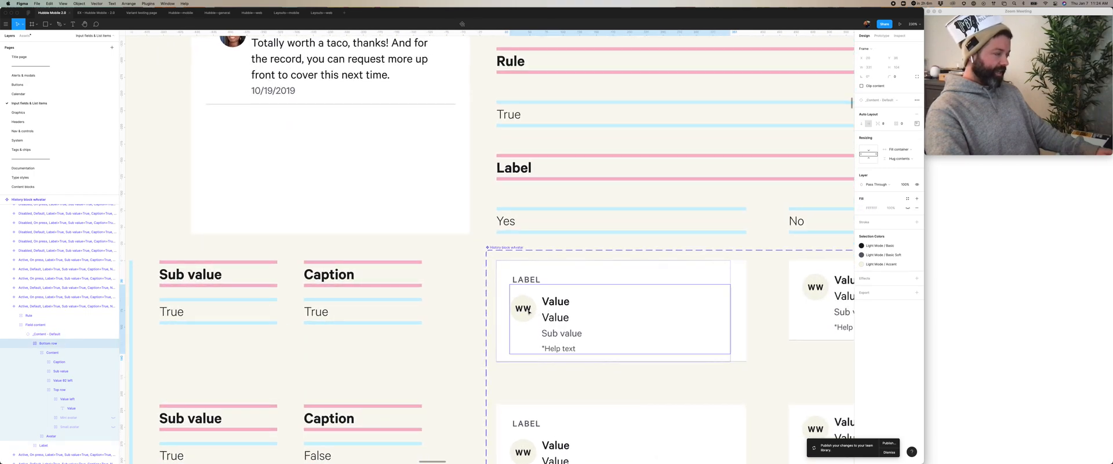
{"action": "double_click", "coordinate": [527, 311]}
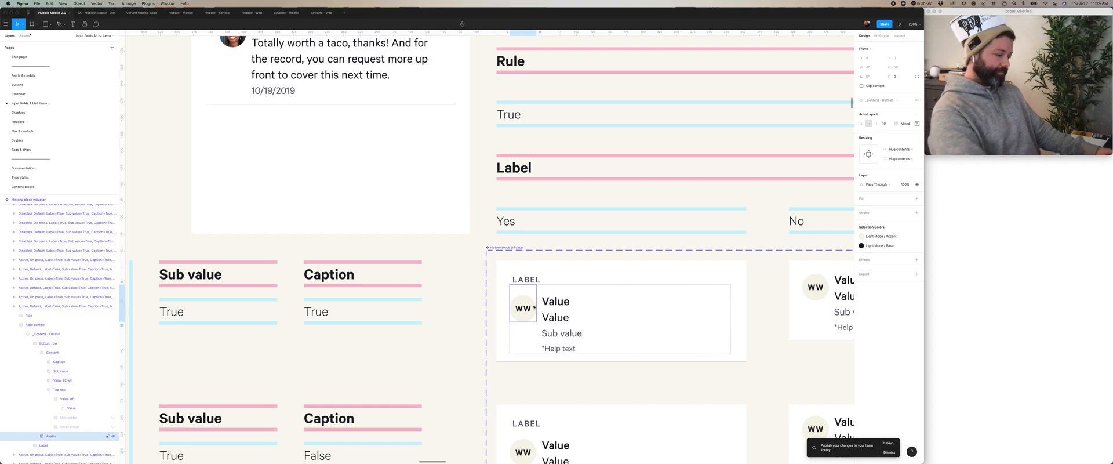
{"action": "key", "text": "Delete"}
Step: Make the small avatar visible beside the bold value in the first History block variant's top row
{"action": "left_click", "coordinate": [533, 305]}
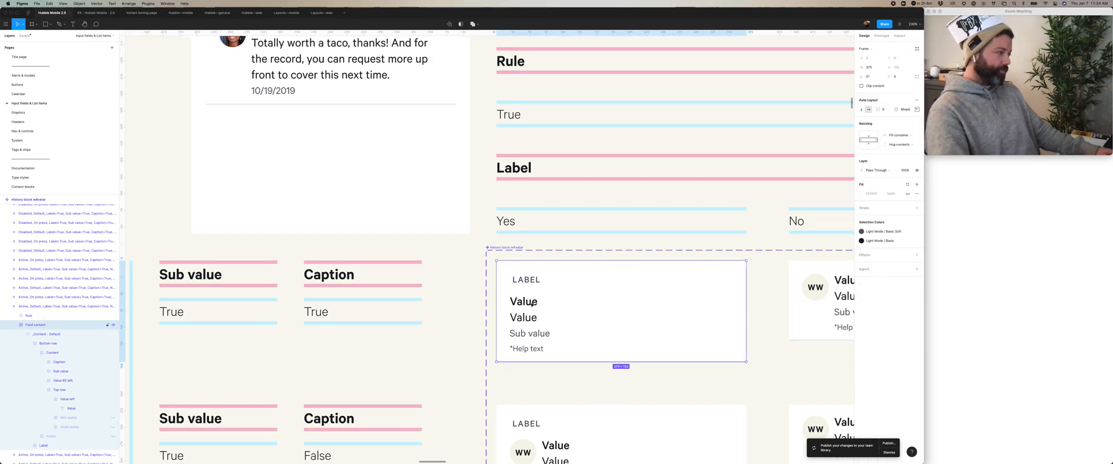
{"action": "double_click", "coordinate": [531, 304]}
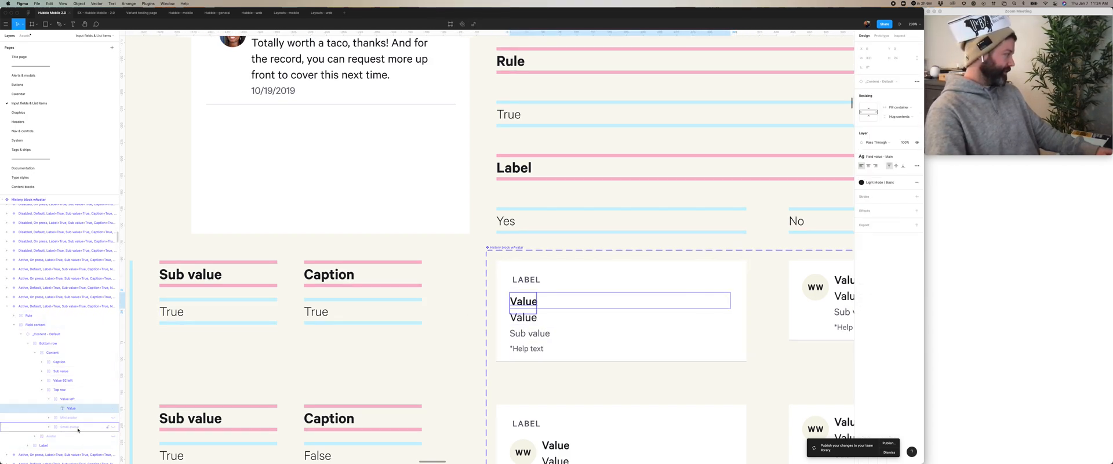
{"action": "left_click", "coordinate": [114, 427]}
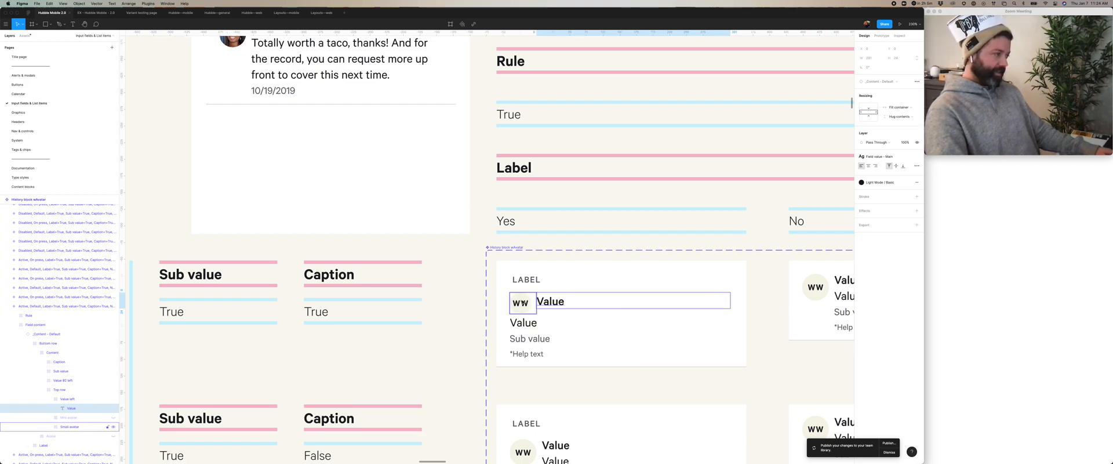
{"action": "left_click", "coordinate": [492, 282]}
{"action": "scroll", "coordinate": [492, 283], "scroll_direction": "right", "scroll_amount": 3}
{"action": "scroll", "coordinate": [481, 284], "scroll_direction": "down", "scroll_amount": 2}
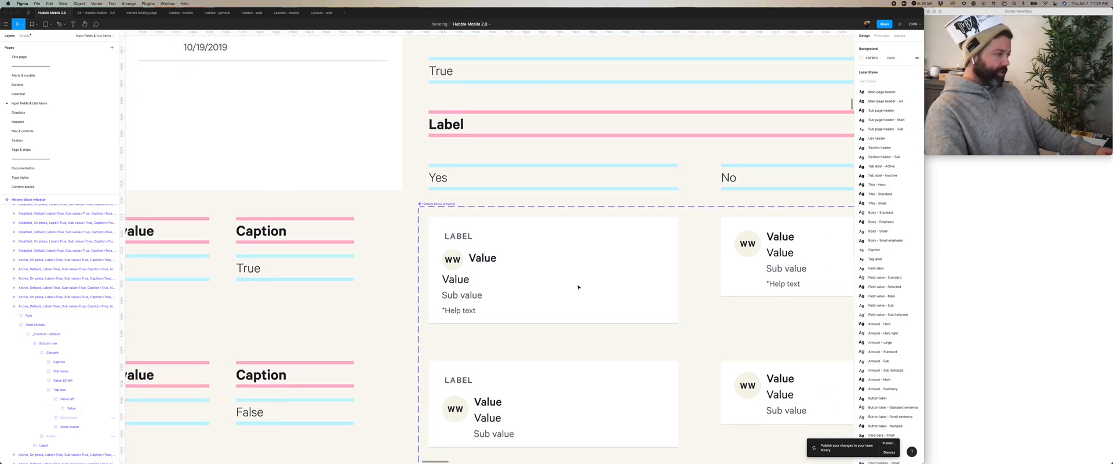
Step: Inspect the first variant's content instance and check the label's spacing within its container in the variant below
{"action": "left_click", "coordinate": [464, 283]}
{"action": "left_click", "coordinate": [464, 283]}
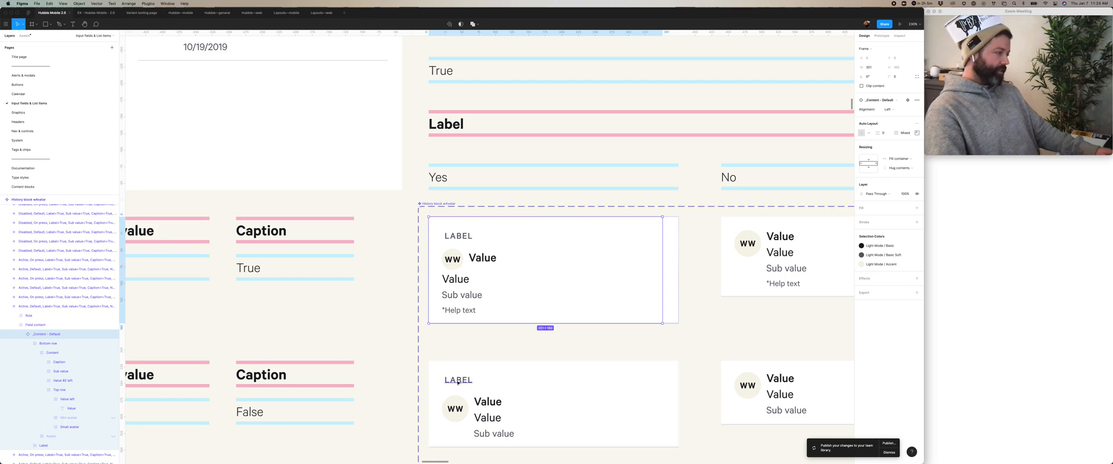
{"action": "left_click", "coordinate": [446, 380]}
{"action": "scroll", "coordinate": [444, 377], "scroll_direction": "up", "scroll_amount": 5}
{"action": "left_click", "coordinate": [444, 370]}
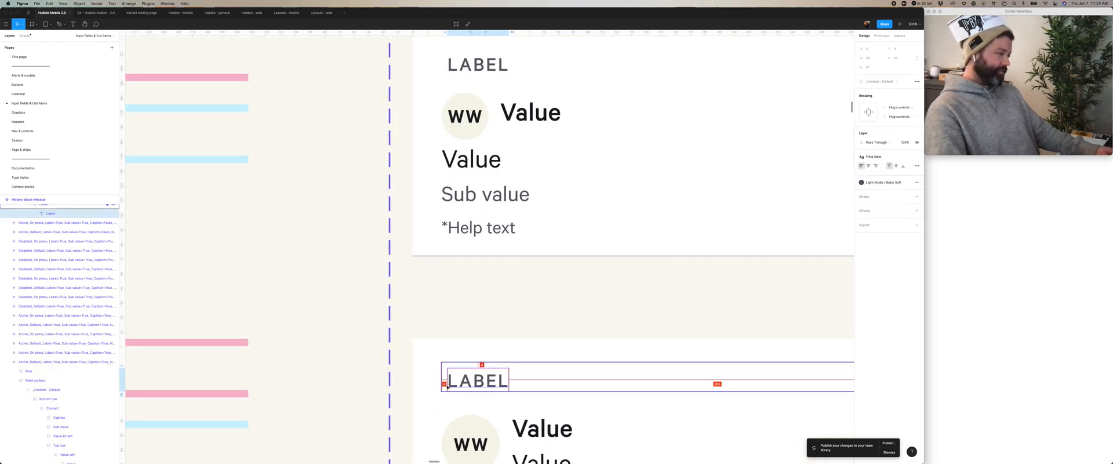
{"action": "scroll", "coordinate": [474, 382], "scroll_direction": "down", "scroll_amount": 2}
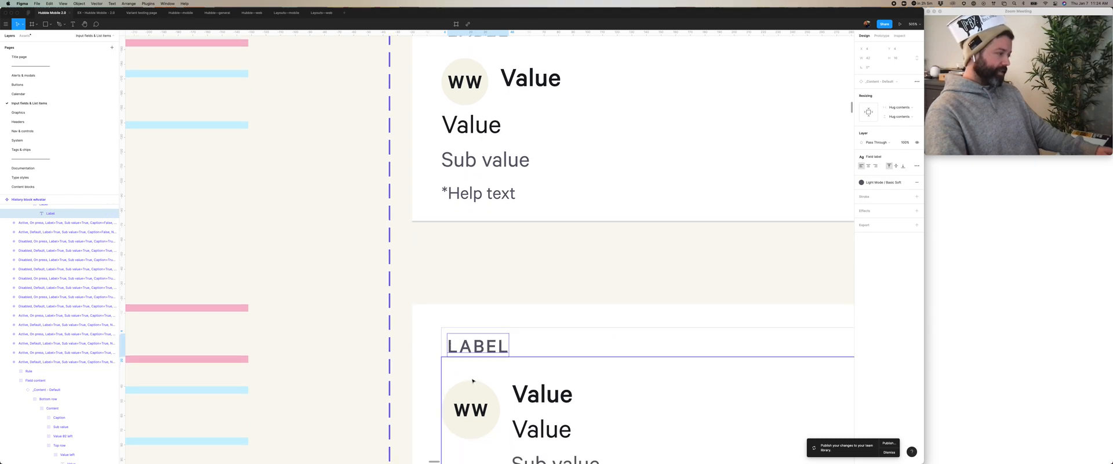
{"action": "scroll", "coordinate": [468, 322], "scroll_direction": "right", "scroll_amount": 1}
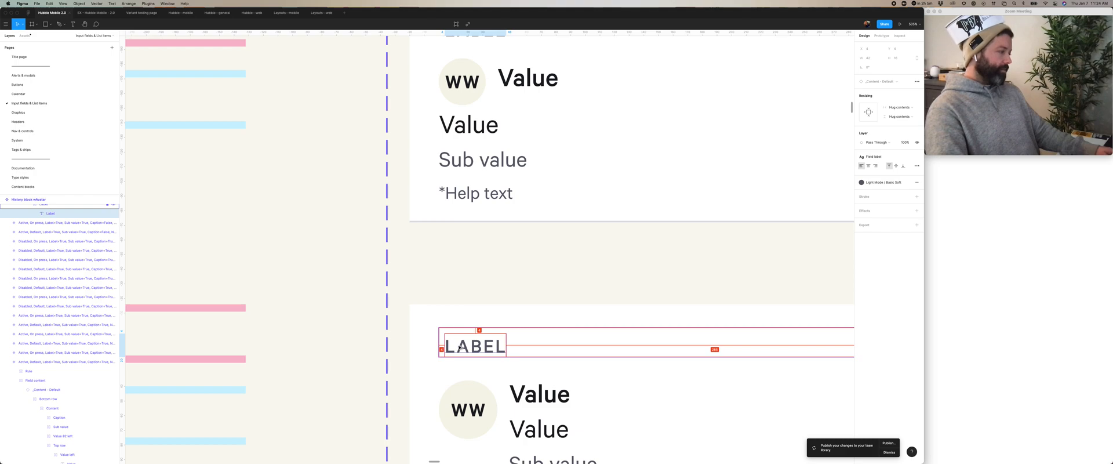
Step: Examine the second variant's bottom row and compare its large-avatar layout with the small-avatar layout above
{"action": "scroll", "coordinate": [481, 377], "scroll_direction": "down", "scroll_amount": 8}
{"action": "left_click", "coordinate": [489, 250]}
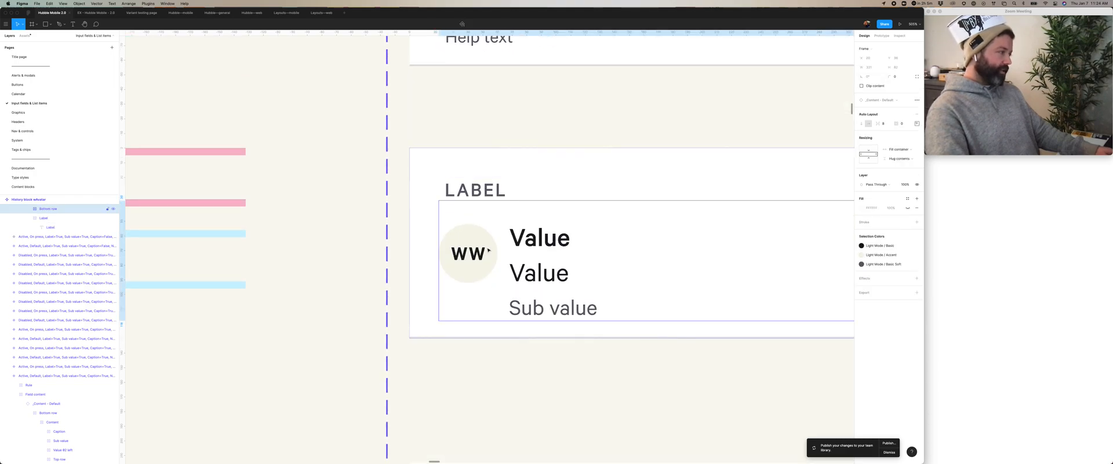
{"action": "scroll", "coordinate": [467, 229], "scroll_direction": "down", "scroll_amount": 3}
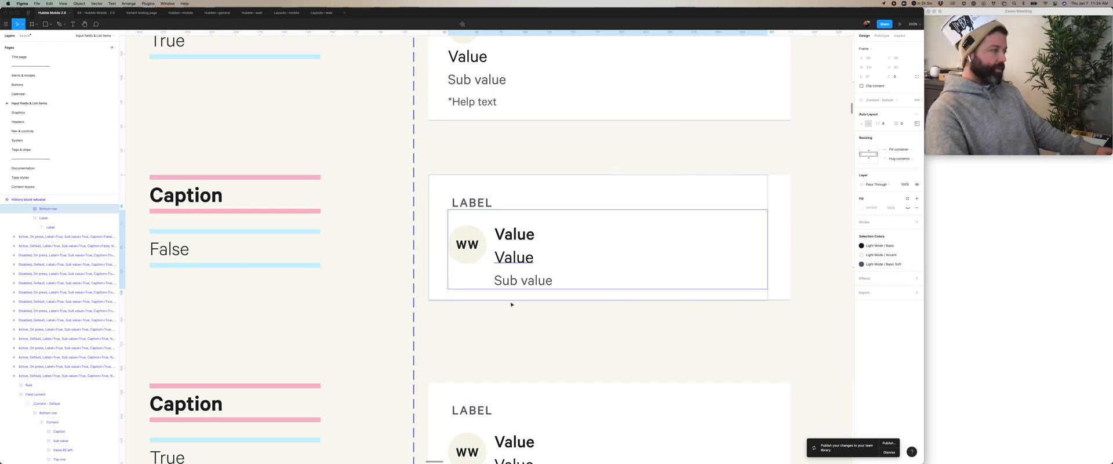
{"action": "scroll", "coordinate": [516, 324], "scroll_direction": "down", "scroll_amount": 3}
{"action": "left_click", "coordinate": [517, 323]}
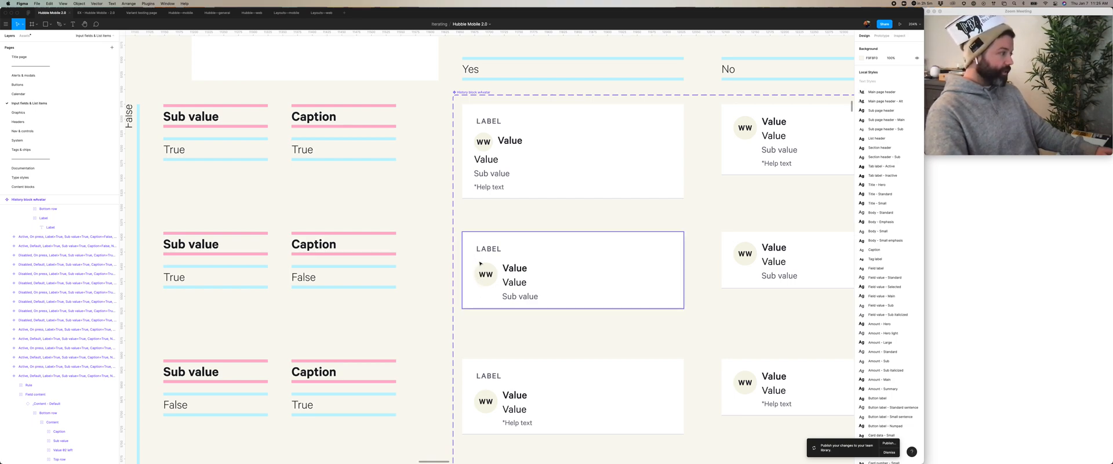
{"action": "scroll", "coordinate": [542, 330], "scroll_direction": "down", "scroll_amount": 3}
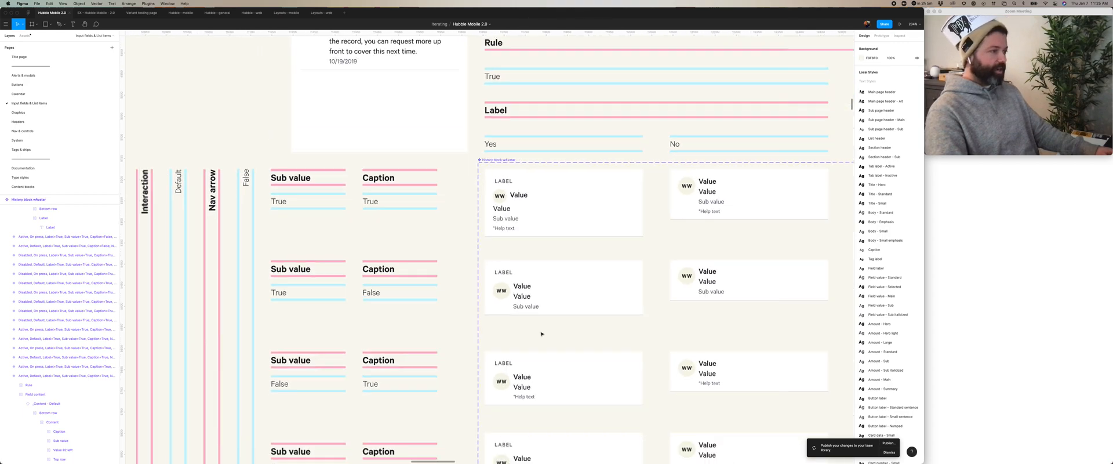
Step: Measure the spacing between the first History block variant's bottom row and its surrounding content instance
{"action": "scroll", "coordinate": [552, 330], "scroll_direction": "right", "scroll_amount": 1}
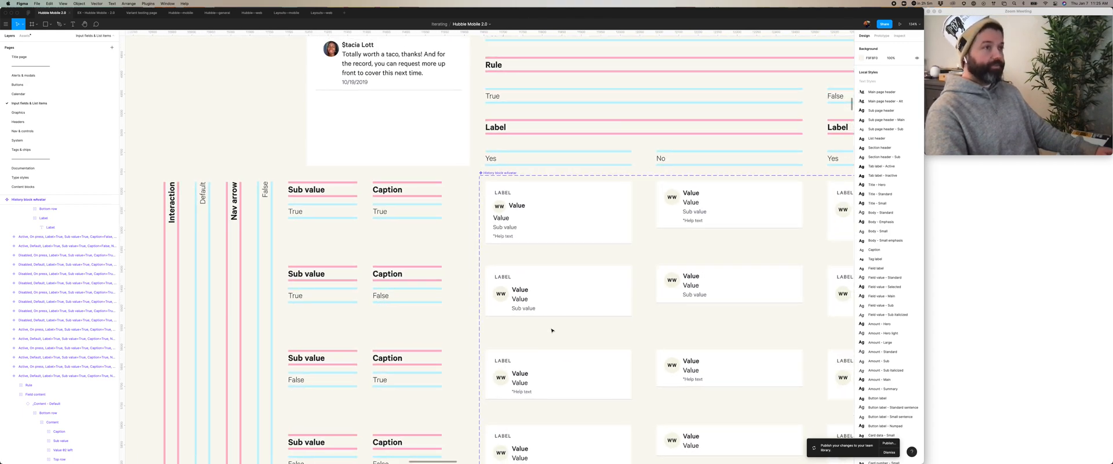
{"action": "scroll", "coordinate": [495, 209], "scroll_direction": "up", "scroll_amount": 5}
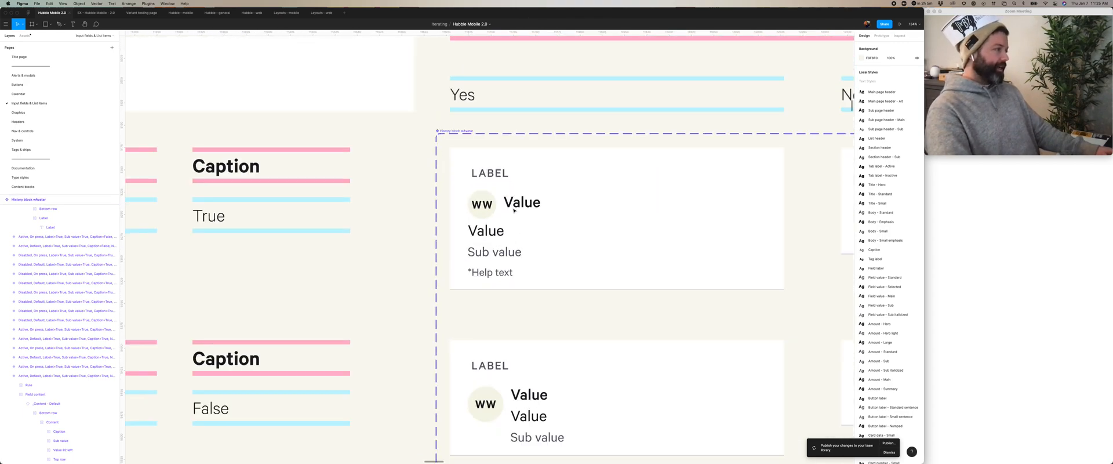
{"action": "scroll", "coordinate": [470, 210], "scroll_direction": "up", "scroll_amount": 2}
{"action": "left_click", "coordinate": [477, 200]}
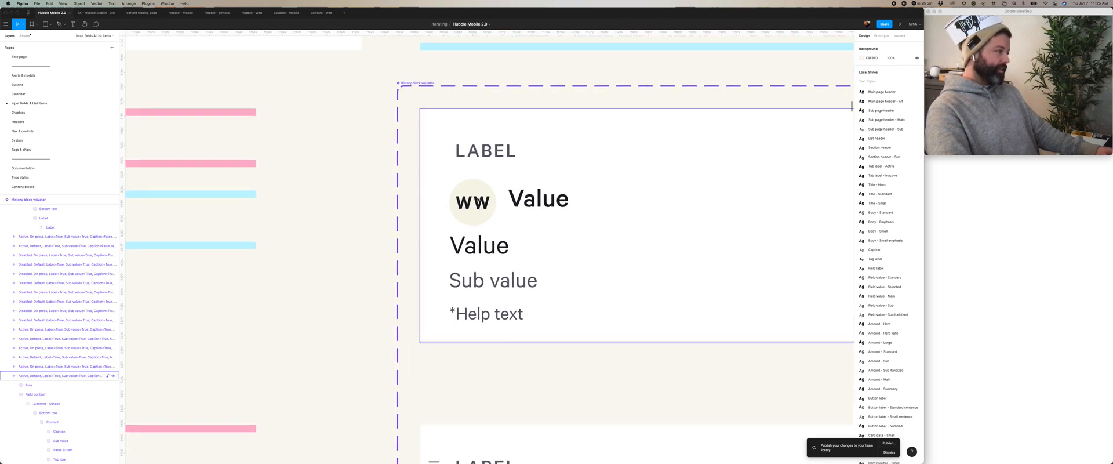
{"action": "double_click", "coordinate": [480, 197]}
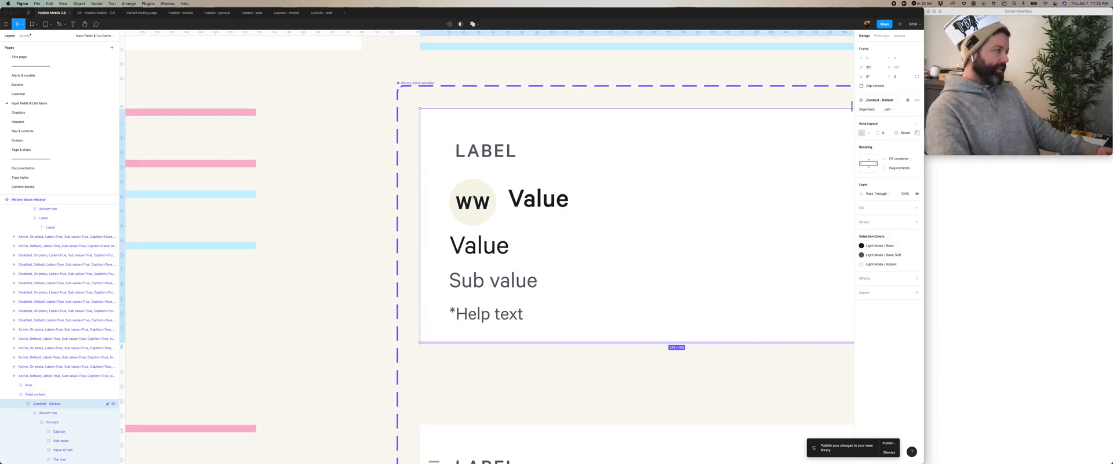
{"action": "double_click", "coordinate": [474, 199]}
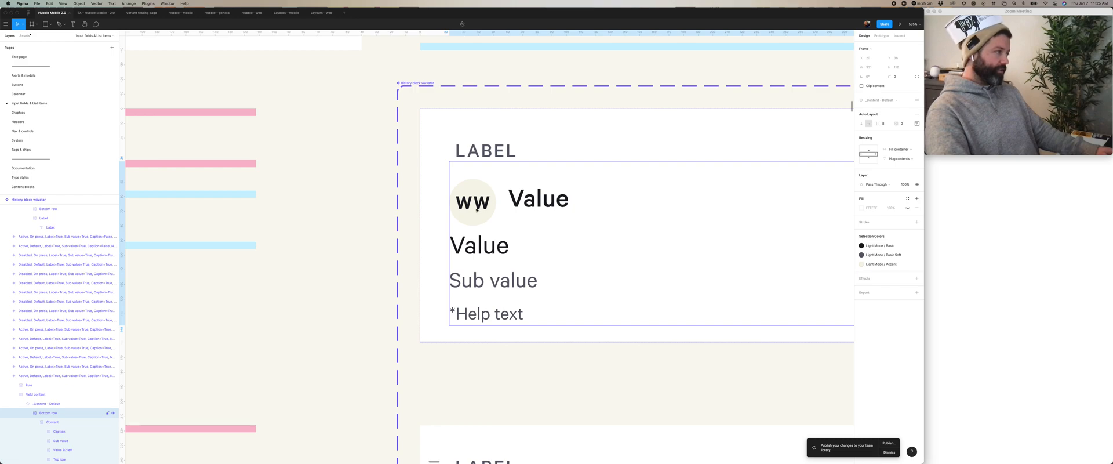
{"action": "key", "text": "alt"}
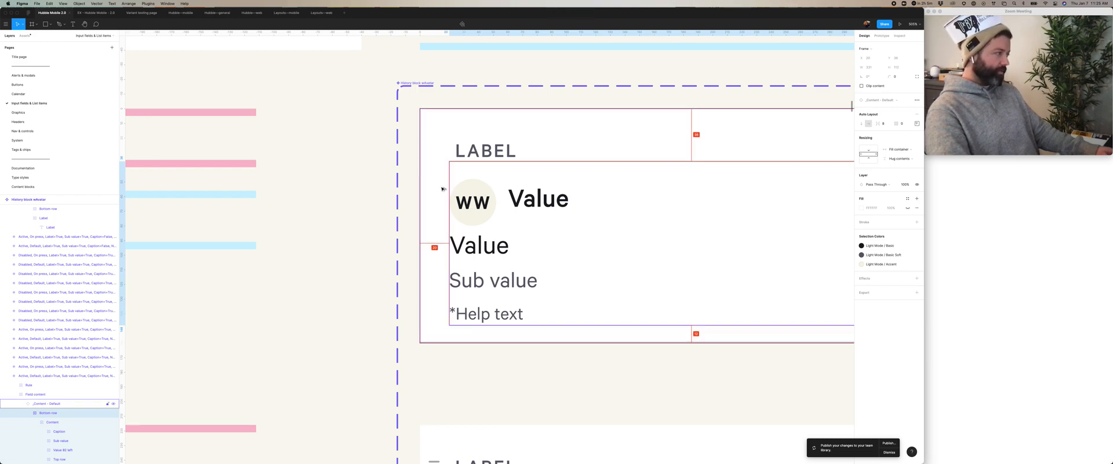
Step: Set the left padding of the first History block variant's Label frame to 0
{"action": "left_click", "coordinate": [480, 152]}
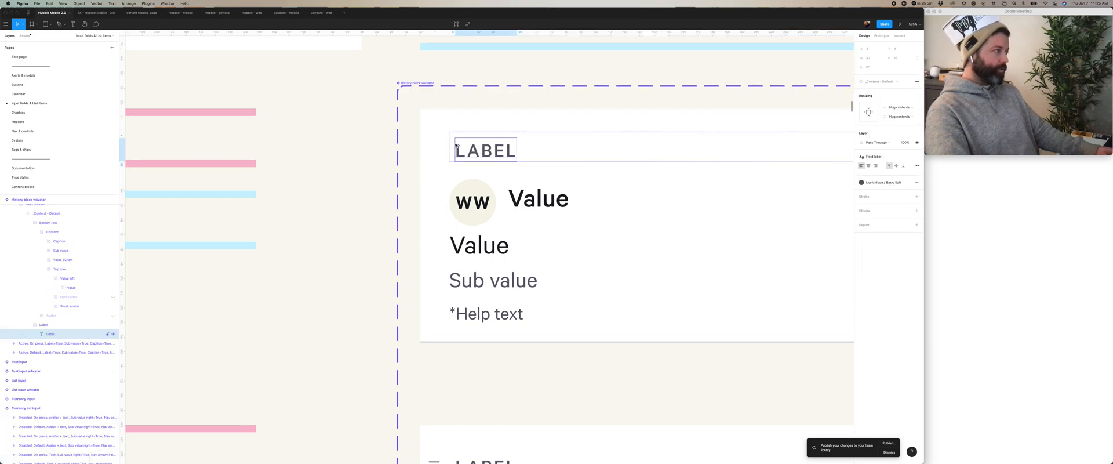
{"action": "left_click", "coordinate": [520, 136]}
{"action": "left_click", "coordinate": [917, 123]}
{"action": "left_click", "coordinate": [881, 148]}
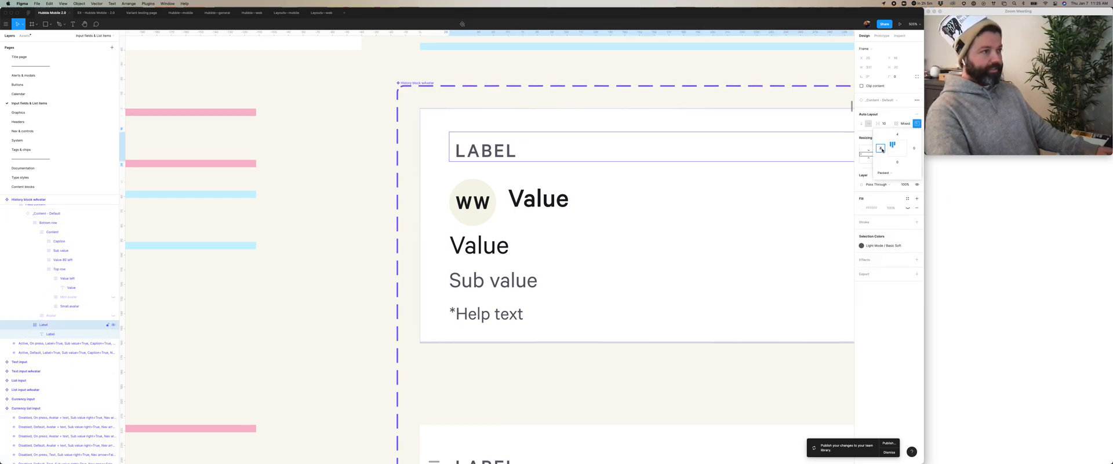
{"action": "type", "text": "0"}
{"action": "key", "text": "Return"}
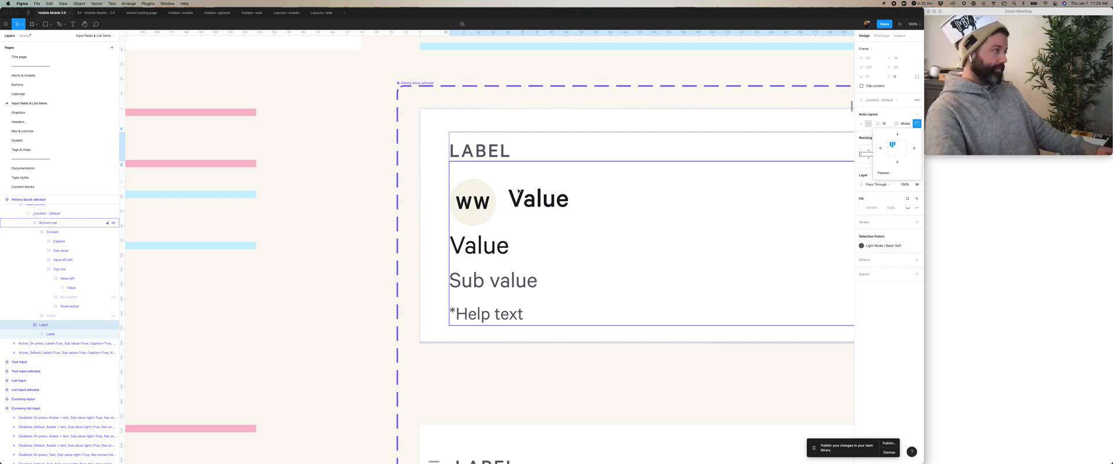
Step: Set the left padding of the first History block variant's _Content - Default instance to 24
{"action": "left_click", "coordinate": [497, 191]}
{"action": "left_click", "coordinate": [487, 130]}
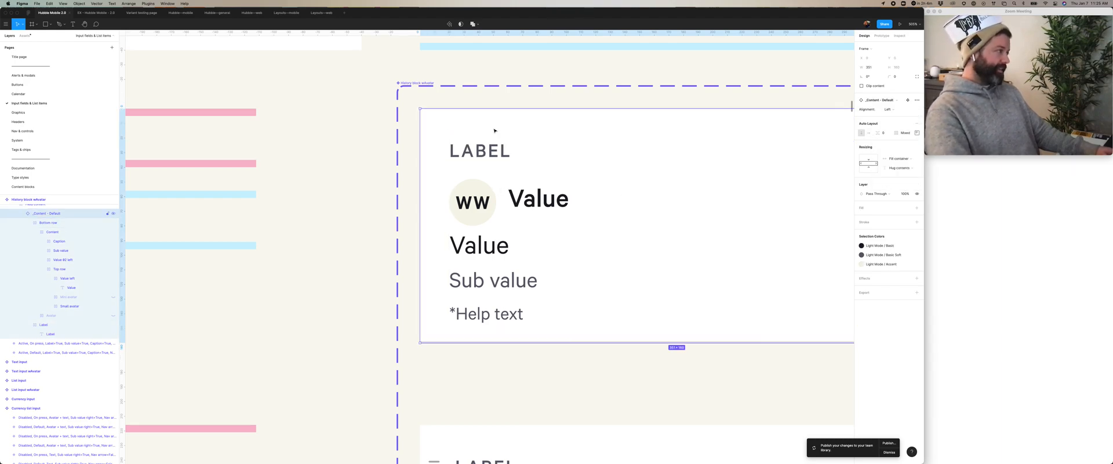
{"action": "left_click", "coordinate": [536, 179]}
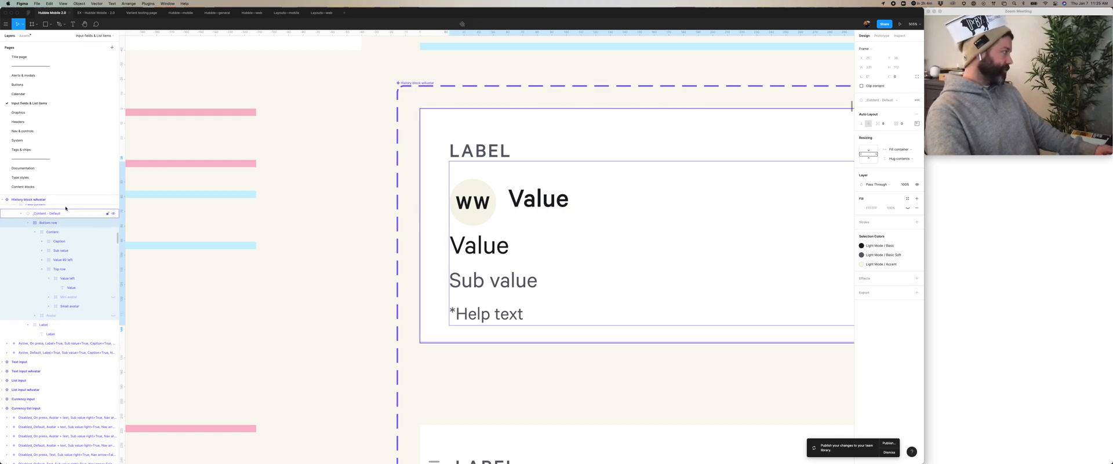
{"action": "left_click", "coordinate": [44, 324]}
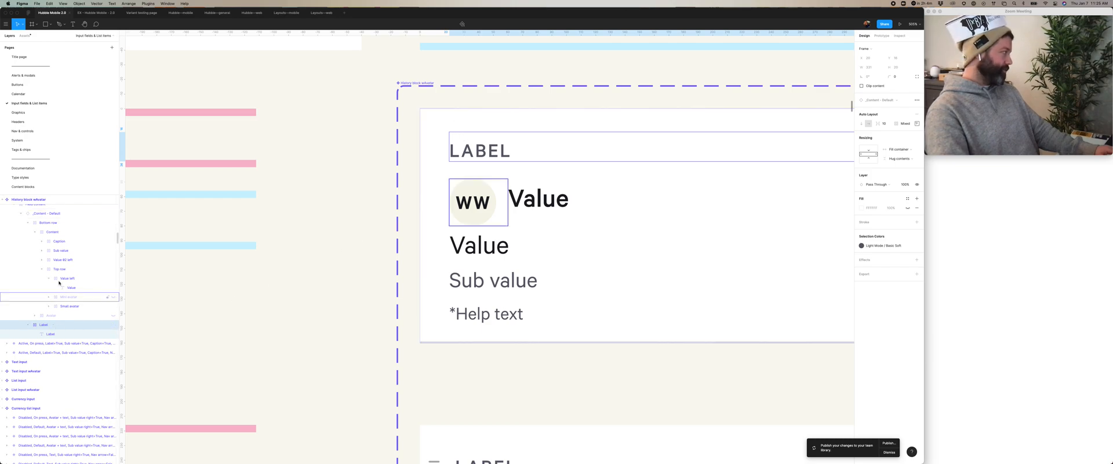
{"action": "key", "text": "Escape"}
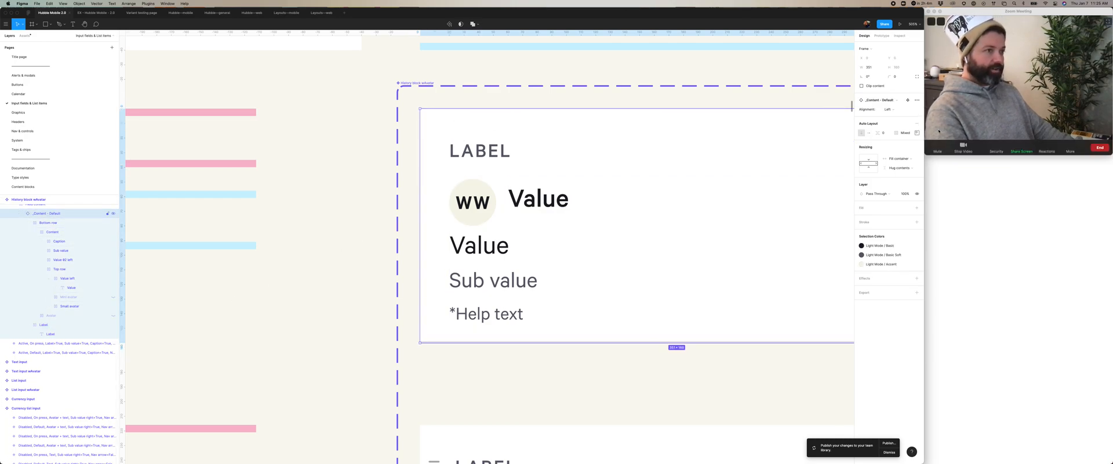
{"action": "left_click", "coordinate": [917, 133]}
{"action": "left_click", "coordinate": [882, 158]}
{"action": "type", "text": "24"}
{"action": "key", "text": "Return"}
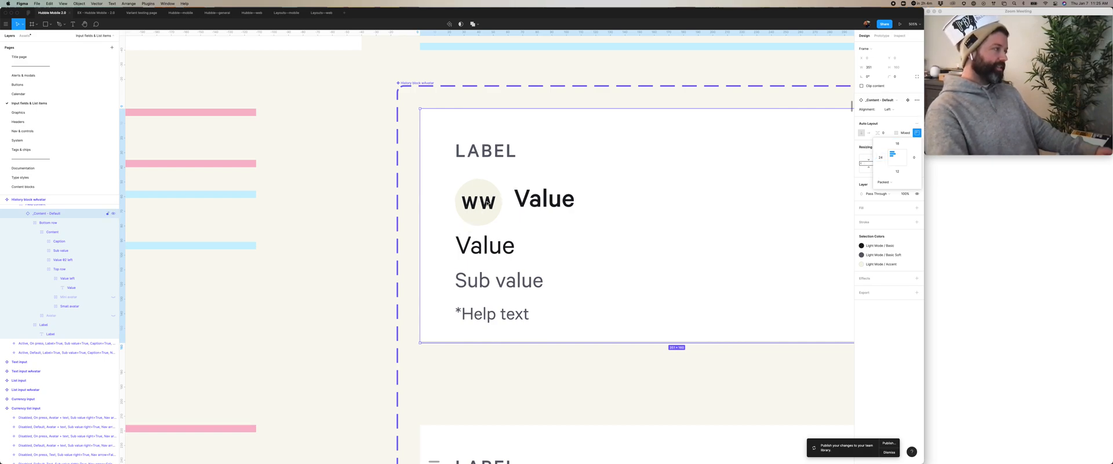
Step: Compare the first variant's content frame with the value text and small avatar in the Navigation list item component
{"action": "left_click", "coordinate": [489, 202]}
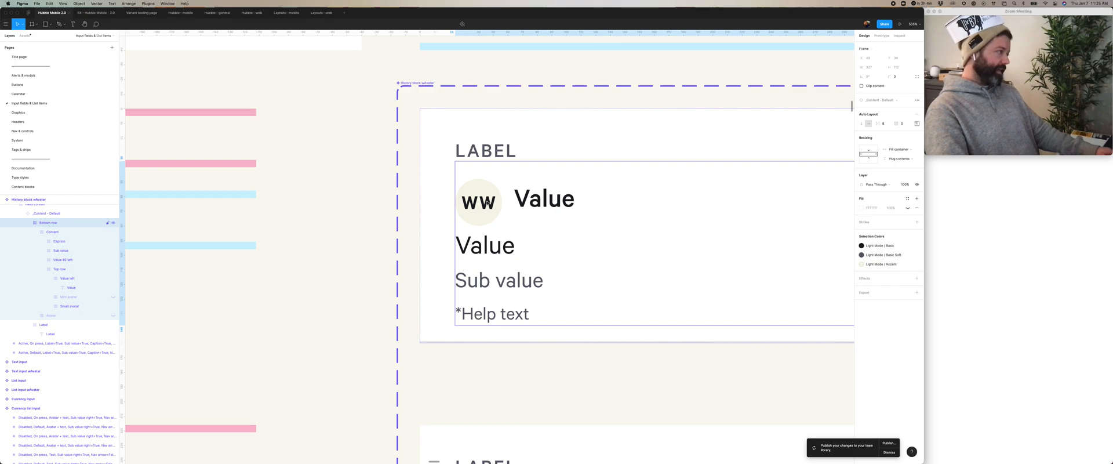
{"action": "left_click", "coordinate": [488, 202]}
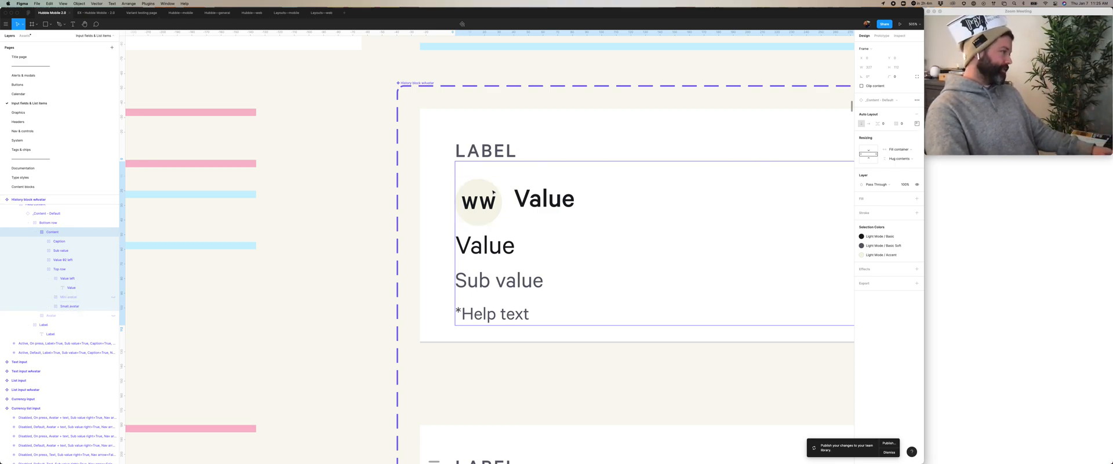
{"action": "left_click", "coordinate": [566, 200]}
{"action": "scroll", "coordinate": [568, 200], "scroll_direction": "down", "scroll_amount": 5}
{"action": "scroll", "coordinate": [572, 205], "scroll_direction": "down", "scroll_amount": 10}
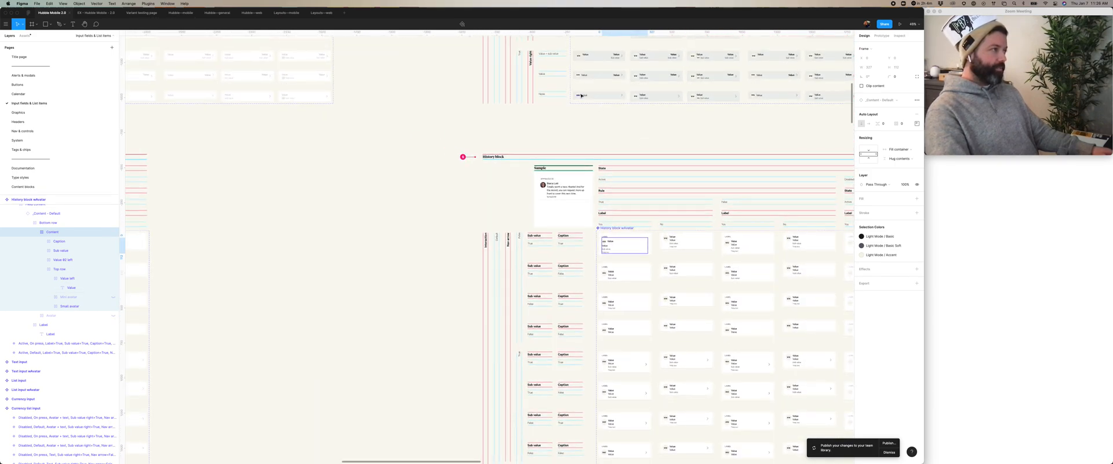
{"action": "scroll", "coordinate": [581, 96], "scroll_direction": "up", "scroll_amount": 8}
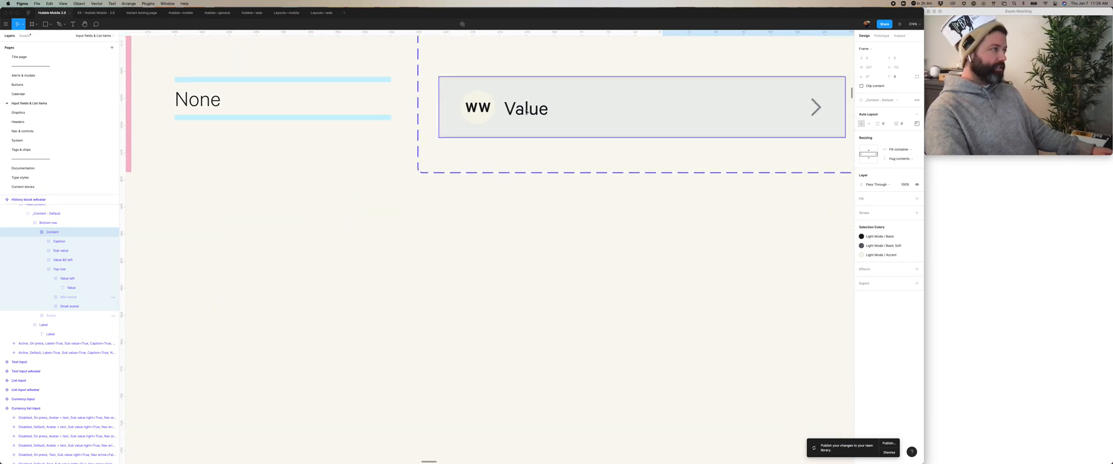
{"action": "left_click", "coordinate": [568, 102], "text": "super"}
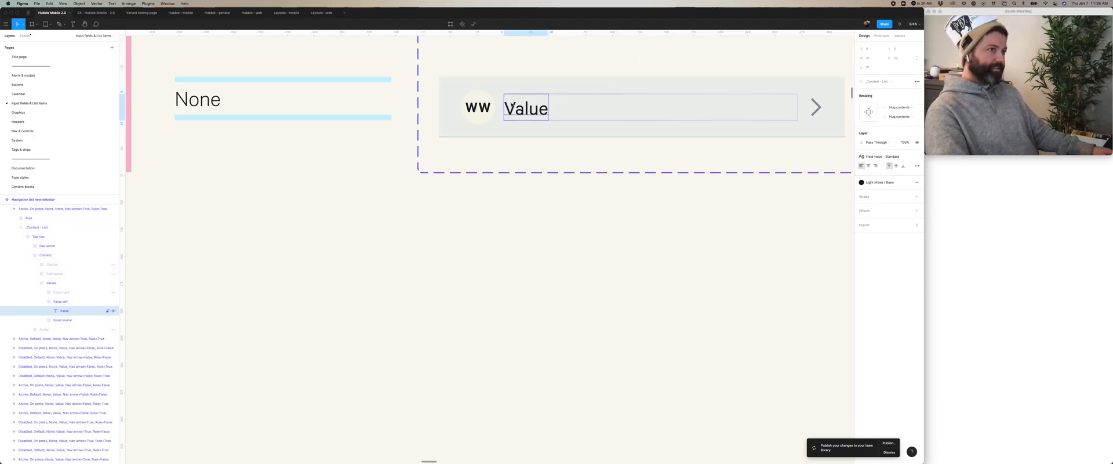
{"action": "left_click", "coordinate": [477, 106], "text": "super"}
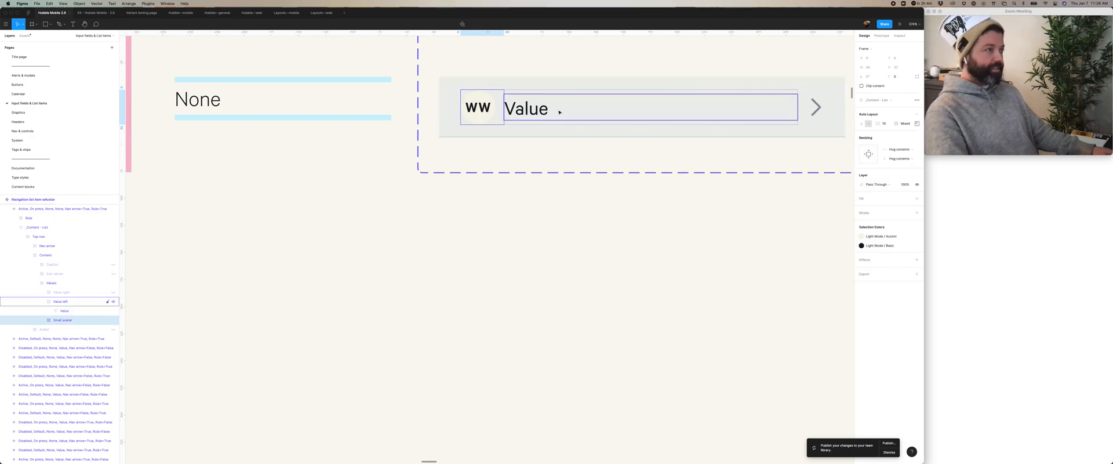
Step: Return to the first History block variant and inspect the small avatar in its top row
{"action": "scroll", "coordinate": [560, 110], "scroll_direction": "down", "scroll_amount": 5}
{"action": "scroll", "coordinate": [585, 255], "scroll_direction": "down", "scroll_amount": 5}
{"action": "scroll", "coordinate": [585, 258], "scroll_direction": "down", "scroll_amount": 2}
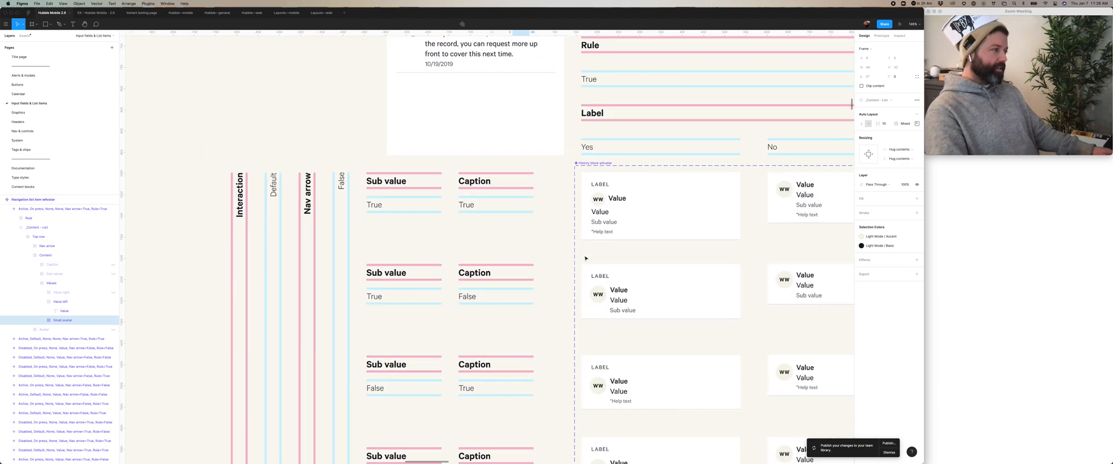
{"action": "scroll", "coordinate": [626, 209], "scroll_direction": "up", "scroll_amount": 5}
{"action": "scroll", "coordinate": [548, 190], "scroll_direction": "right", "scroll_amount": 3}
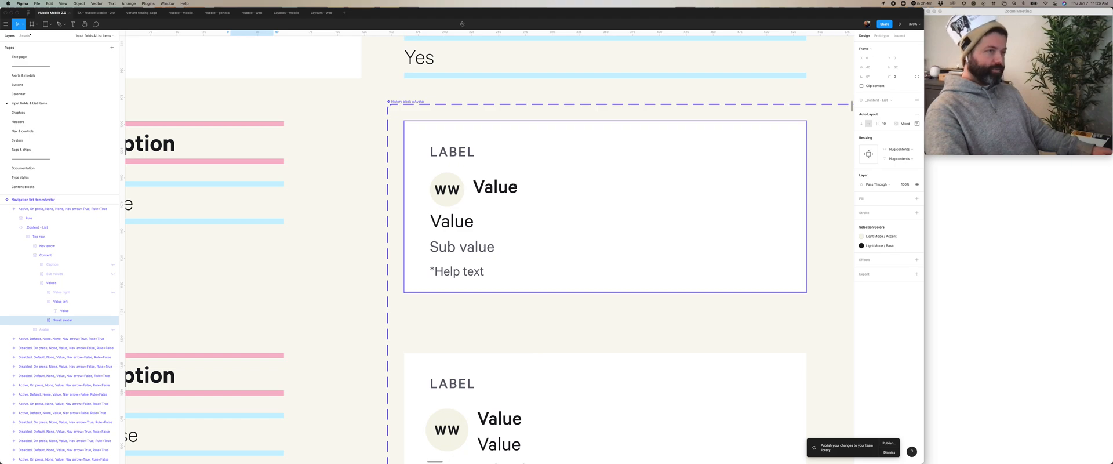
{"action": "left_click", "coordinate": [455, 192]}
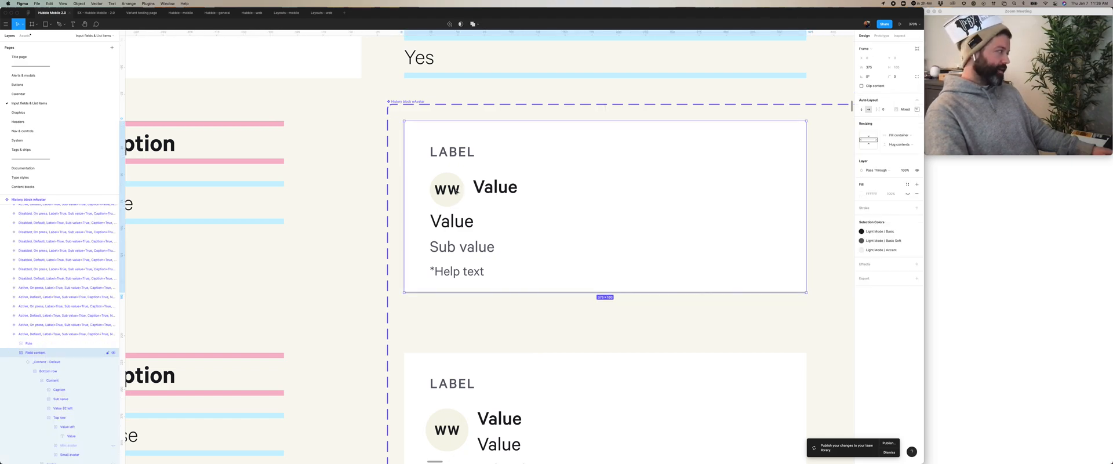
{"action": "double_click", "coordinate": [456, 192]}
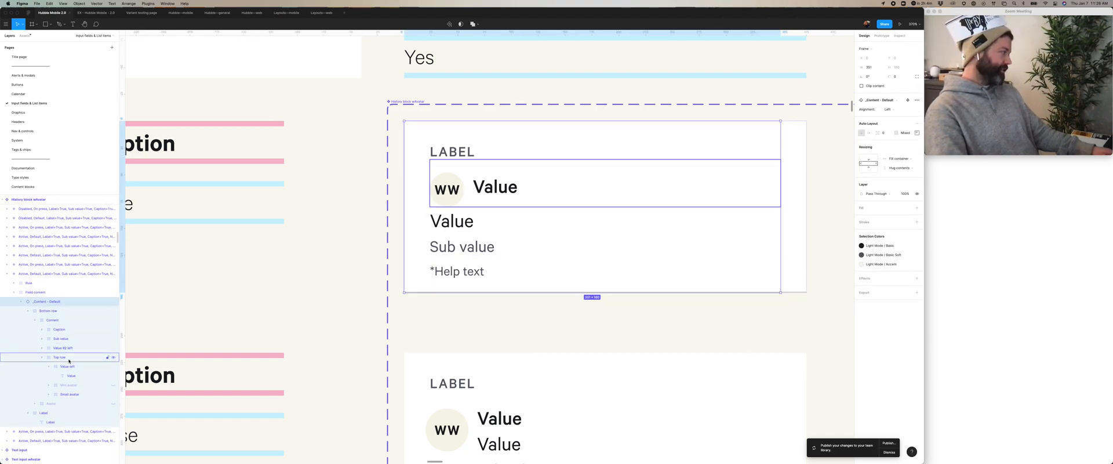
{"action": "left_click", "coordinate": [70, 385]}
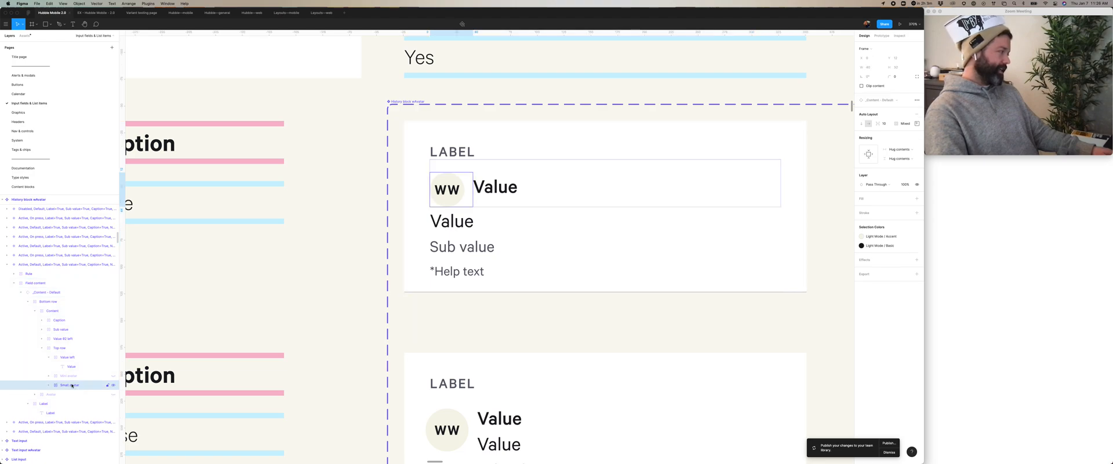
Step: On the Content blocks page, inspect the left-aligned _Content - Default variant's value text and its hidden mini avatar's size options, keeping Small
{"action": "left_click", "coordinate": [23, 186]}
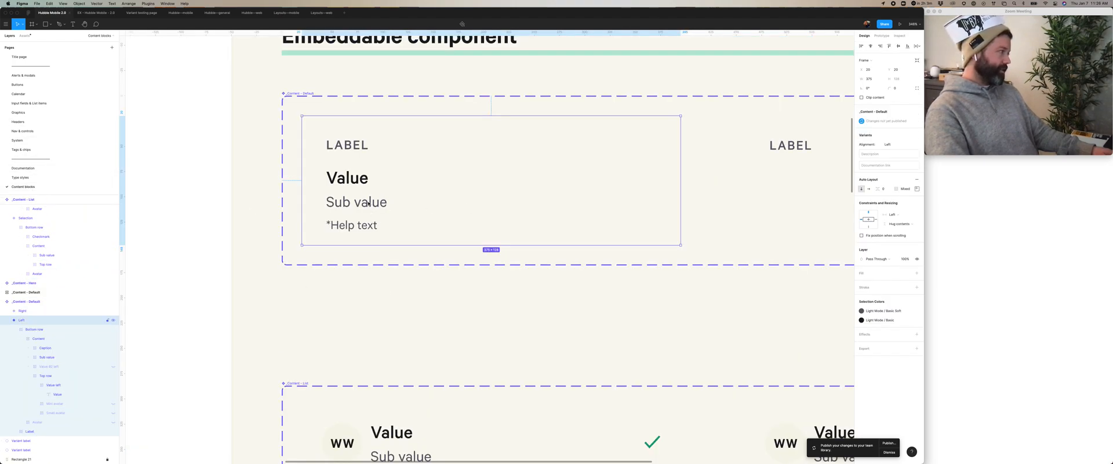
{"action": "left_click", "coordinate": [57, 394]}
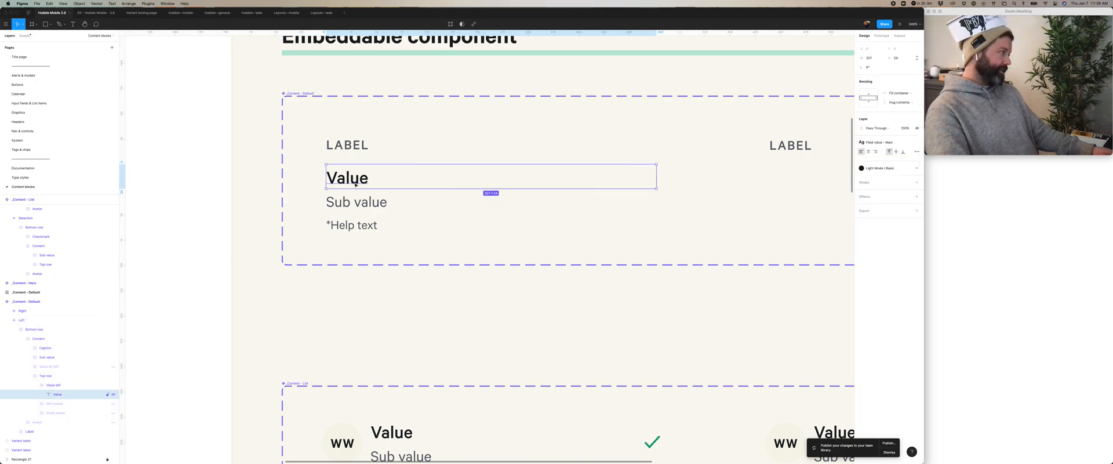
{"action": "left_click", "coordinate": [58, 404]}
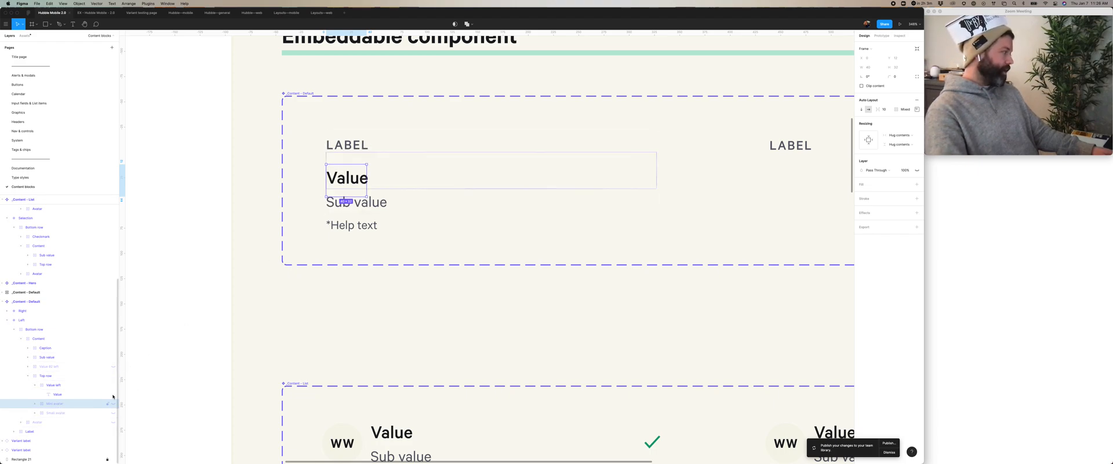
{"action": "left_click", "coordinate": [34, 403]}
{"action": "left_click", "coordinate": [60, 413]}
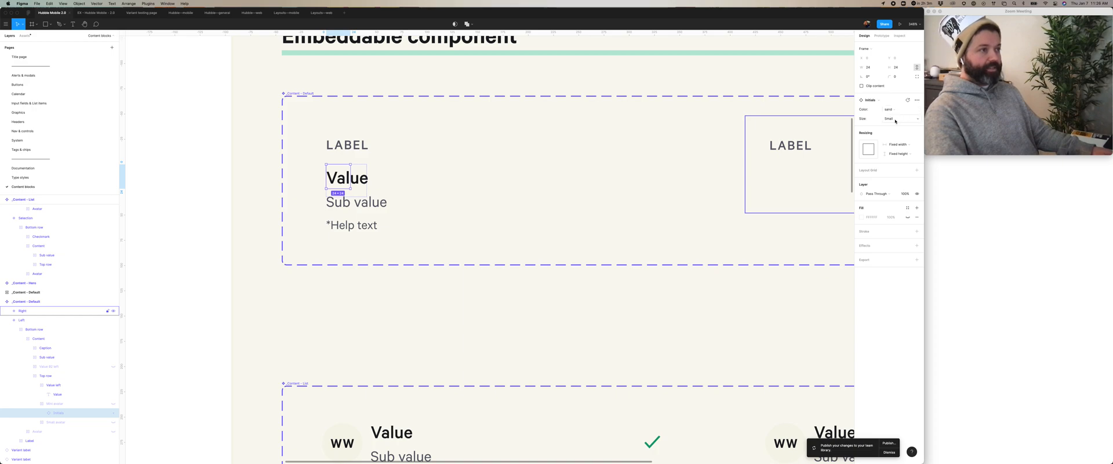
{"action": "left_click", "coordinate": [915, 120]}
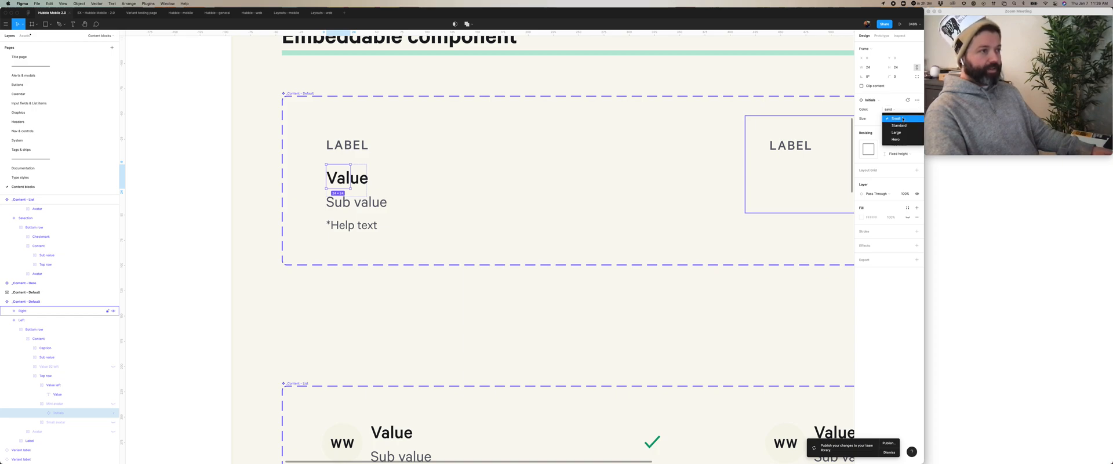
{"action": "left_click", "coordinate": [903, 120]}
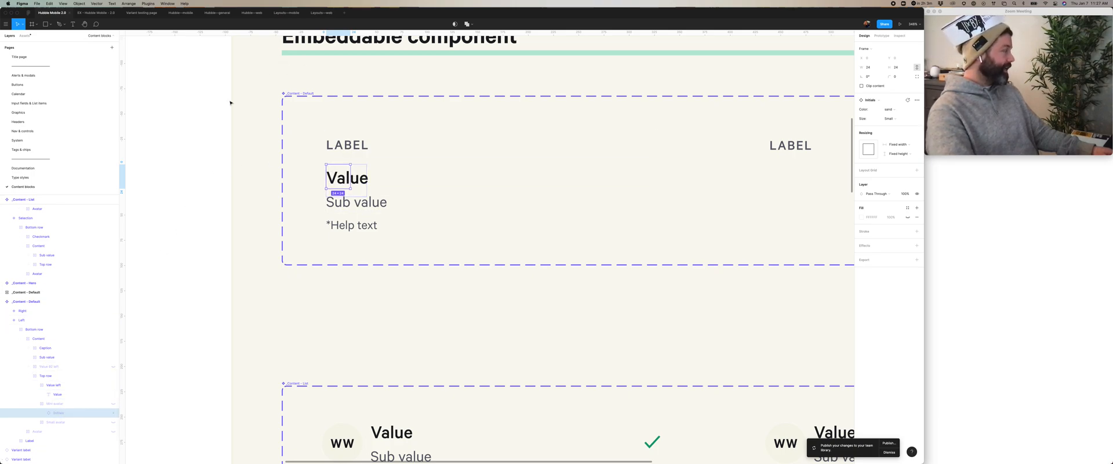
Step: View the _Content - Default component's left-aligned variant, and return to the History block on the Input fields & List items page
{"action": "left_click", "coordinate": [274, 81]}
{"action": "scroll", "coordinate": [406, 166], "scroll_direction": "down", "scroll_amount": 10}
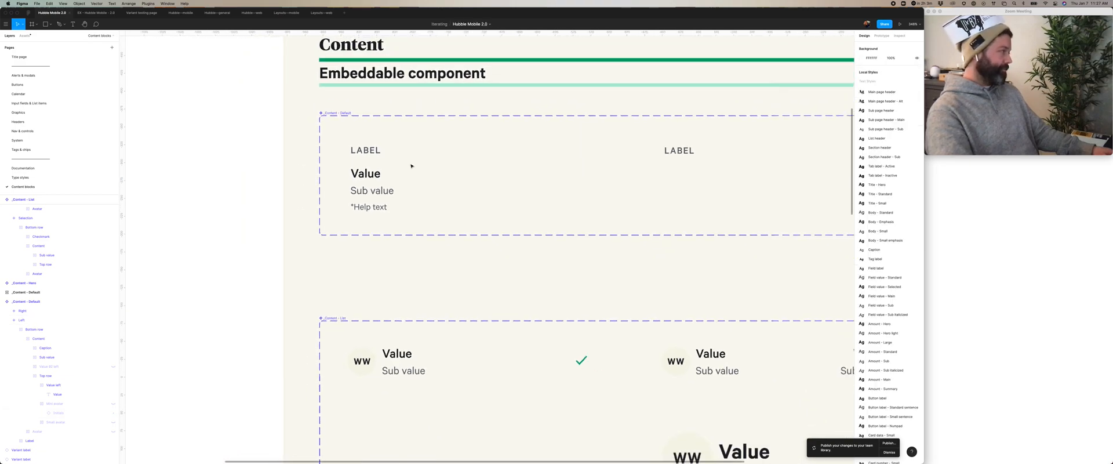
{"action": "left_click", "coordinate": [391, 167]}
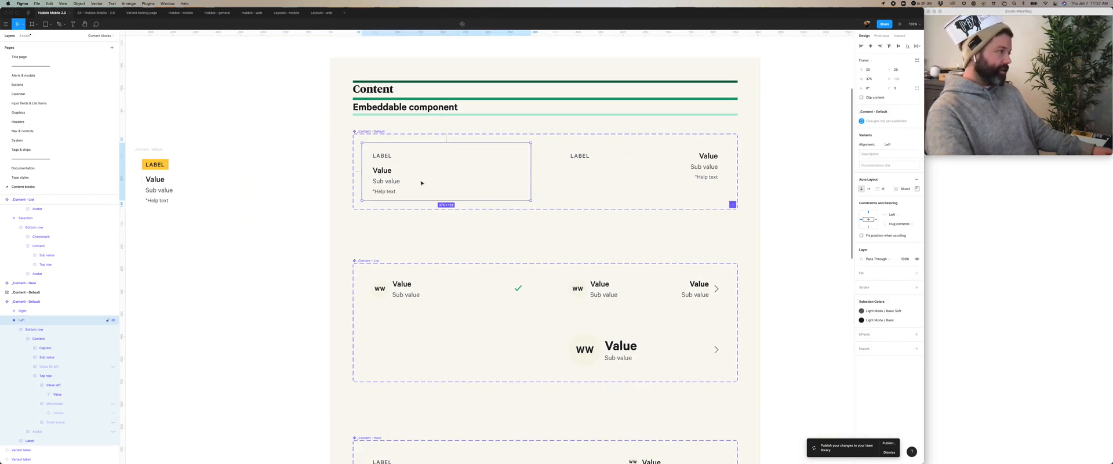
{"action": "left_click", "coordinate": [29, 104]}
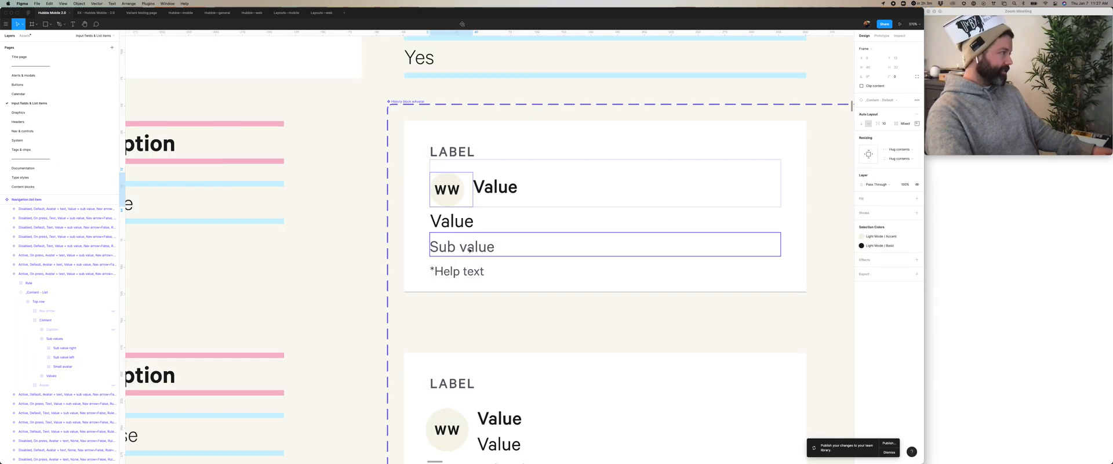
{"action": "scroll", "coordinate": [721, 320], "scroll_direction": "right", "scroll_amount": 5}
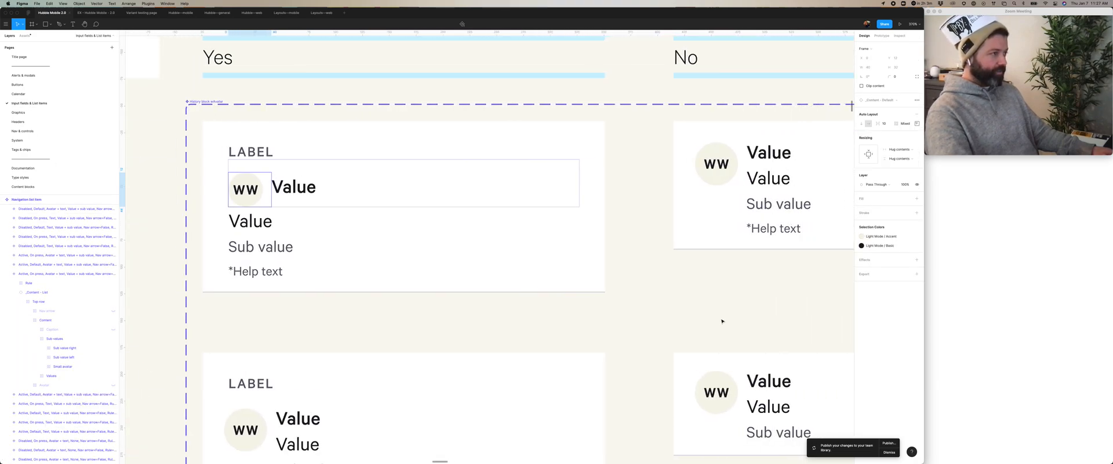
Step: In the first avatar History block variant's top row, hide the small avatar and show the mini avatar beside the value
{"action": "scroll", "coordinate": [404, 187], "scroll_direction": "down", "scroll_amount": 2}
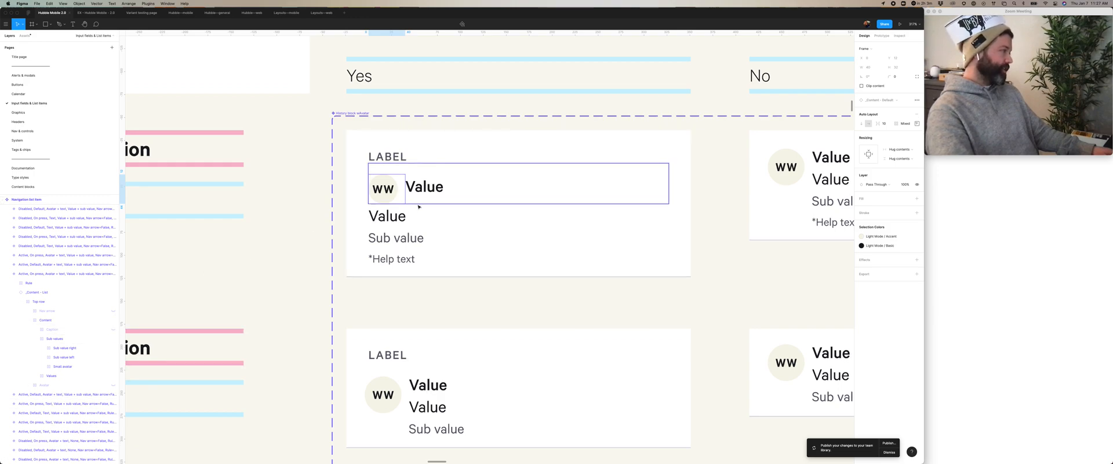
{"action": "left_click", "coordinate": [440, 186]}
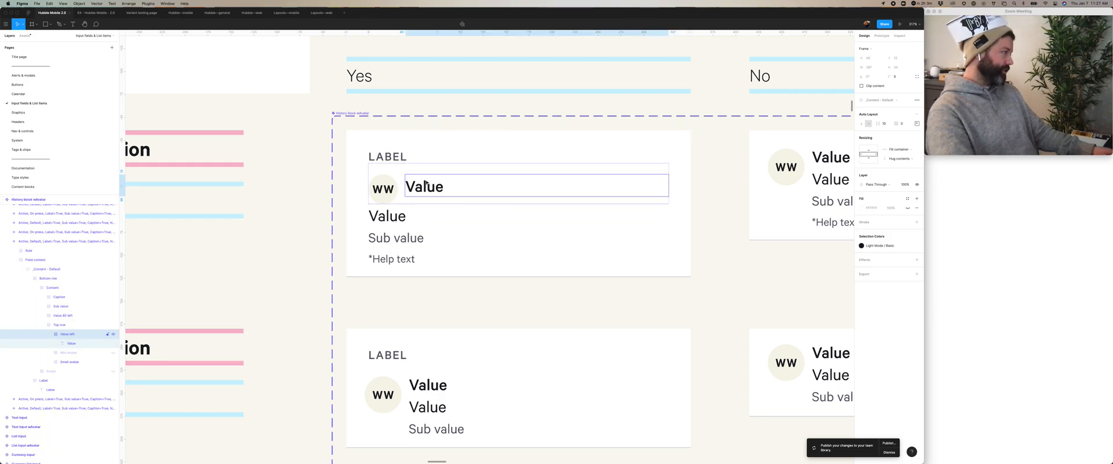
{"action": "left_click", "coordinate": [74, 353]}
{"action": "left_click", "coordinate": [112, 363]}
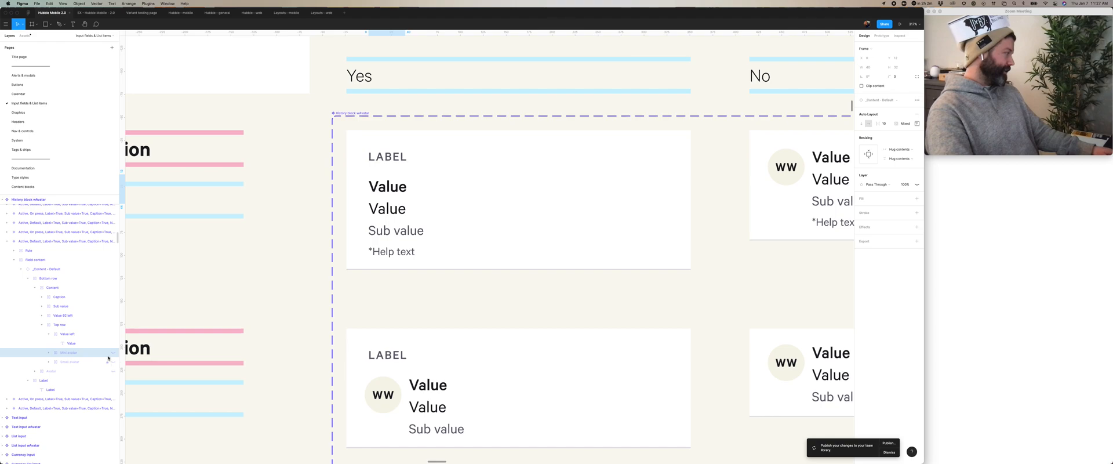
{"action": "left_click", "coordinate": [113, 353]}
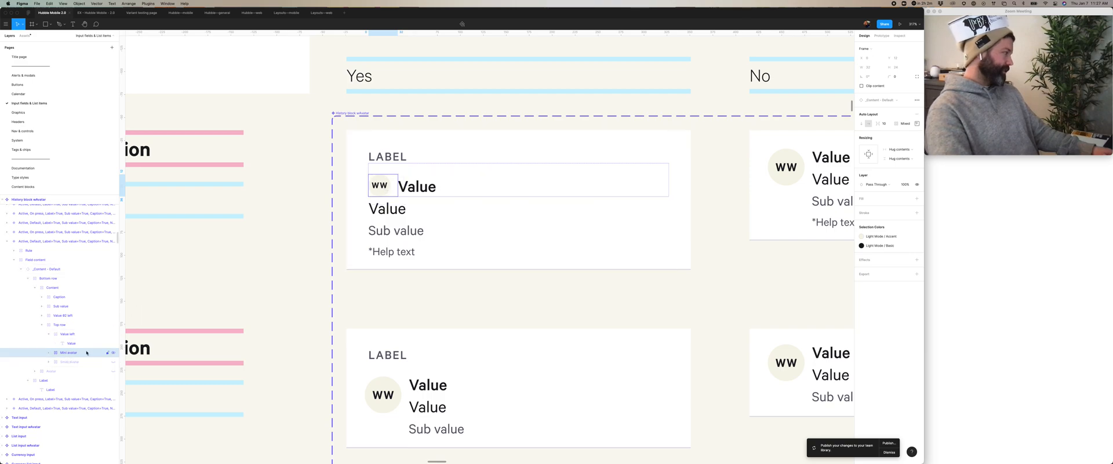
Step: Hide the first variant's mini avatar and show it again to compare the value row with and without it
{"action": "scroll", "coordinate": [566, 184], "scroll_direction": "right", "scroll_amount": 2}
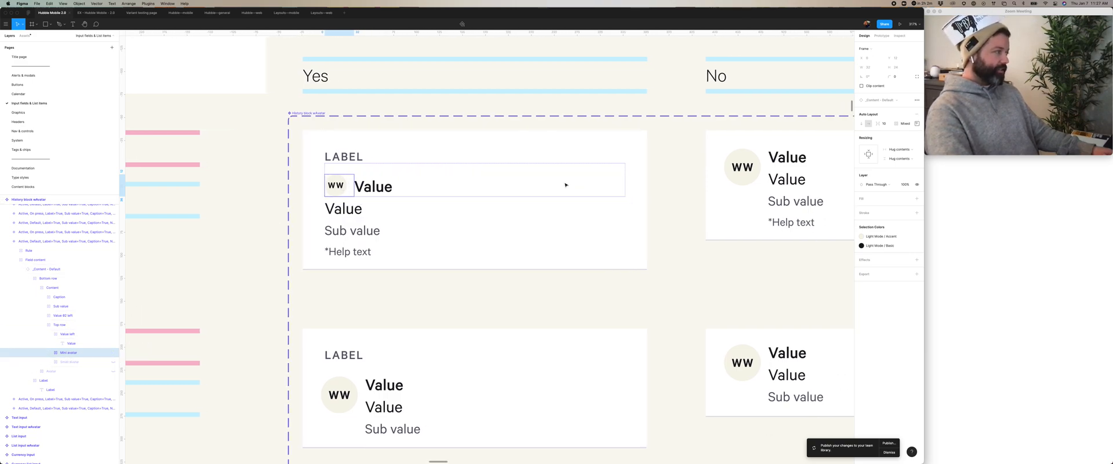
{"action": "left_click", "coordinate": [113, 354]}
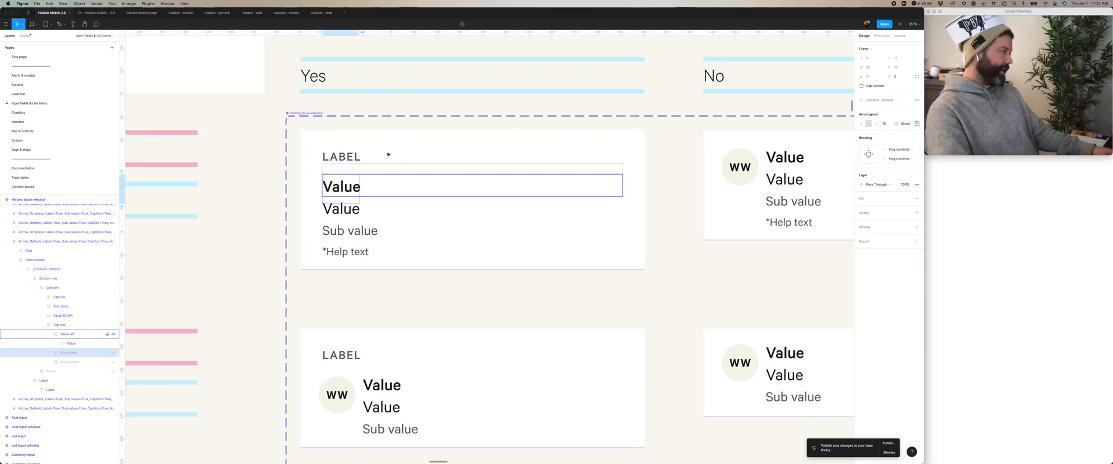
{"action": "key", "text": "Escape"}
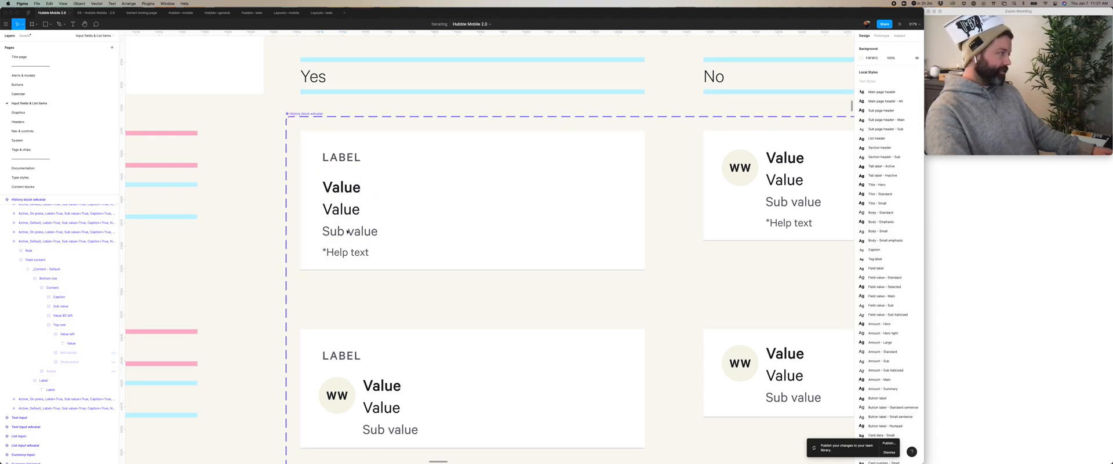
{"action": "scroll", "coordinate": [347, 209], "scroll_direction": "down", "scroll_amount": 1}
{"action": "left_click", "coordinate": [357, 155]}
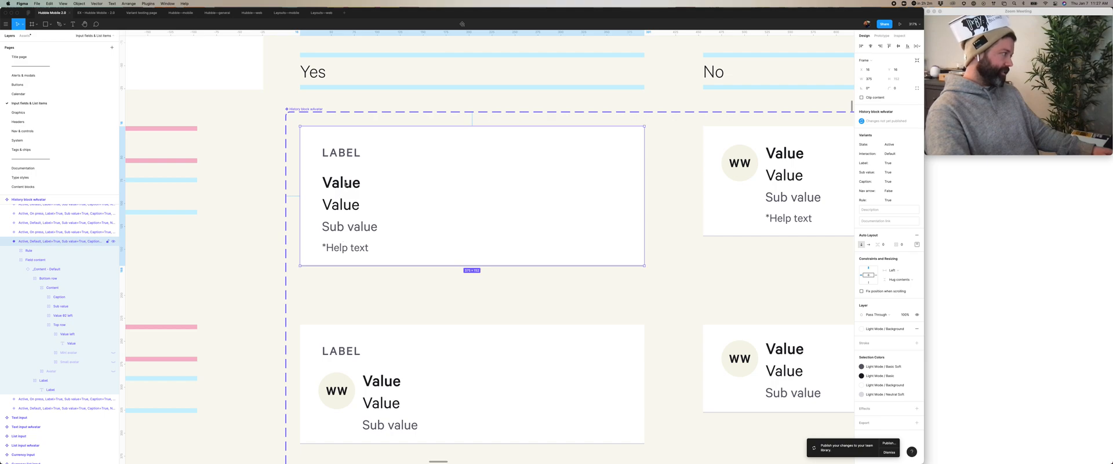
{"action": "left_click", "coordinate": [114, 353]}
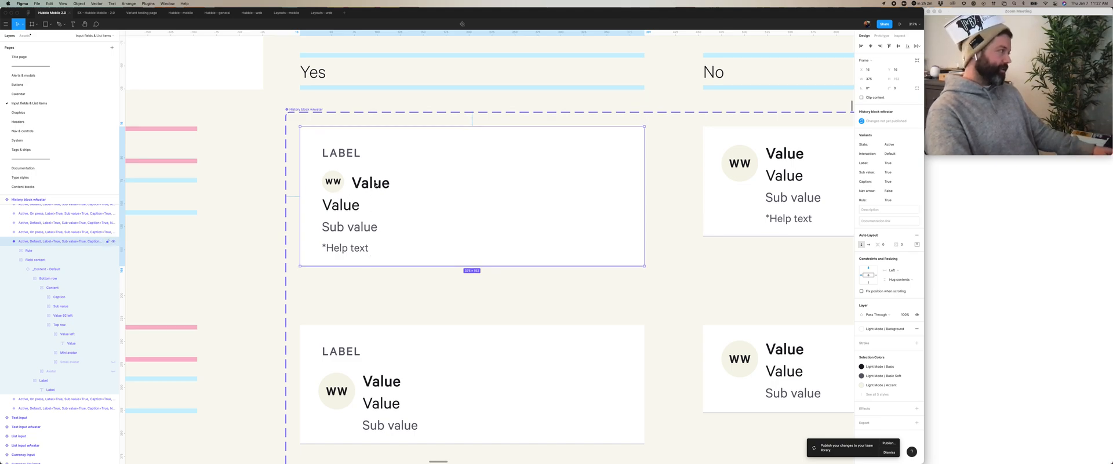
Step: Turn on the Caption property of the avatar History block instance in the Sample frame
{"action": "scroll", "coordinate": [375, 184], "scroll_direction": "down", "scroll_amount": 3}
{"action": "scroll", "coordinate": [417, 193], "scroll_direction": "left", "scroll_amount": 2}
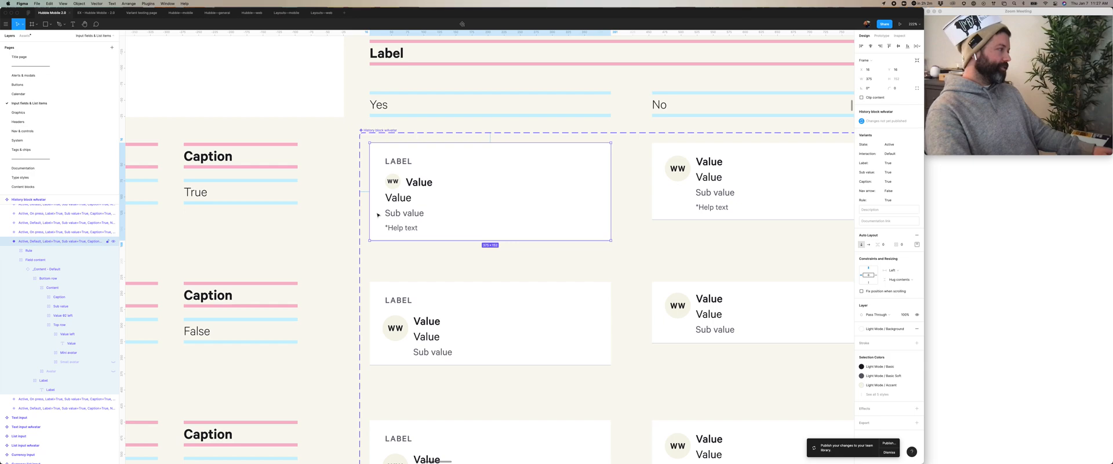
{"action": "scroll", "coordinate": [378, 214], "scroll_direction": "up", "scroll_amount": 5}
{"action": "scroll", "coordinate": [365, 186], "scroll_direction": "left", "scroll_amount": 2}
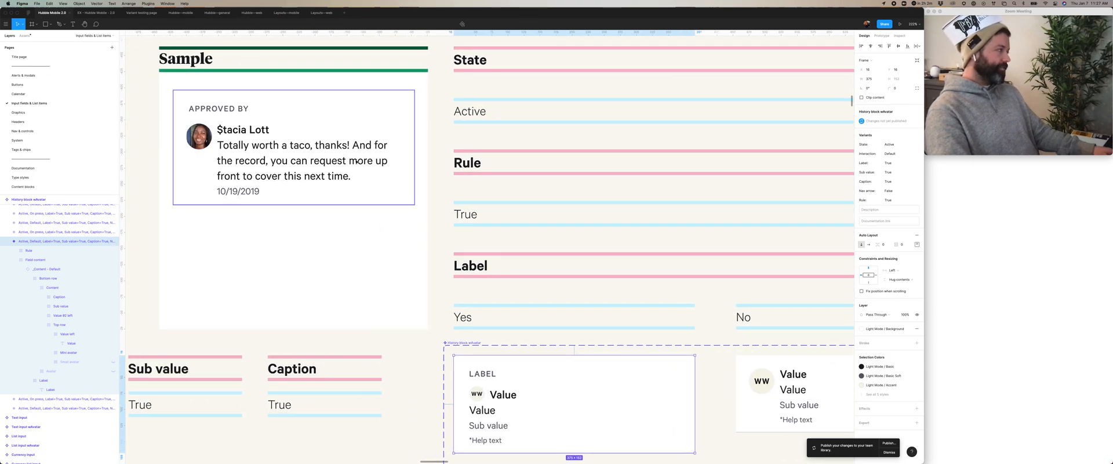
{"action": "left_click", "coordinate": [356, 162]}
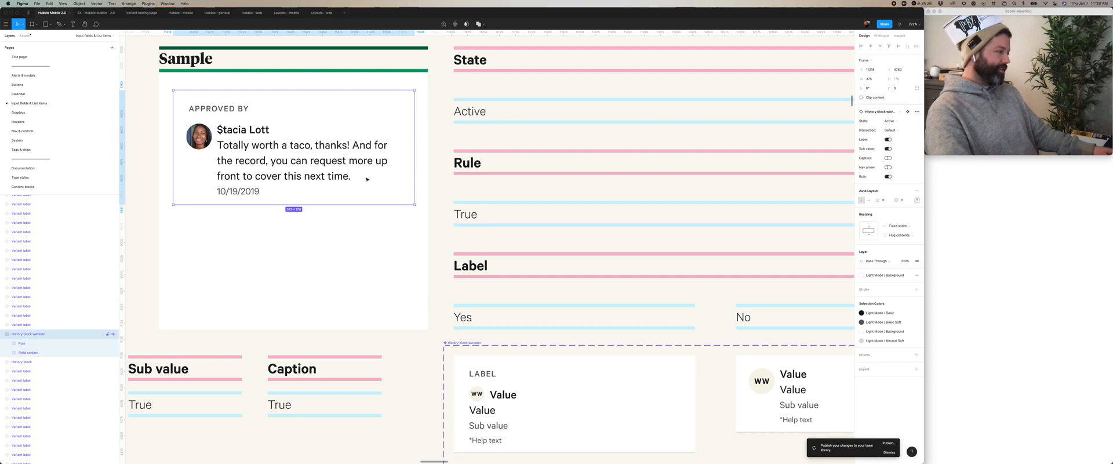
{"action": "left_click_drag", "start_coordinate": [330, 173], "coordinate": [329, 173]}
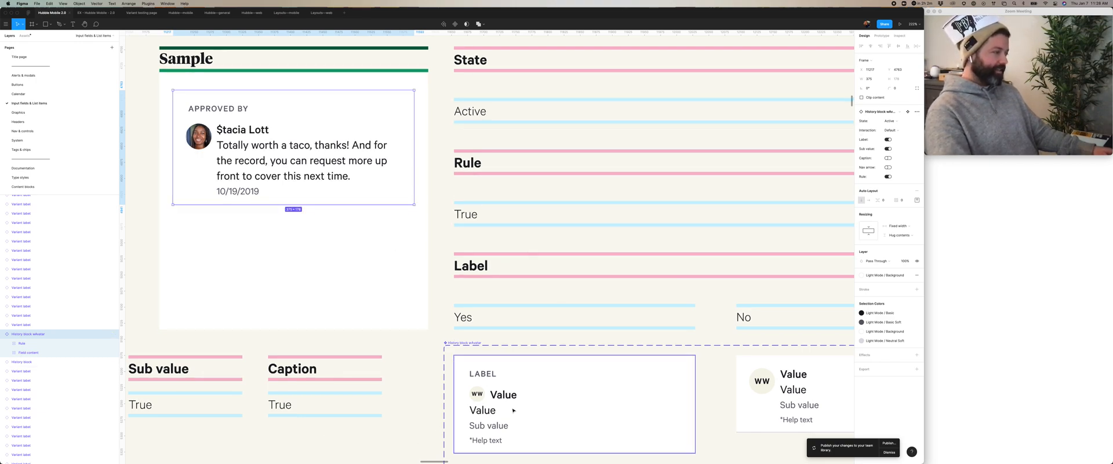
{"action": "left_click", "coordinate": [887, 158]}
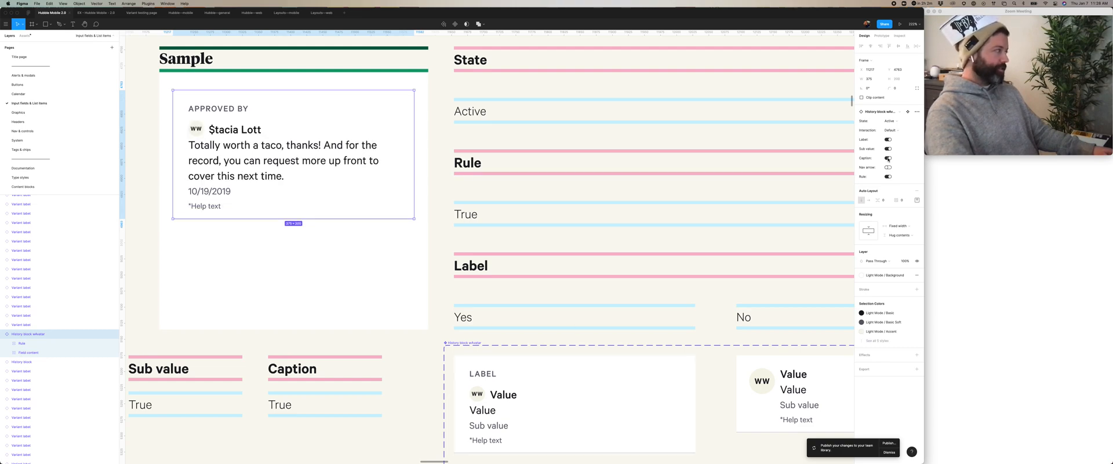
Step: Inspect the Sample instance's field content and nested _Content - Default, and switch its Caption property back off
{"action": "double_click", "coordinate": [197, 131]}
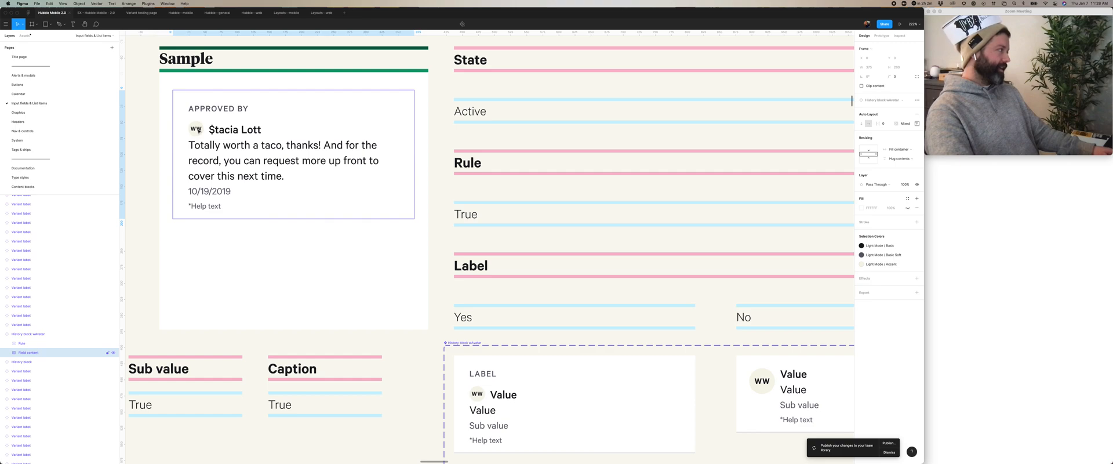
{"action": "double_click", "coordinate": [198, 131]}
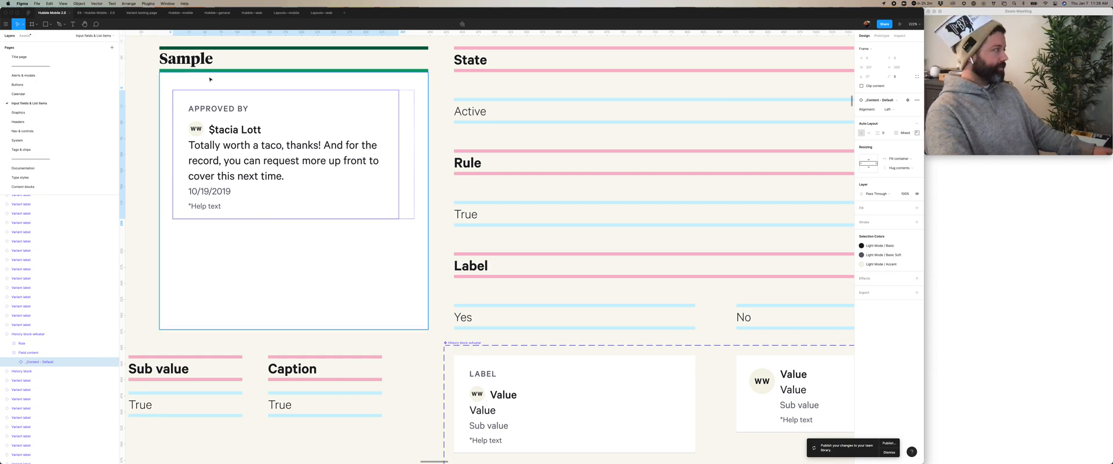
{"action": "left_click", "coordinate": [273, 117]}
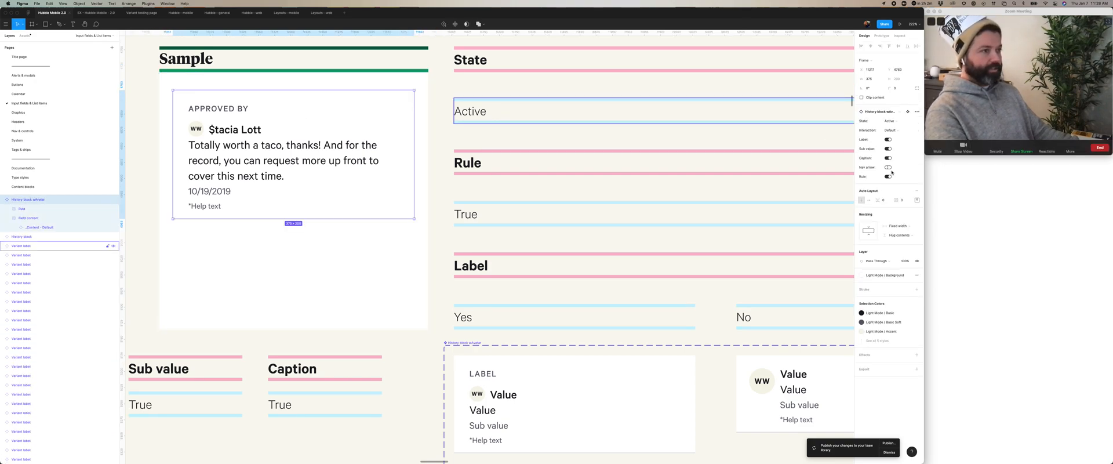
{"action": "left_click", "coordinate": [888, 158]}
Step: Examine the avatar History block's variant grid, comparing the mini-avatar variant's layout with the remaining active and disabled variants
{"action": "scroll", "coordinate": [487, 280], "scroll_direction": "down", "scroll_amount": 5}
{"action": "scroll", "coordinate": [487, 281], "scroll_direction": "right", "scroll_amount": 2}
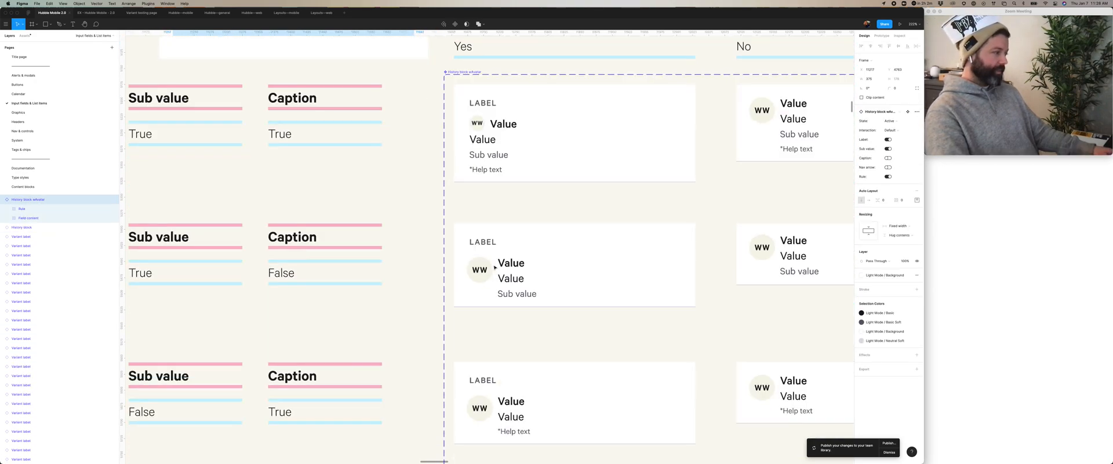
{"action": "left_click", "coordinate": [454, 137]}
{"action": "scroll", "coordinate": [455, 137], "scroll_direction": "down", "scroll_amount": 3}
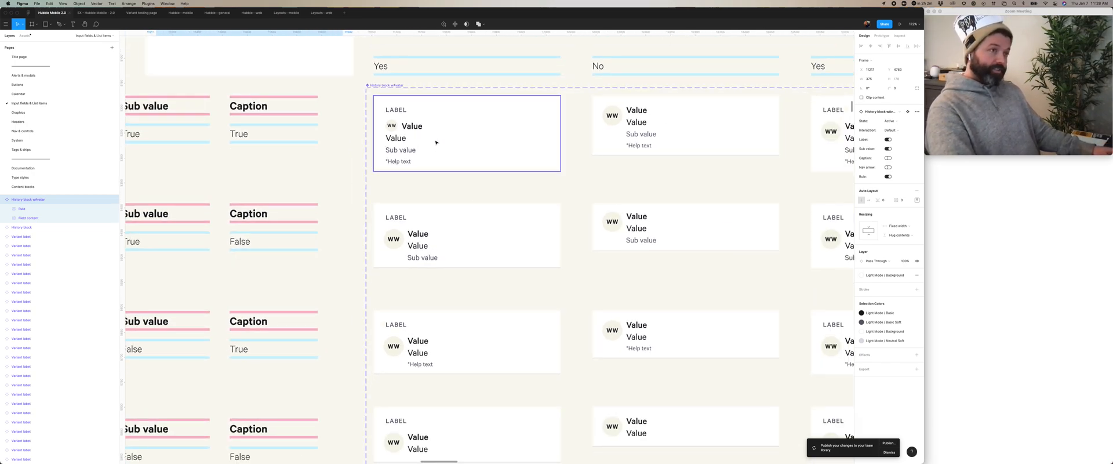
{"action": "scroll", "coordinate": [444, 137], "scroll_direction": "down", "scroll_amount": 2}
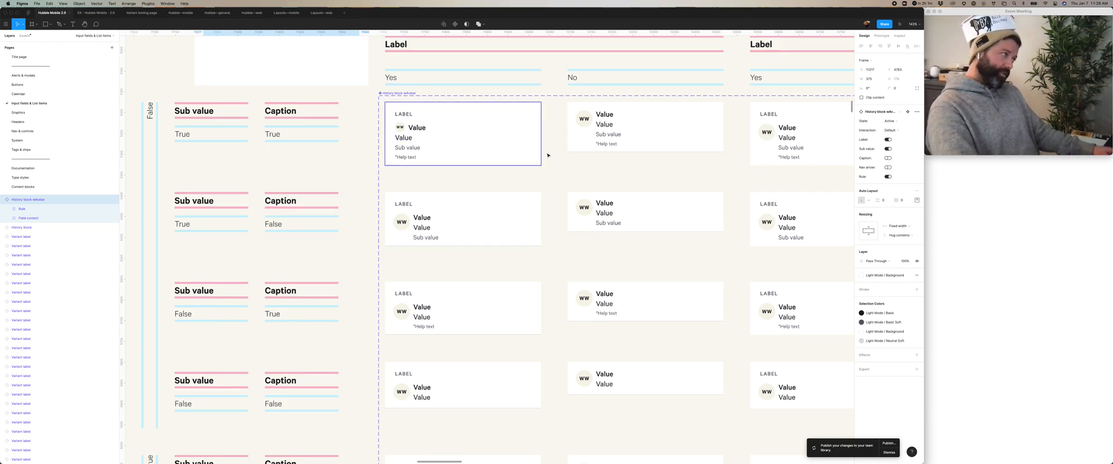
{"action": "scroll", "coordinate": [547, 155], "scroll_direction": "down", "scroll_amount": 3}
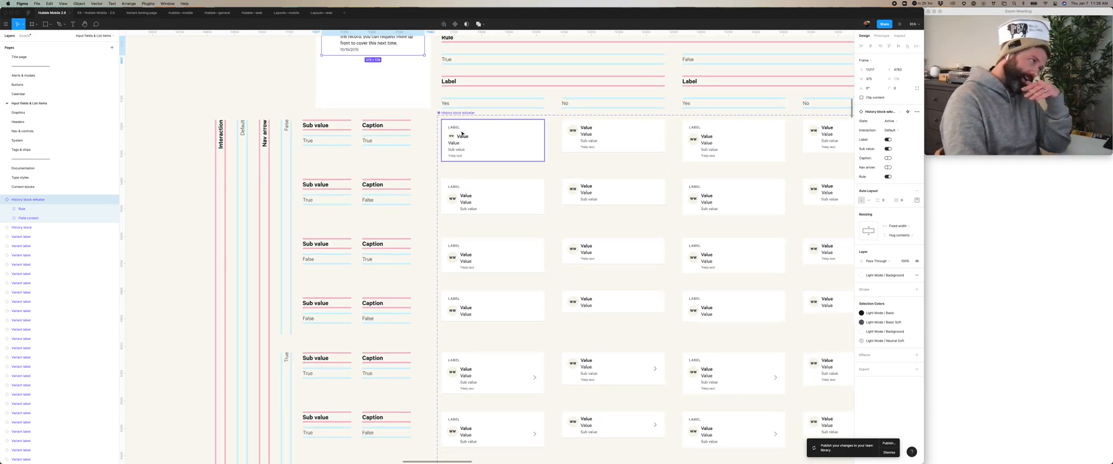
{"action": "scroll", "coordinate": [462, 134], "scroll_direction": "right", "scroll_amount": 5}
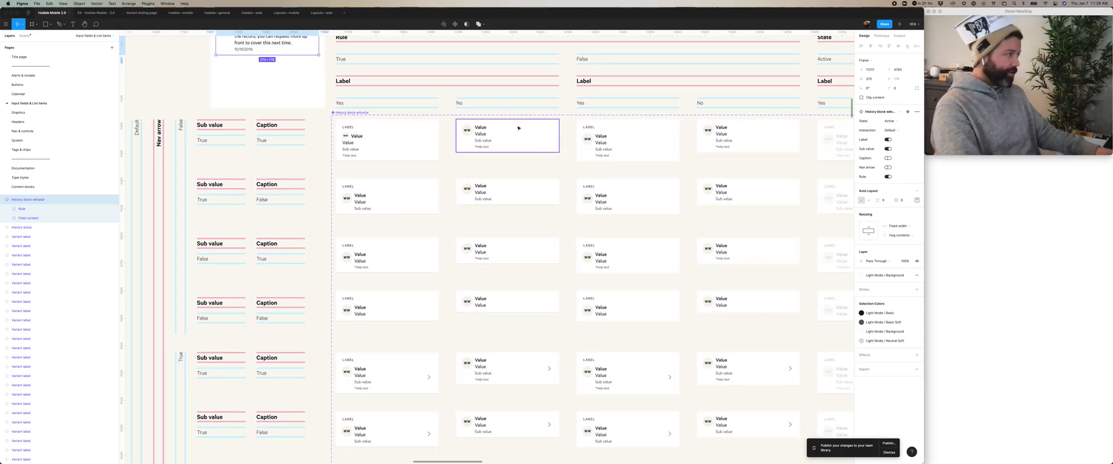
{"action": "scroll", "coordinate": [632, 149], "scroll_direction": "right", "scroll_amount": 10}
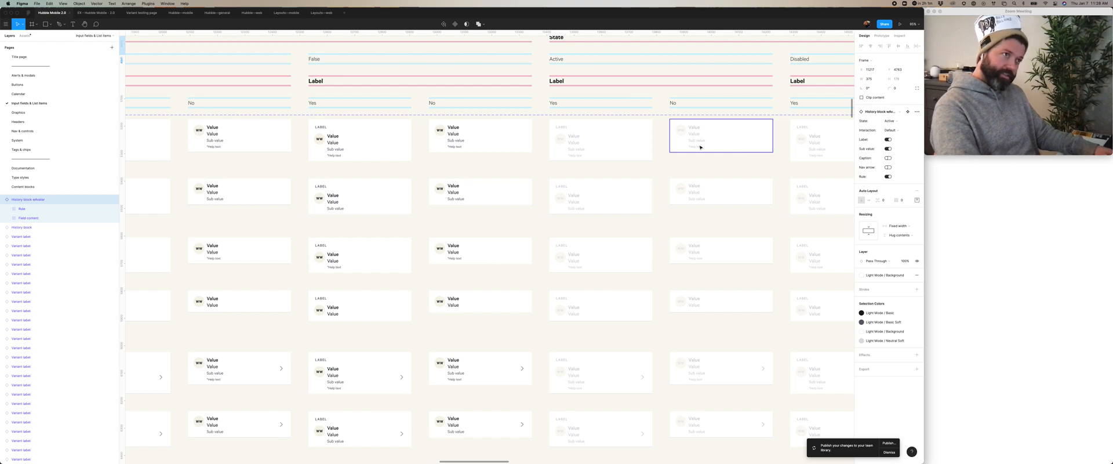
{"action": "scroll", "coordinate": [701, 147], "scroll_direction": "left", "scroll_amount": 2}
{"action": "scroll", "coordinate": [697, 149], "scroll_direction": "left", "scroll_amount": 8}
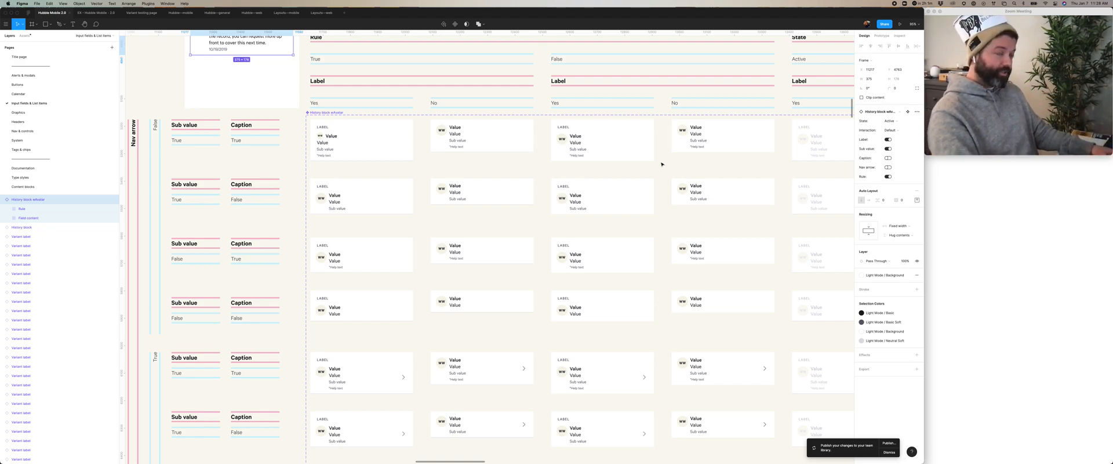
Step: Find the original History block component set without avatars and look over its variants
{"action": "scroll", "coordinate": [450, 167], "scroll_direction": "down", "scroll_amount": 10}
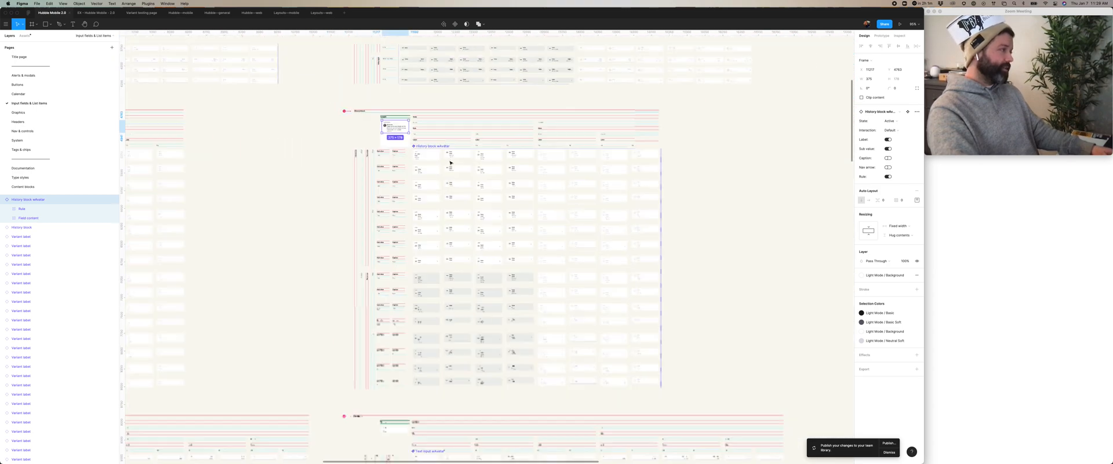
{"action": "left_click", "coordinate": [679, 156]}
{"action": "scroll", "coordinate": [680, 156], "scroll_direction": "left", "scroll_amount": 5}
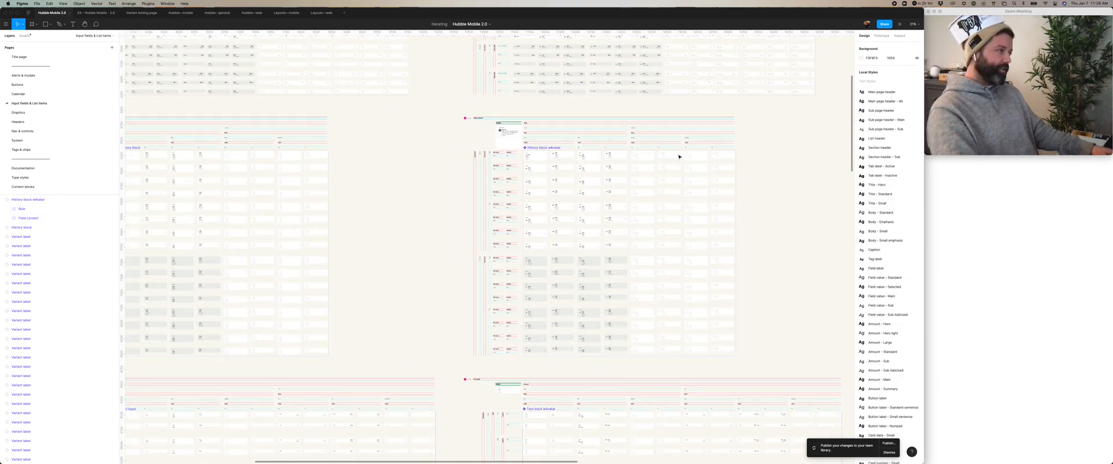
{"action": "scroll", "coordinate": [679, 157], "scroll_direction": "left", "scroll_amount": 2}
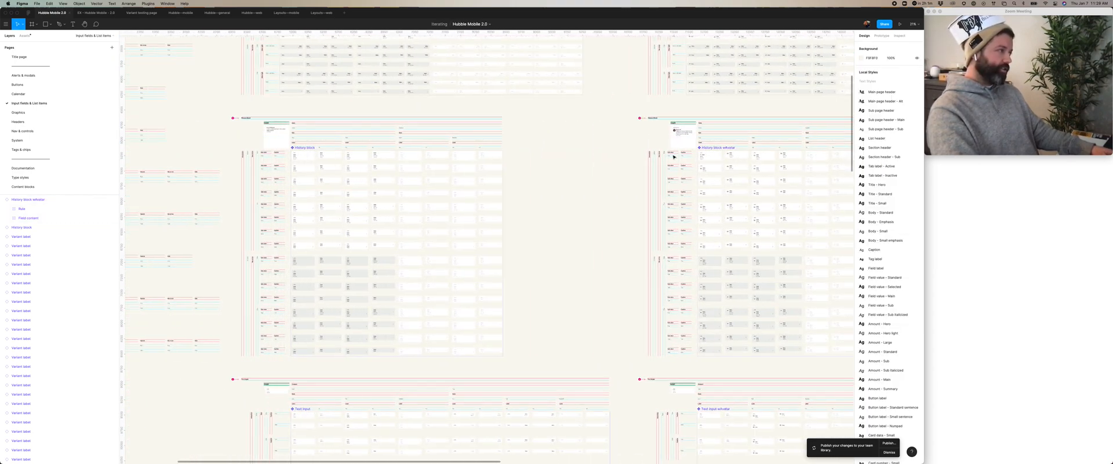
{"action": "scroll", "coordinate": [295, 150], "scroll_direction": "up", "scroll_amount": 5}
{"action": "left_click", "coordinate": [298, 150]}
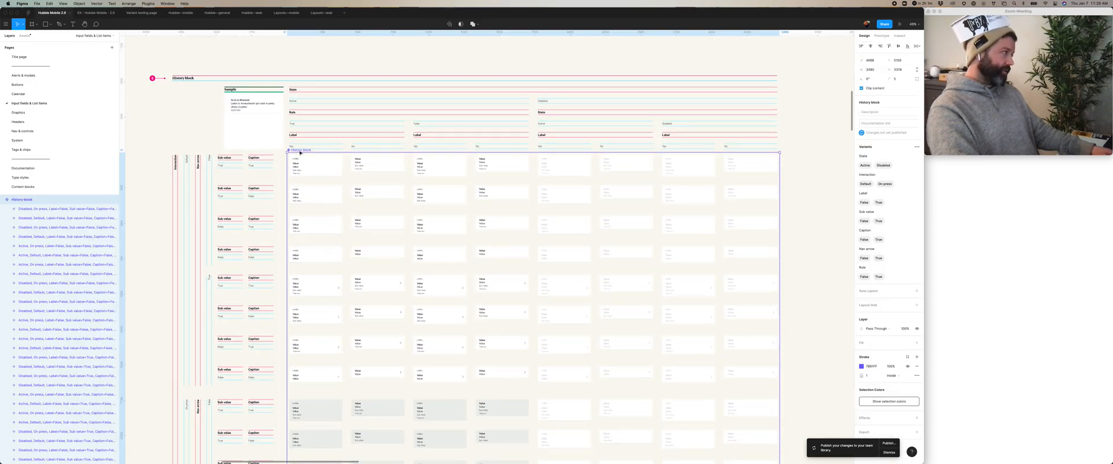
{"action": "key", "text": "Escape"}
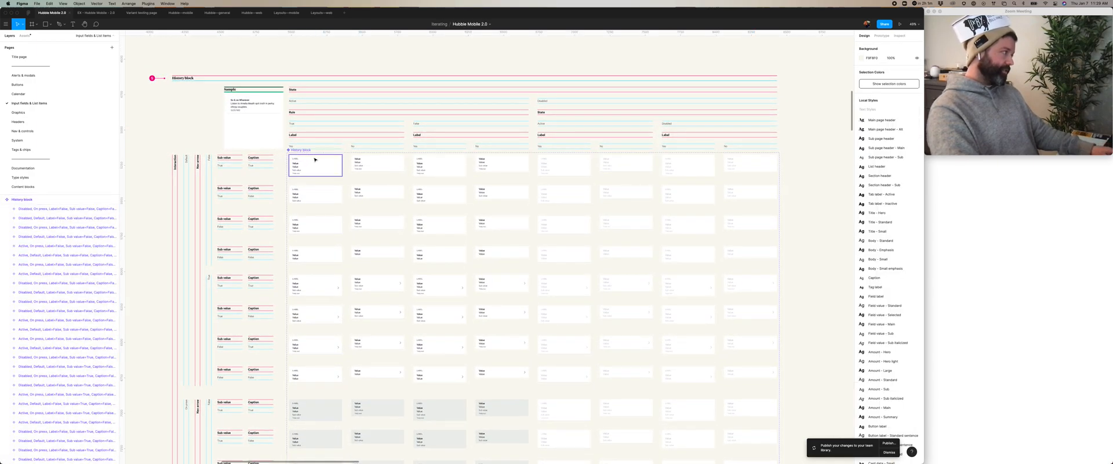
Step: Duplicate the entire History block component set and place the copy beyond the avatar History block set, level with the original
{"action": "scroll", "coordinate": [313, 156], "scroll_direction": "up", "scroll_amount": 3}
{"action": "left_click", "coordinate": [320, 151]}
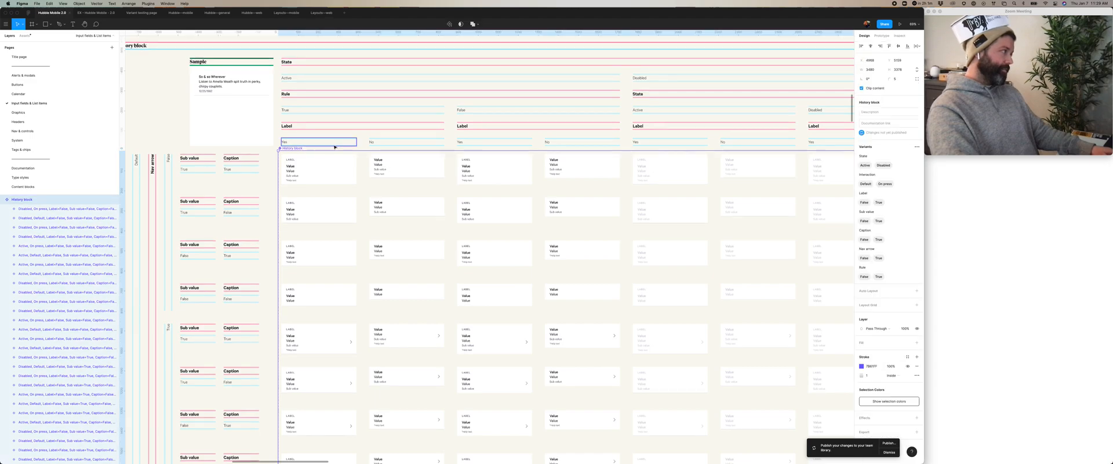
{"action": "scroll", "coordinate": [321, 151], "scroll_direction": "down", "scroll_amount": 3}
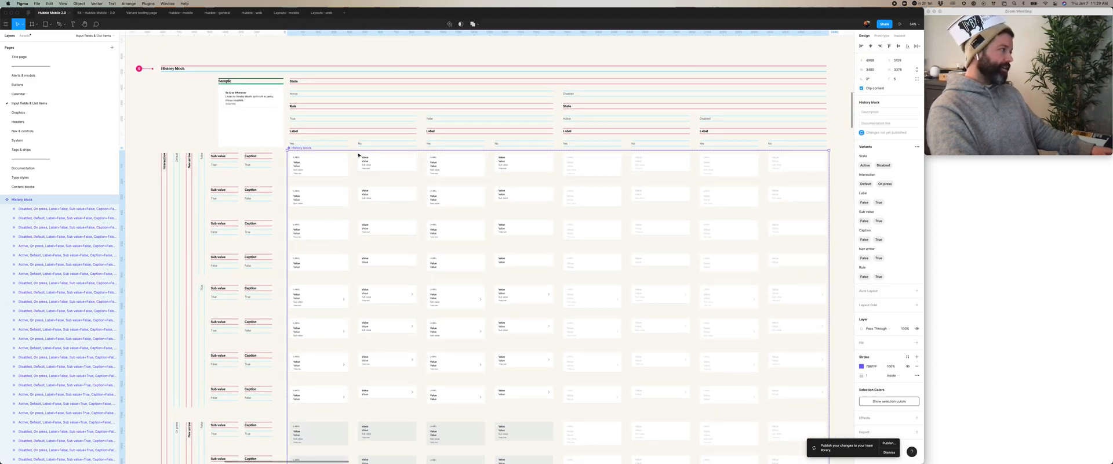
{"action": "scroll", "coordinate": [355, 152], "scroll_direction": "down", "scroll_amount": 5}
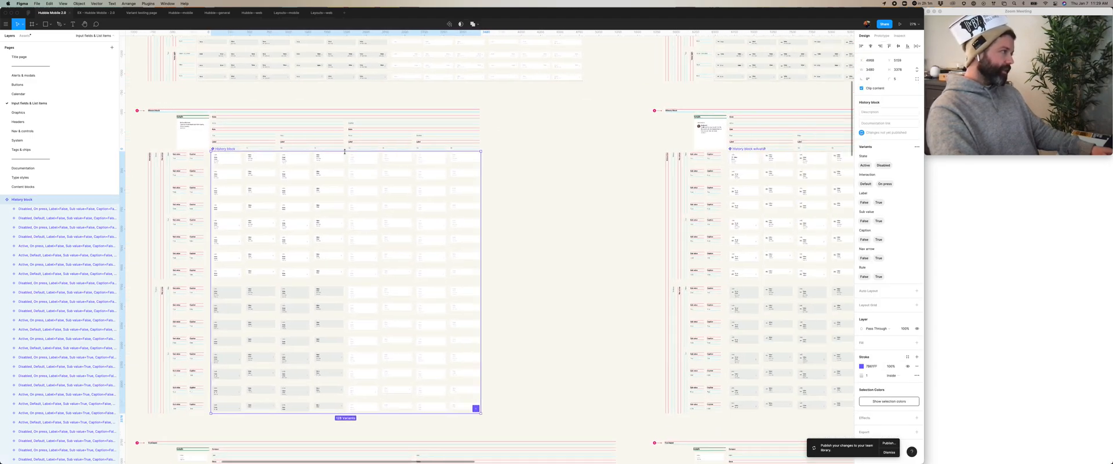
{"action": "scroll", "coordinate": [267, 150], "scroll_direction": "down", "scroll_amount": 3}
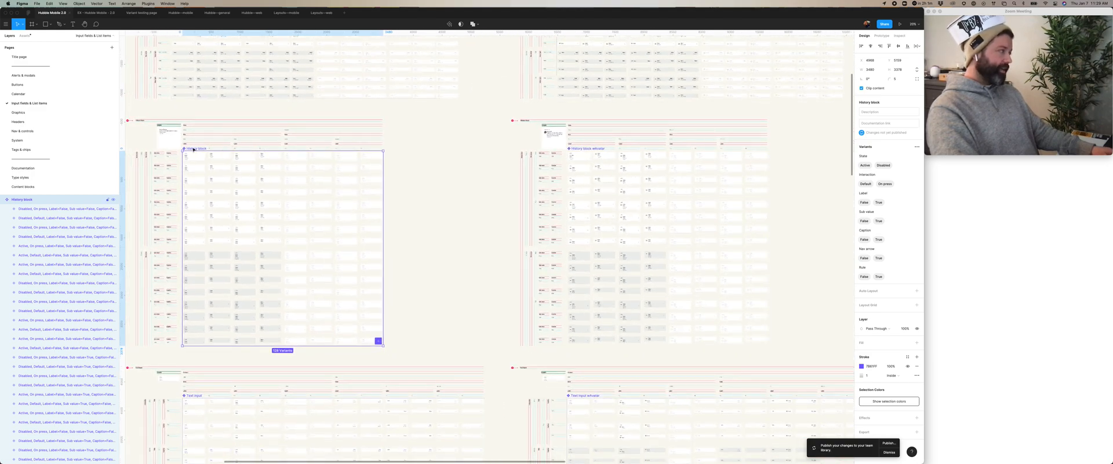
{"action": "key", "text": "super+d"}
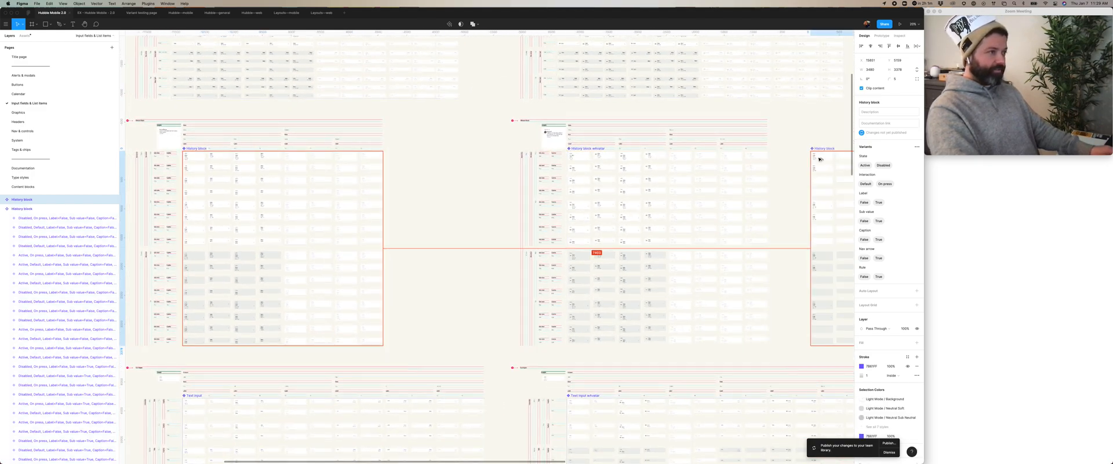
{"action": "scroll", "coordinate": [800, 169], "scroll_direction": "right", "scroll_amount": 5}
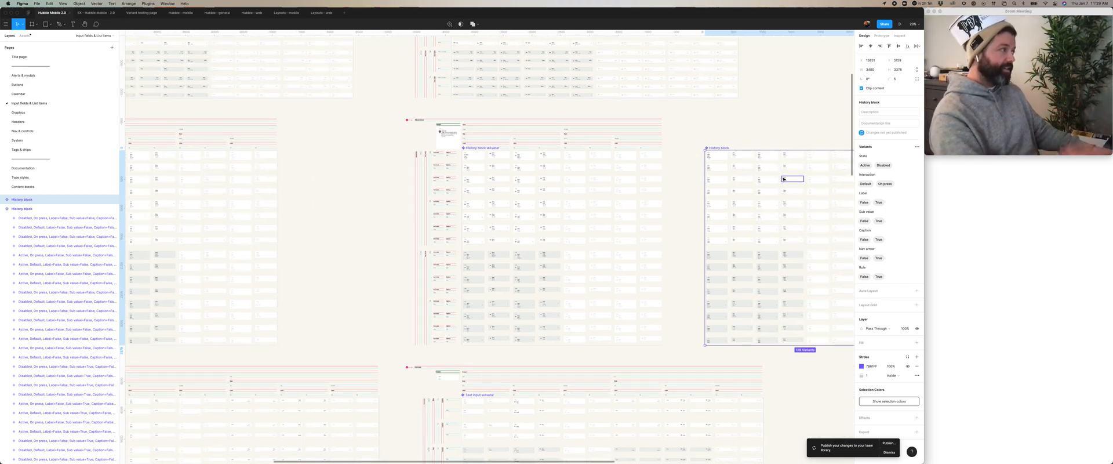
Step: Compare the variants of the avatar History block set with those of the duplicated plain History block set
{"action": "scroll", "coordinate": [489, 154], "scroll_direction": "up", "scroll_amount": 5}
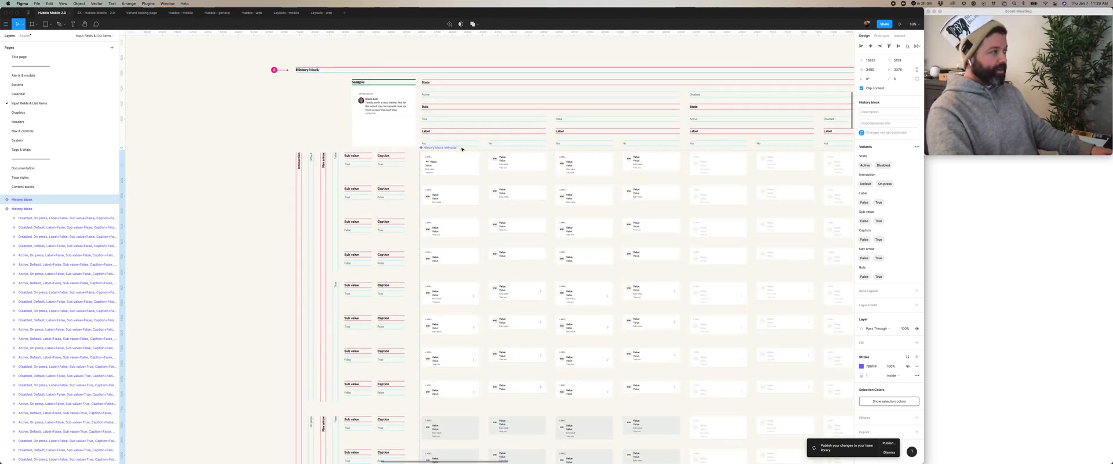
{"action": "scroll", "coordinate": [548, 157], "scroll_direction": "right", "scroll_amount": 6}
{"action": "scroll", "coordinate": [549, 158], "scroll_direction": "down", "scroll_amount": 2}
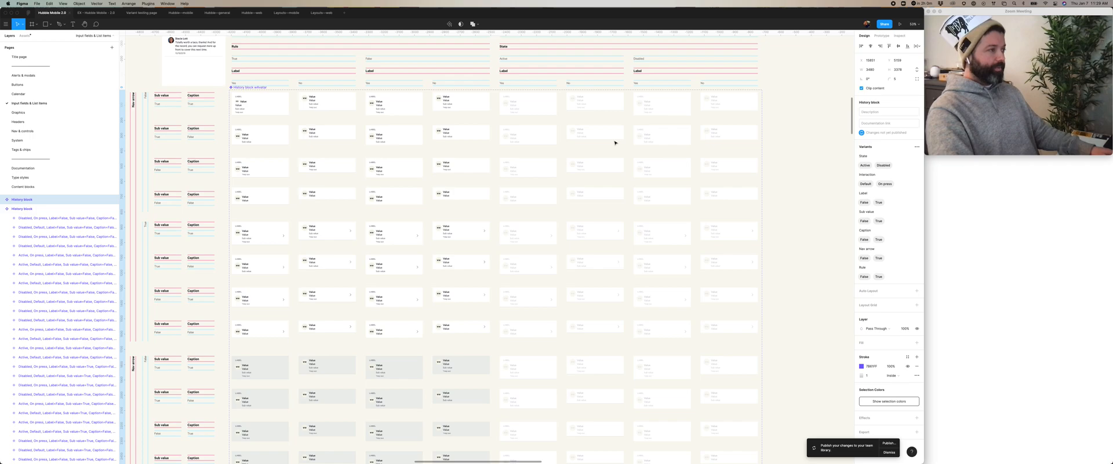
{"action": "scroll", "coordinate": [722, 147], "scroll_direction": "down", "scroll_amount": 3}
{"action": "scroll", "coordinate": [678, 146], "scroll_direction": "right", "scroll_amount": 6}
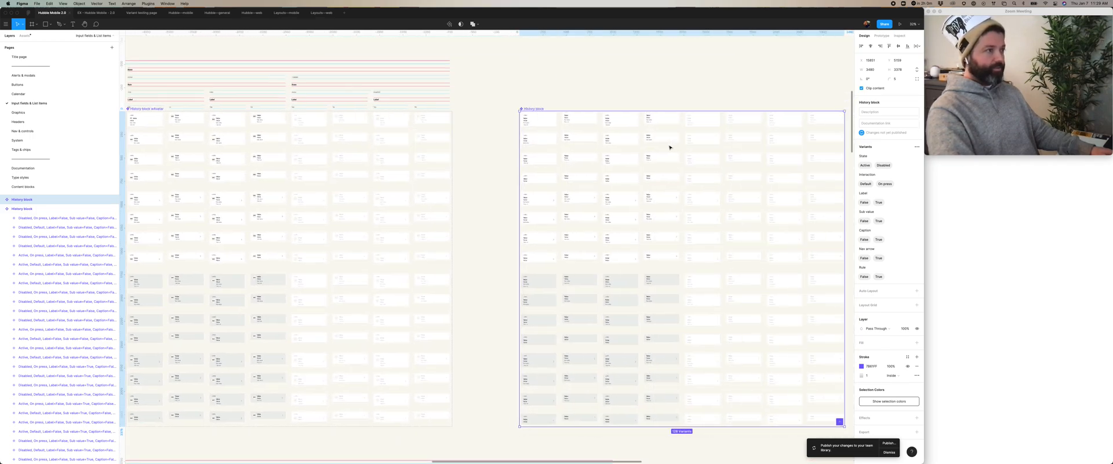
{"action": "scroll", "coordinate": [624, 133], "scroll_direction": "up", "scroll_amount": 2}
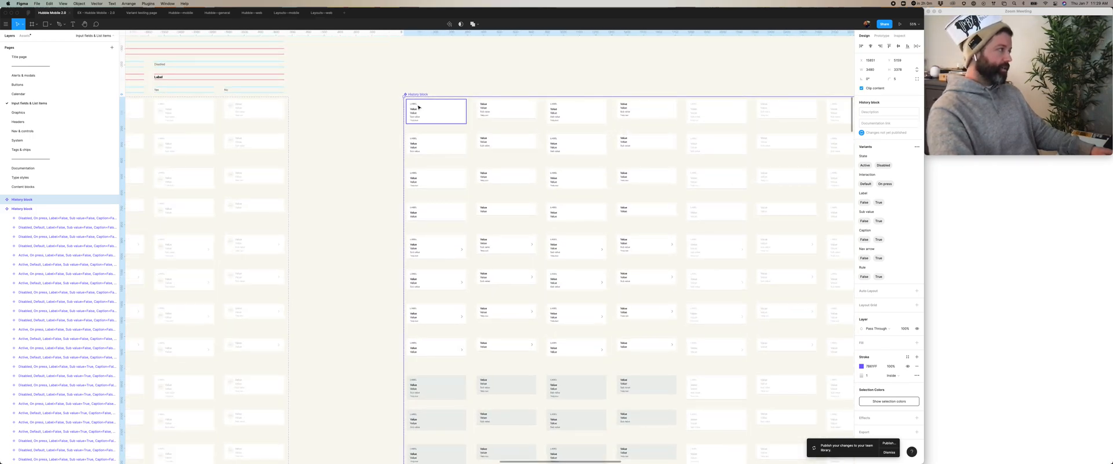
{"action": "scroll", "coordinate": [426, 111], "scroll_direction": "up", "scroll_amount": 3}
{"action": "scroll", "coordinate": [426, 112], "scroll_direction": "up", "scroll_amount": 5}
{"action": "left_click", "coordinate": [447, 111]}
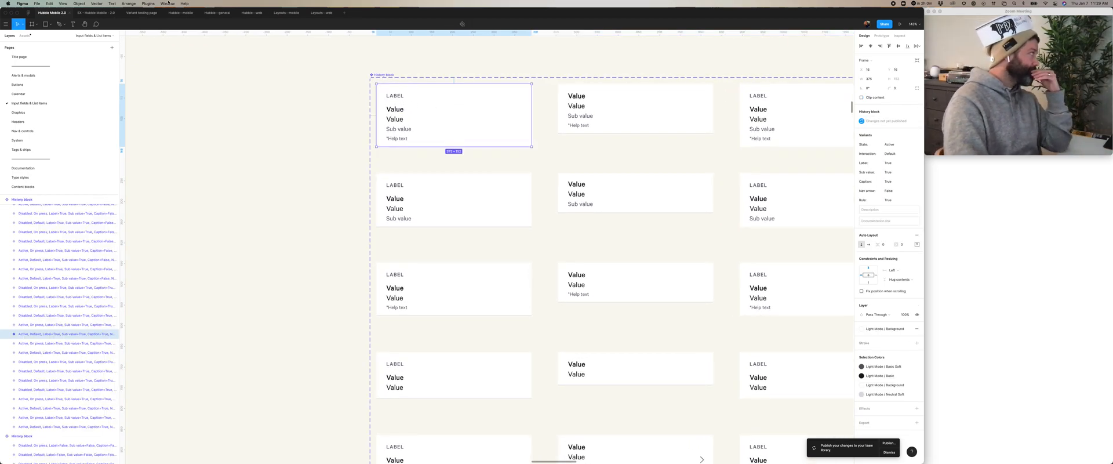
{"action": "left_click", "coordinate": [148, 3]}
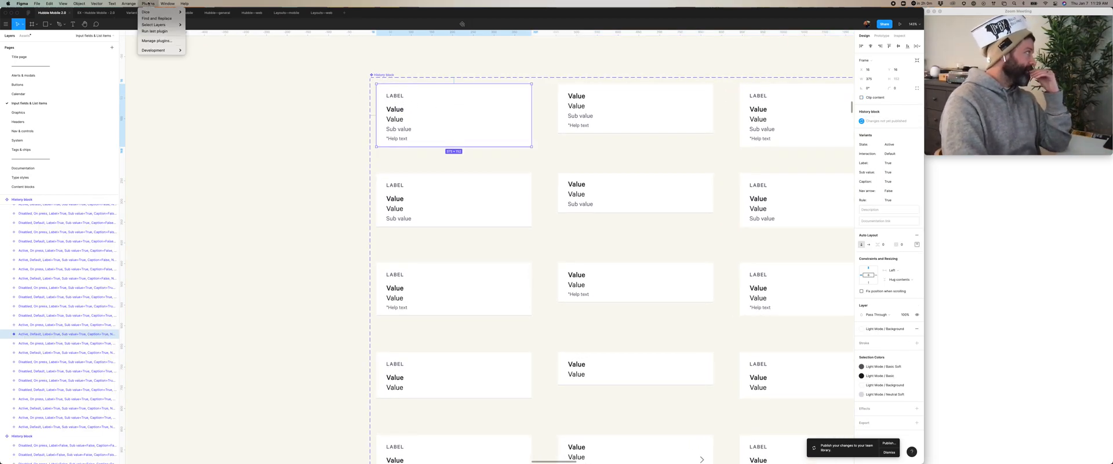
{"action": "left_click", "coordinate": [155, 31]}
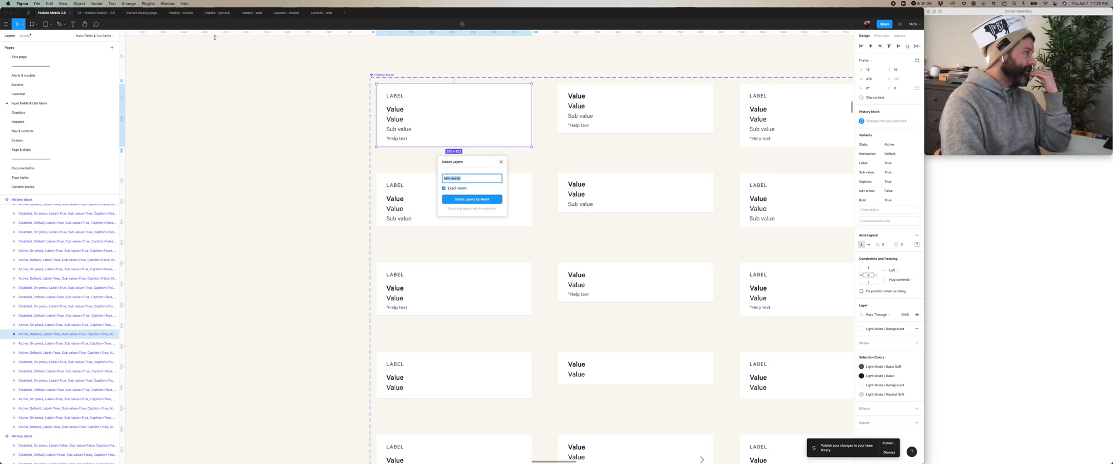
{"action": "left_click", "coordinate": [501, 162]}
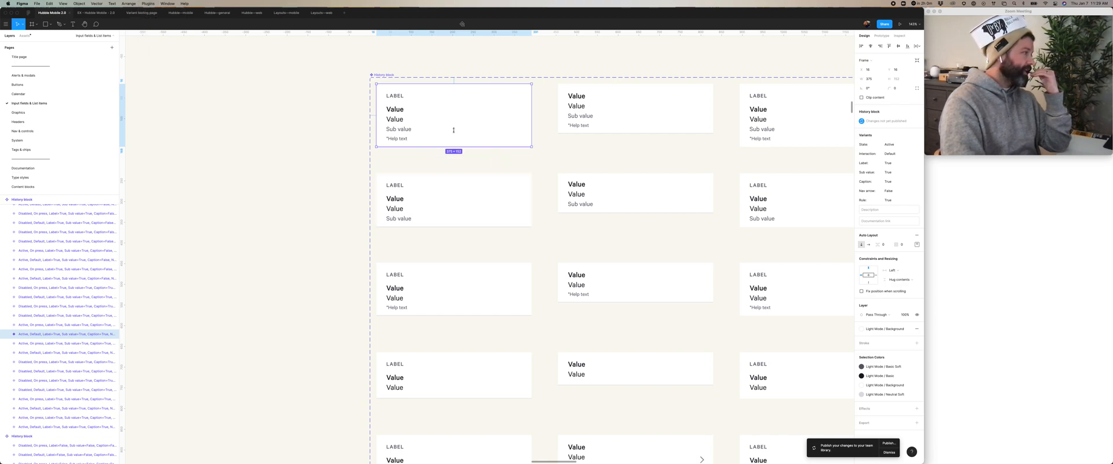
{"action": "left_click", "coordinate": [144, 4]}
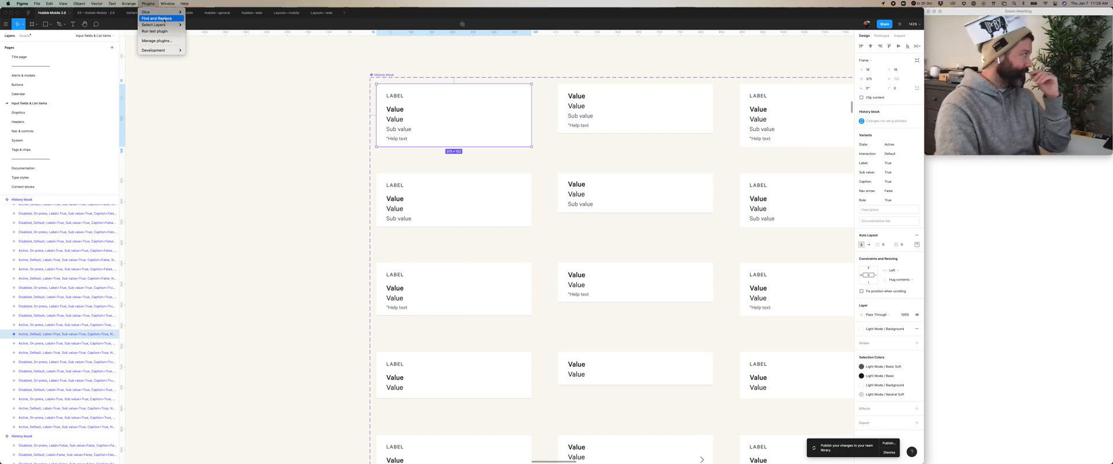
{"action": "mouse_move", "coordinate": [164, 27]}
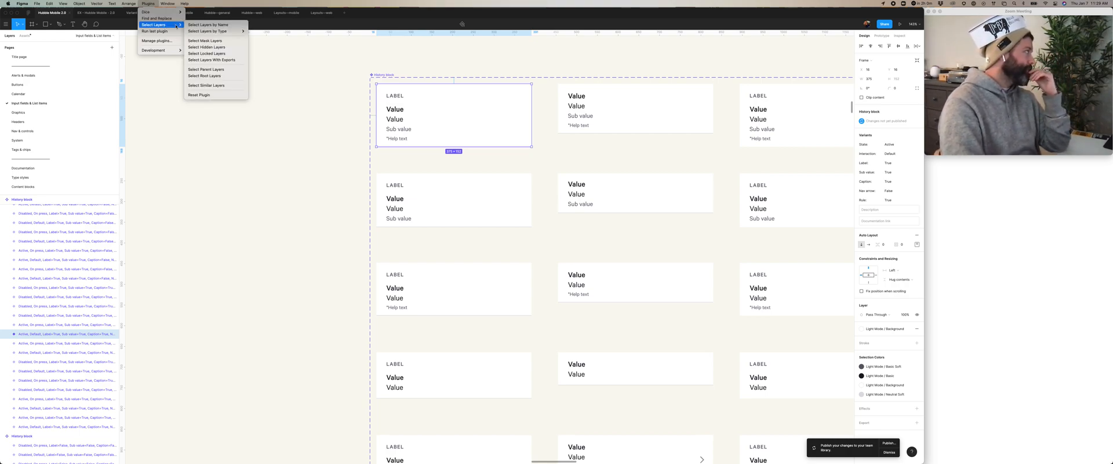
{"action": "left_click", "coordinate": [214, 25]}
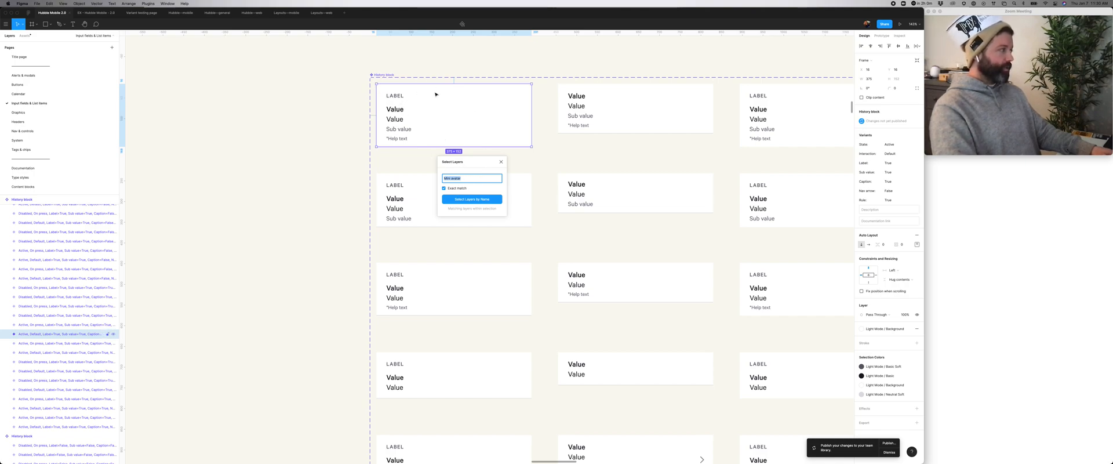
{"action": "left_click", "coordinate": [501, 161]}
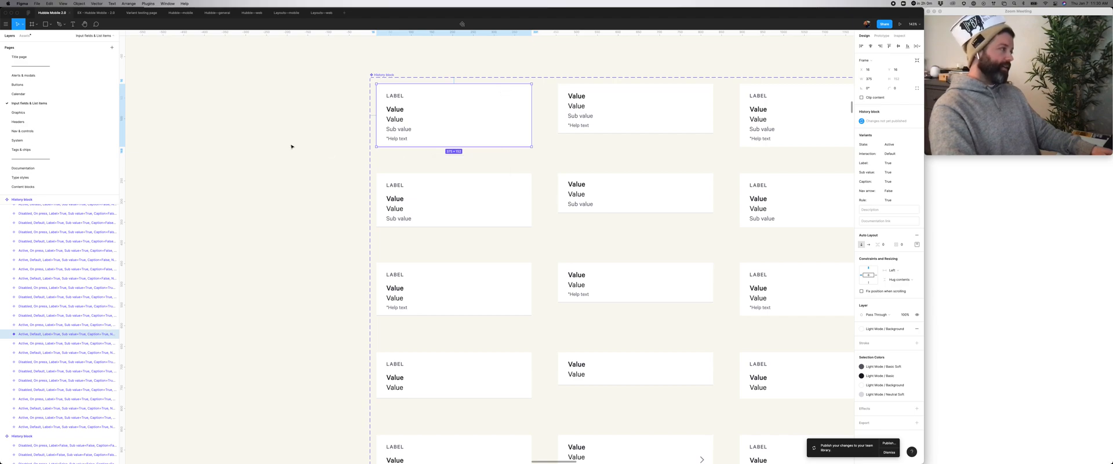
Step: Across all variants of the copied History block set, select the layers exactly named Mini avatar and make them visible
{"action": "left_click", "coordinate": [291, 146]}
{"action": "scroll", "coordinate": [308, 140], "scroll_direction": "down", "scroll_amount": 10}
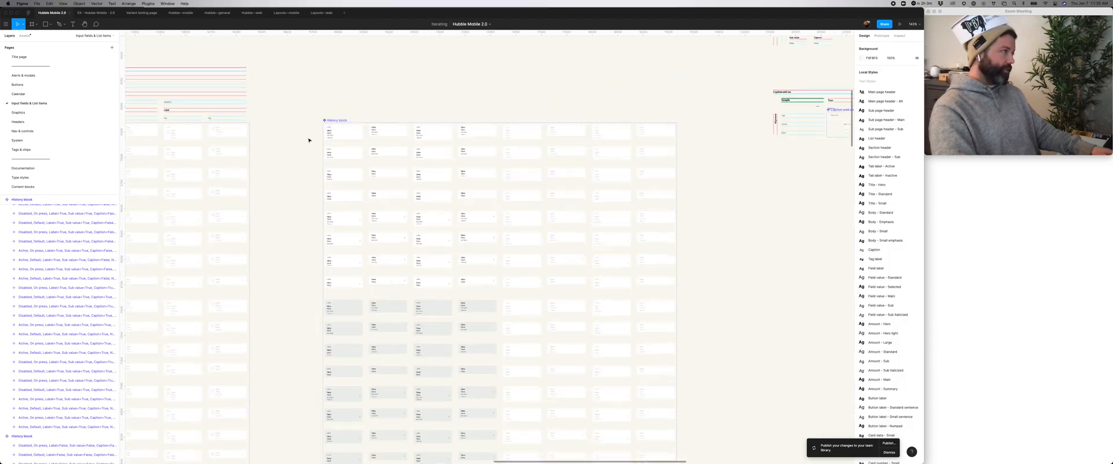
{"action": "left_click_drag", "start_coordinate": [603, 128], "coordinate": [332, 381]}
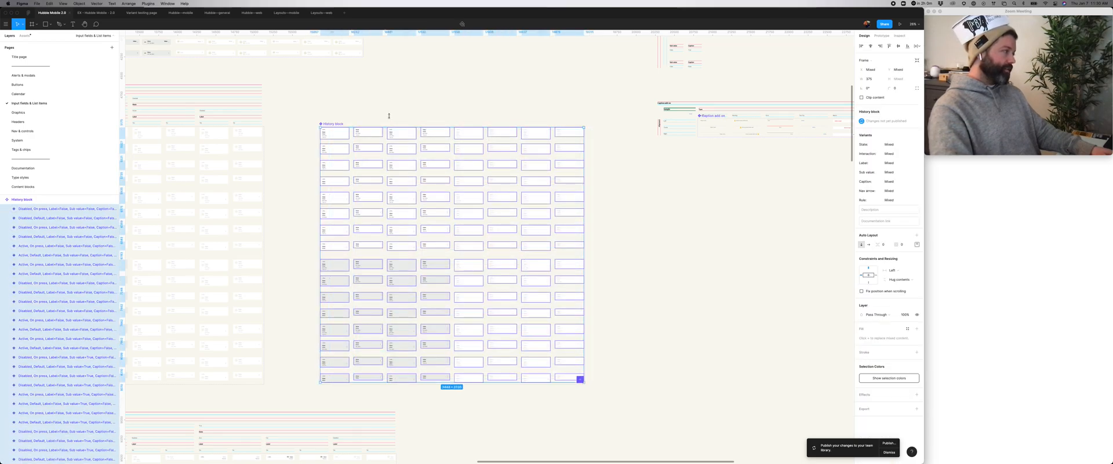
{"action": "scroll", "coordinate": [328, 132], "scroll_direction": "up", "scroll_amount": 5}
{"action": "scroll", "coordinate": [330, 116], "scroll_direction": "up", "scroll_amount": 5}
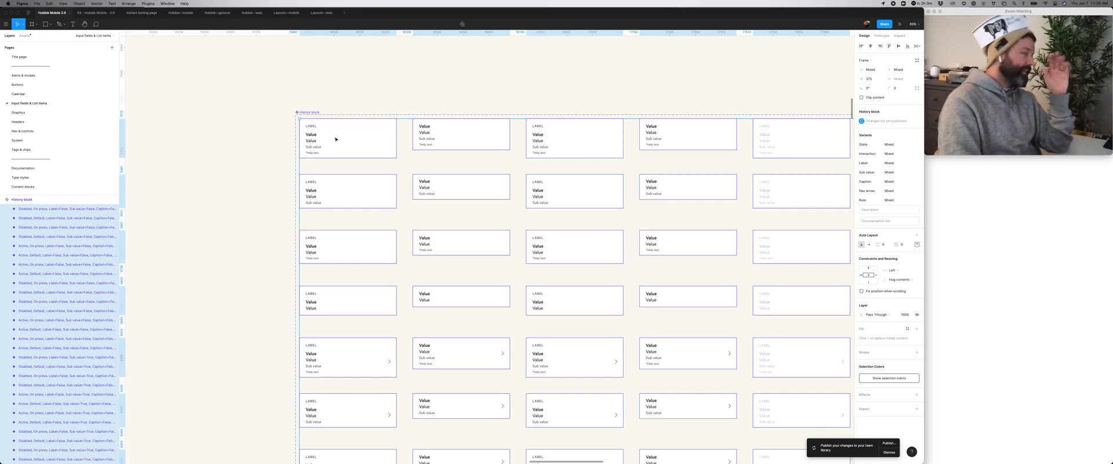
{"action": "left_click", "coordinate": [148, 3]}
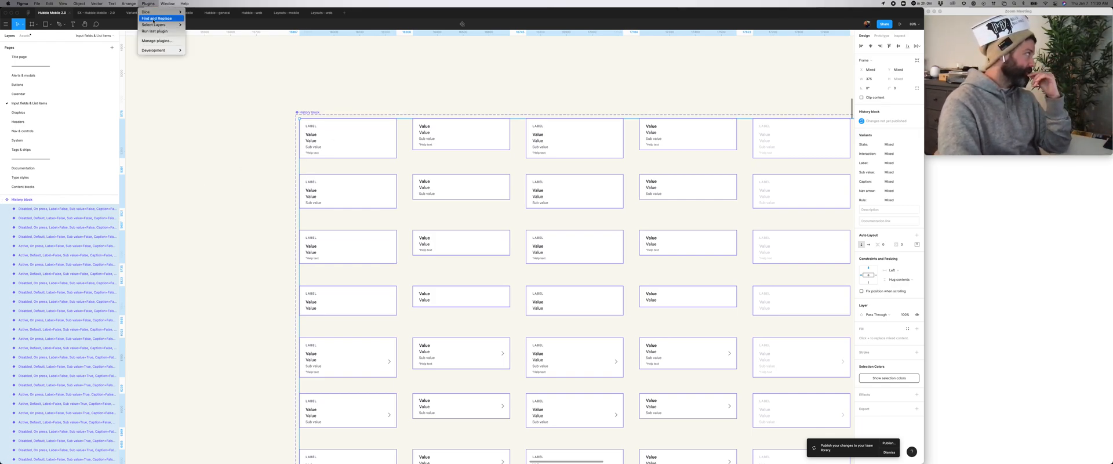
{"action": "left_click", "coordinate": [155, 31]}
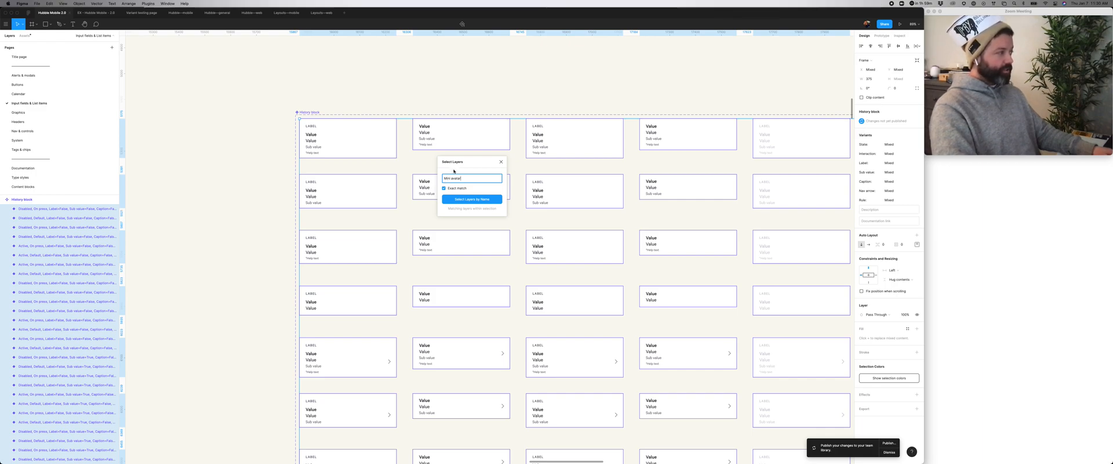
{"action": "left_click", "coordinate": [483, 200]}
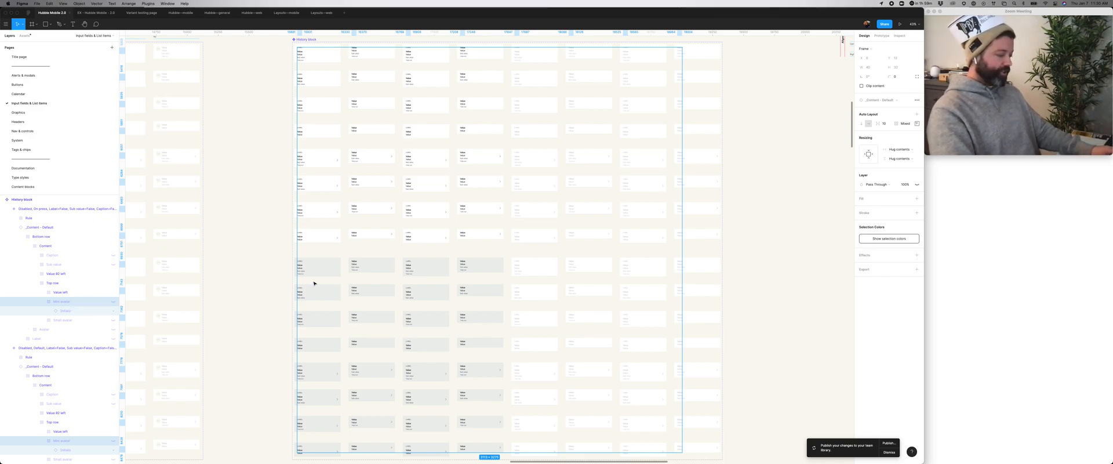
{"action": "key", "text": "super+shift+h"}
{"action": "scroll", "coordinate": [304, 50], "scroll_direction": "up", "scroll_amount": 15}
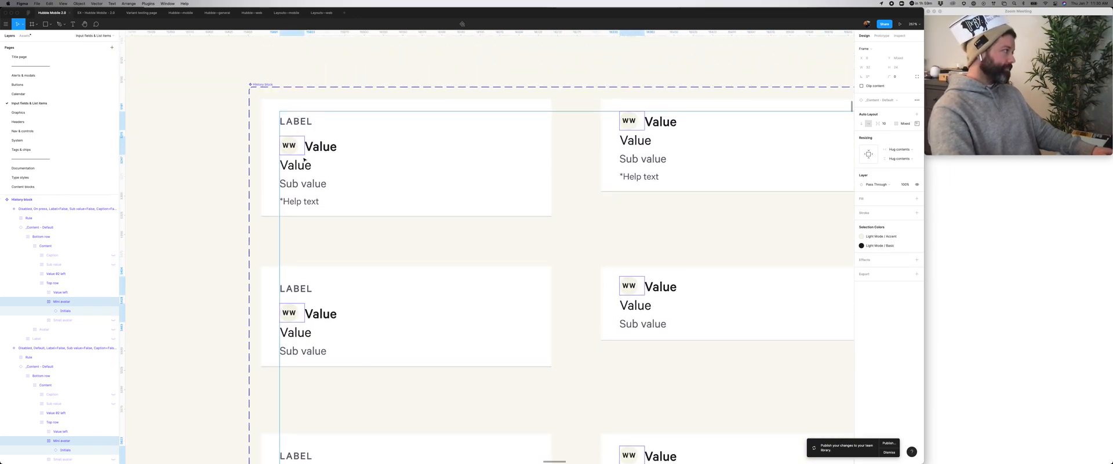
Step: Set the right padding of all selected Mini avatar frames to 4
{"action": "key", "text": "alt"}
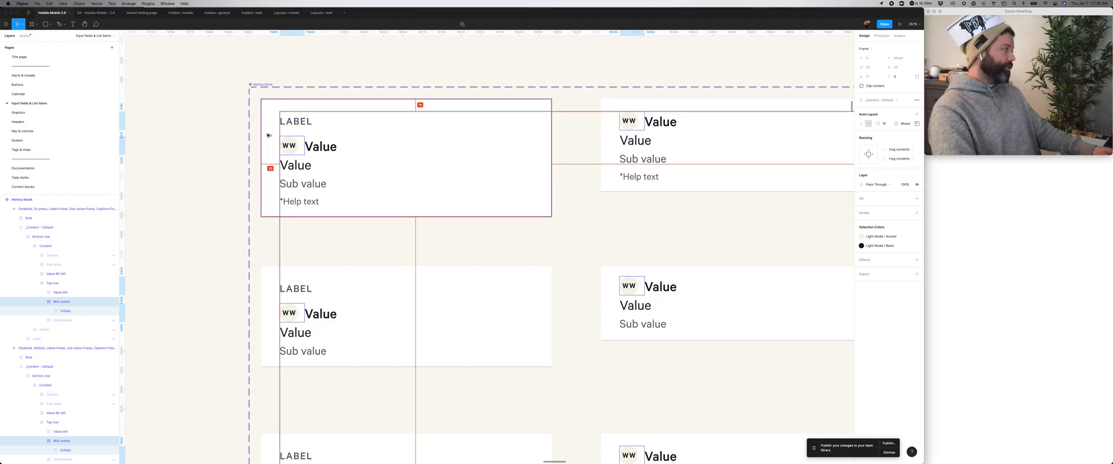
{"action": "scroll", "coordinate": [270, 142], "scroll_direction": "right", "scroll_amount": 1}
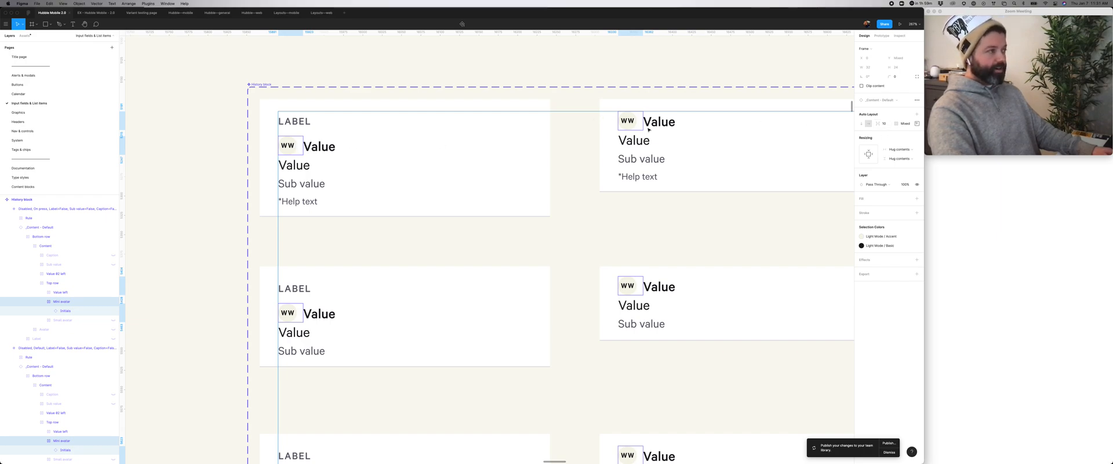
{"action": "left_click", "coordinate": [917, 123]}
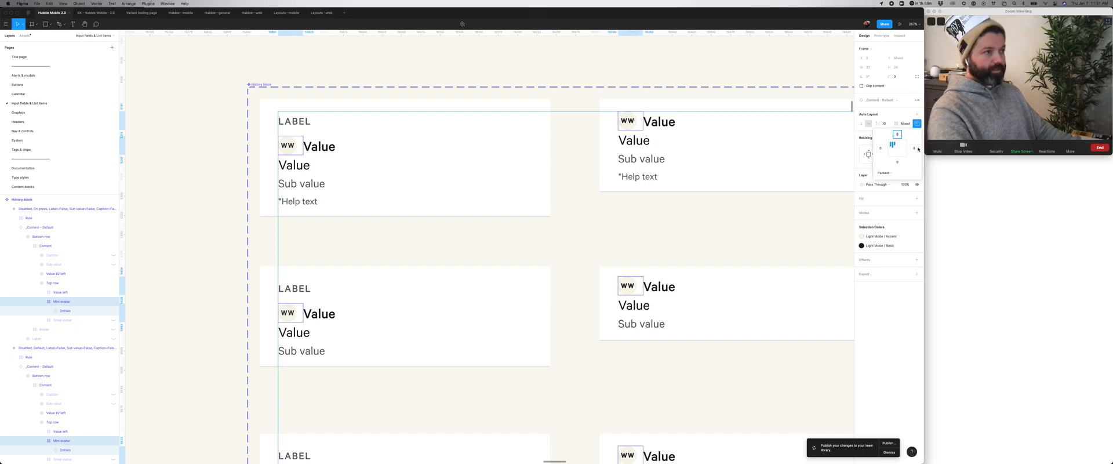
{"action": "left_click", "coordinate": [915, 149]}
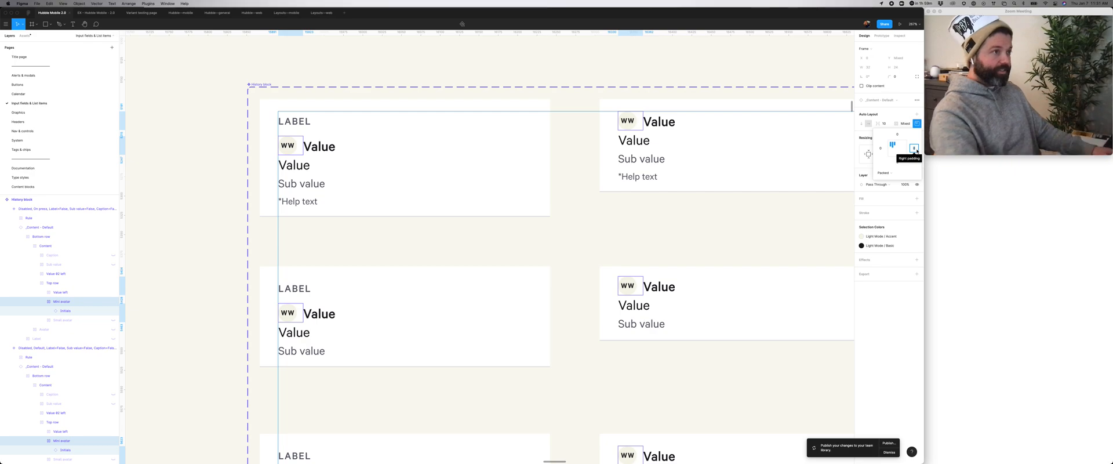
{"action": "type", "text": "4"}
{"action": "key", "text": "Return"}
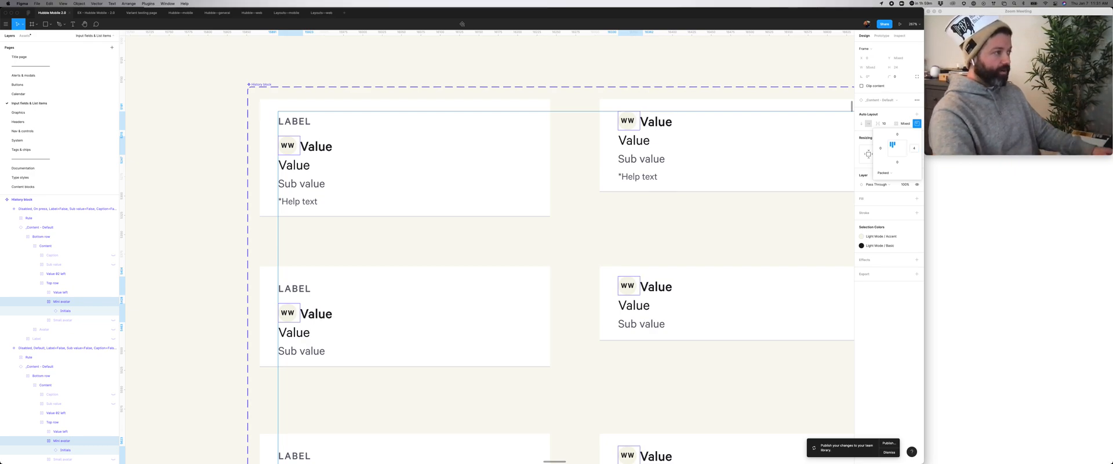
Step: Examine the mini avatar's placement beside the value across all active, disabled and on-press variants of the copied set
{"action": "scroll", "coordinate": [583, 229], "scroll_direction": "down", "scroll_amount": 2}
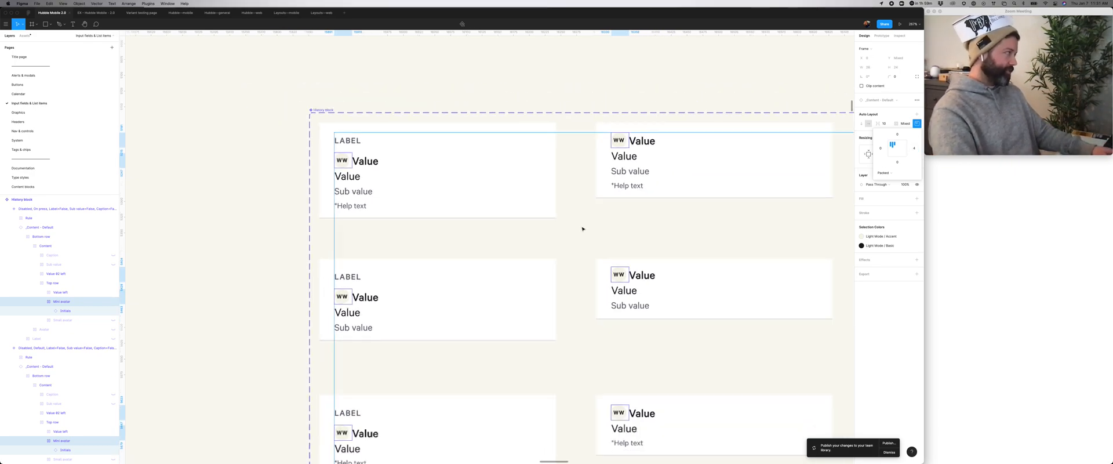
{"action": "scroll", "coordinate": [583, 228], "scroll_direction": "down", "scroll_amount": 3}
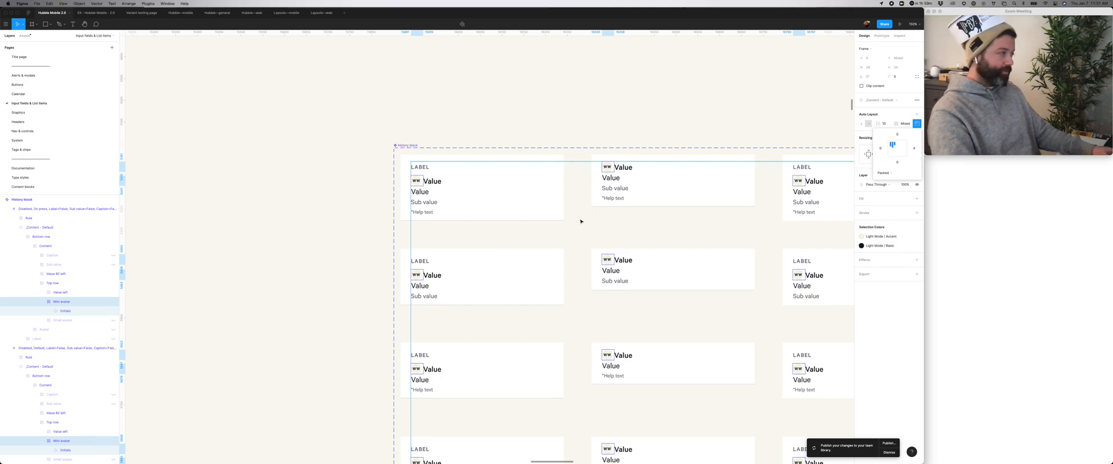
{"action": "scroll", "coordinate": [581, 221], "scroll_direction": "down", "scroll_amount": 3}
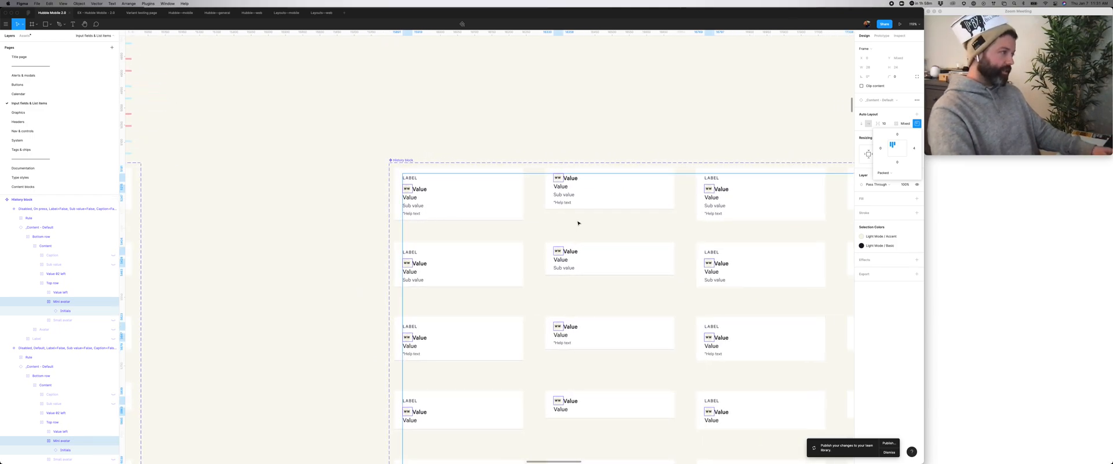
{"action": "scroll", "coordinate": [558, 222], "scroll_direction": "down", "scroll_amount": 3}
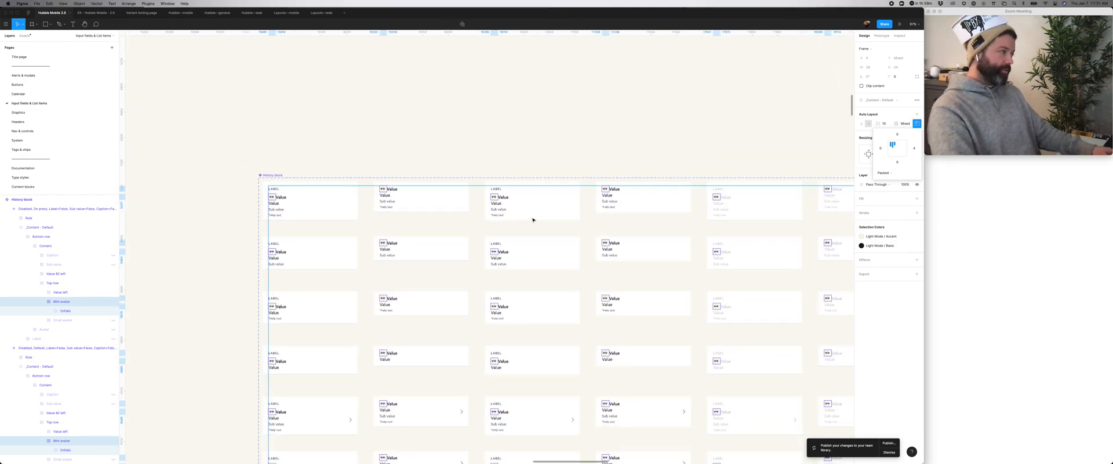
{"action": "scroll", "coordinate": [533, 220], "scroll_direction": "down", "scroll_amount": 4}
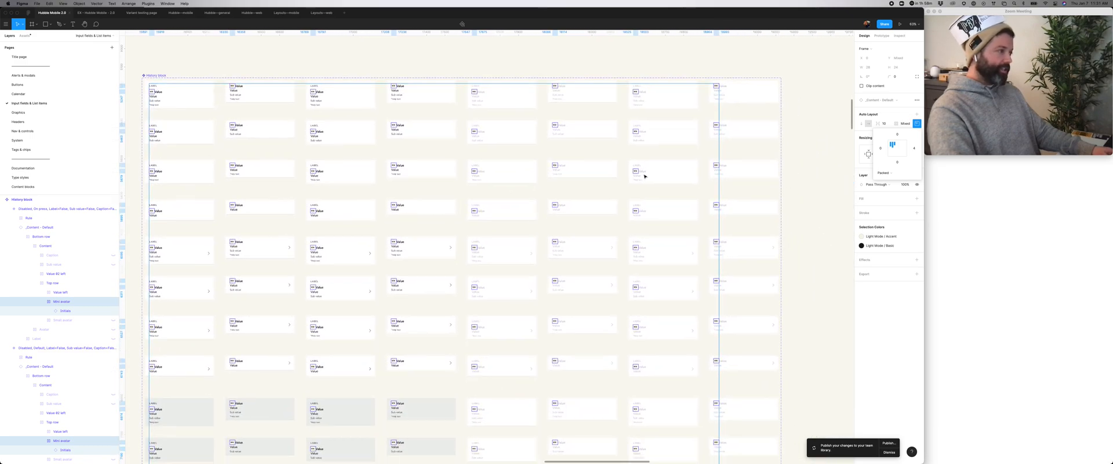
{"action": "scroll", "coordinate": [685, 160], "scroll_direction": "left", "scroll_amount": 2}
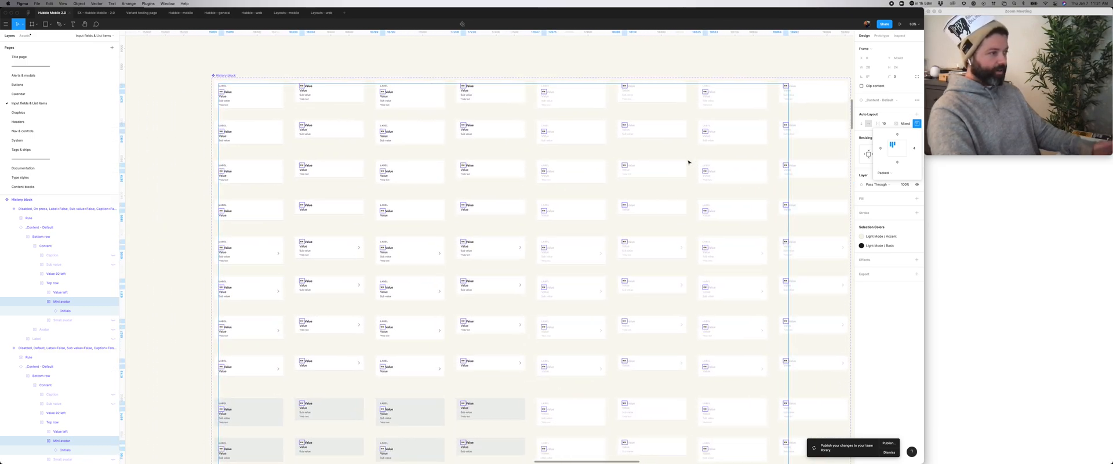
{"action": "scroll", "coordinate": [753, 164], "scroll_direction": "down", "scroll_amount": 10}
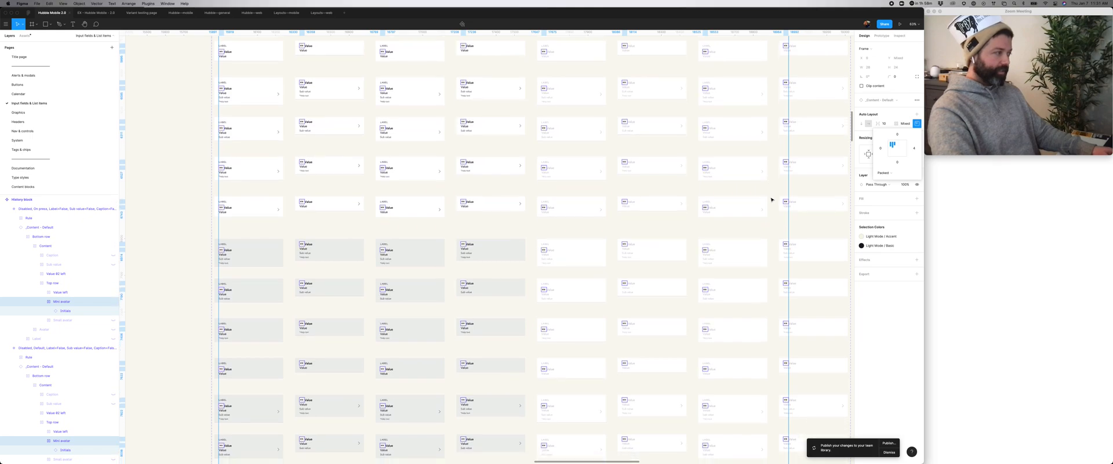
{"action": "scroll", "coordinate": [695, 200], "scroll_direction": "down", "scroll_amount": 2}
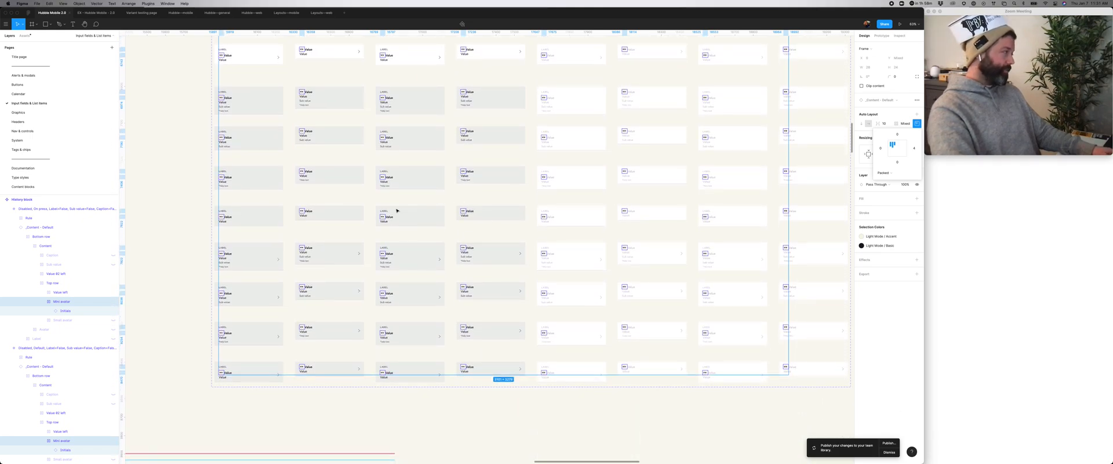
{"action": "scroll", "coordinate": [397, 210], "scroll_direction": "up", "scroll_amount": 15}
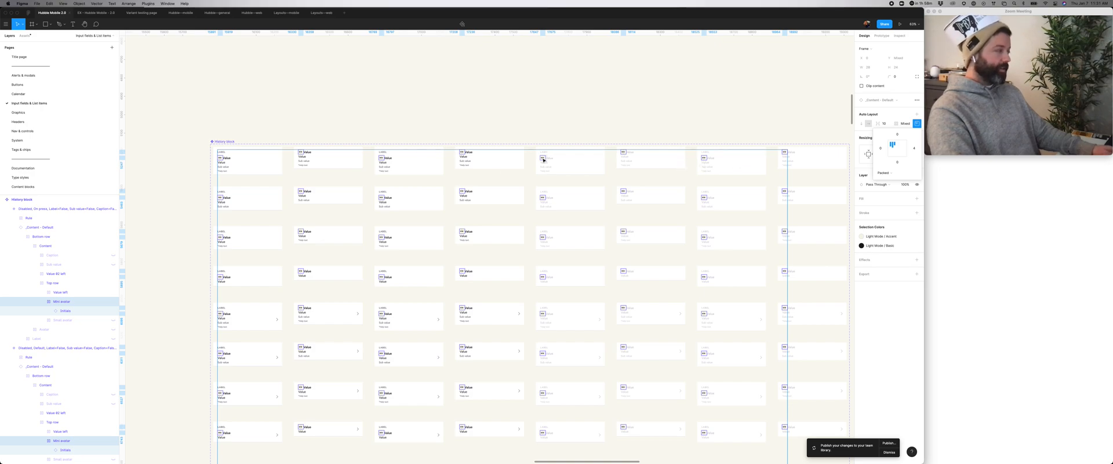
Step: Rename the copied History block component set to "History block w/MiniAvatar"
{"action": "left_click", "coordinate": [335, 128]}
{"action": "left_click", "coordinate": [222, 142]}
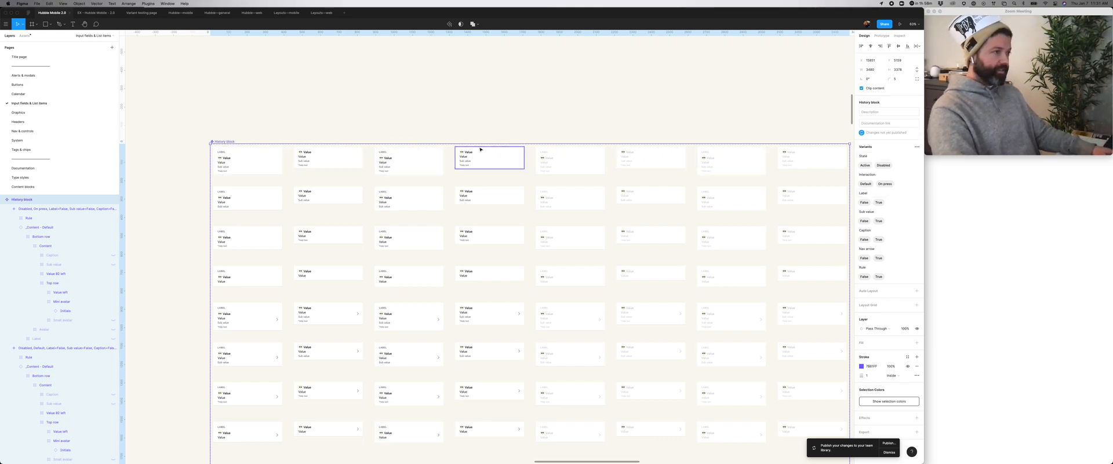
{"action": "scroll", "coordinate": [480, 150], "scroll_direction": "down", "scroll_amount": 5}
{"action": "scroll", "coordinate": [510, 162], "scroll_direction": "left", "scroll_amount": 5}
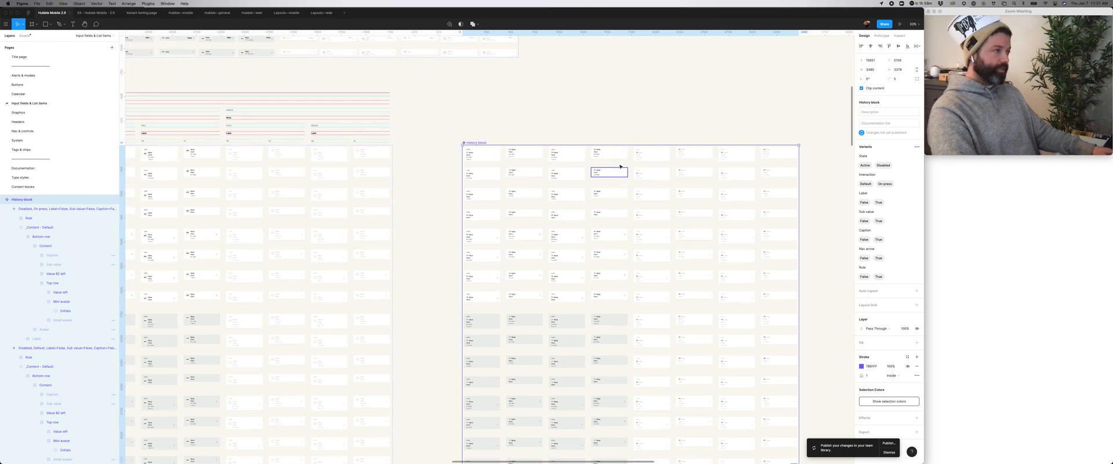
{"action": "scroll", "coordinate": [574, 160], "scroll_direction": "down", "scroll_amount": 5}
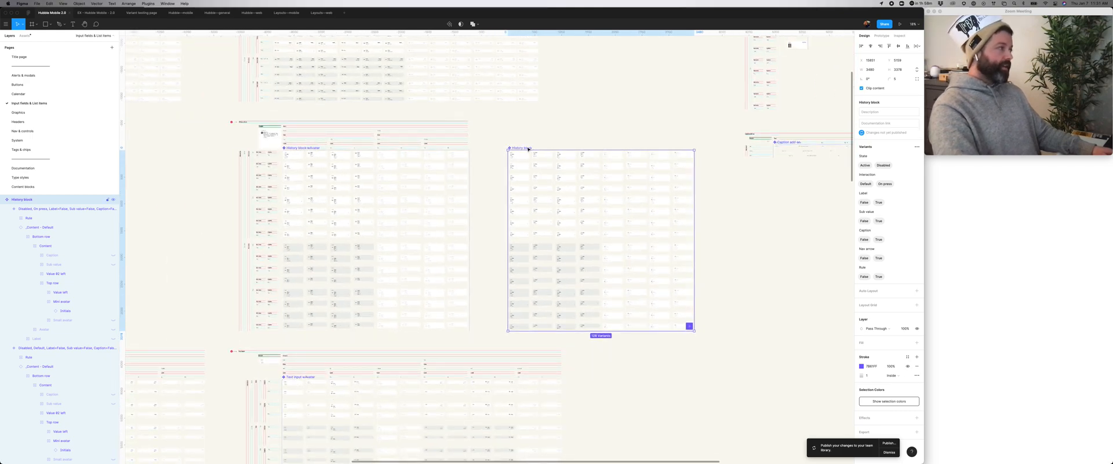
{"action": "key", "text": "super+r"}
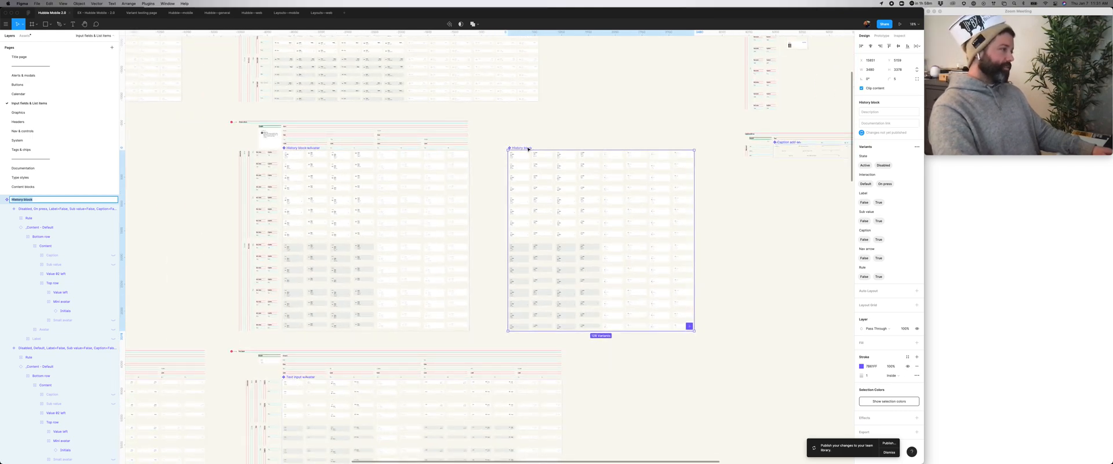
{"action": "type", "text": "w"}
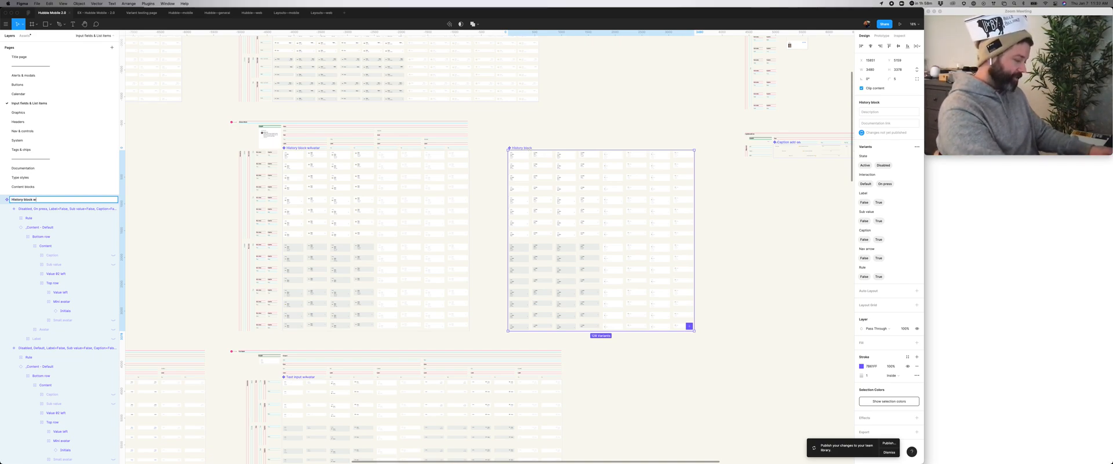
{"action": "type", "text": "MiniAvtar"}
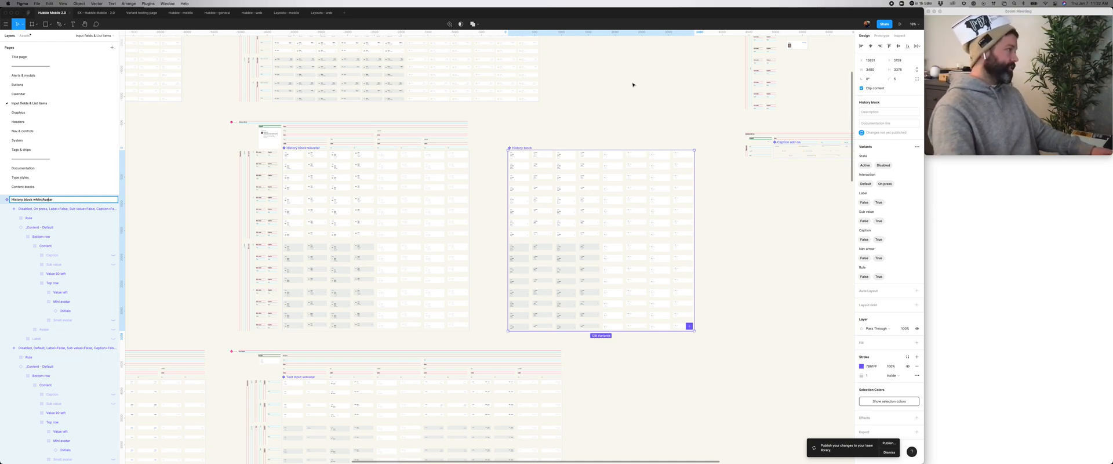
{"action": "key", "text": "Return"}
Step: Move the History block w/MiniAvatar set down into the empty canvas area to the right of the Text input w/Avatar set
{"action": "scroll", "coordinate": [298, 164], "scroll_direction": "up", "scroll_amount": 5}
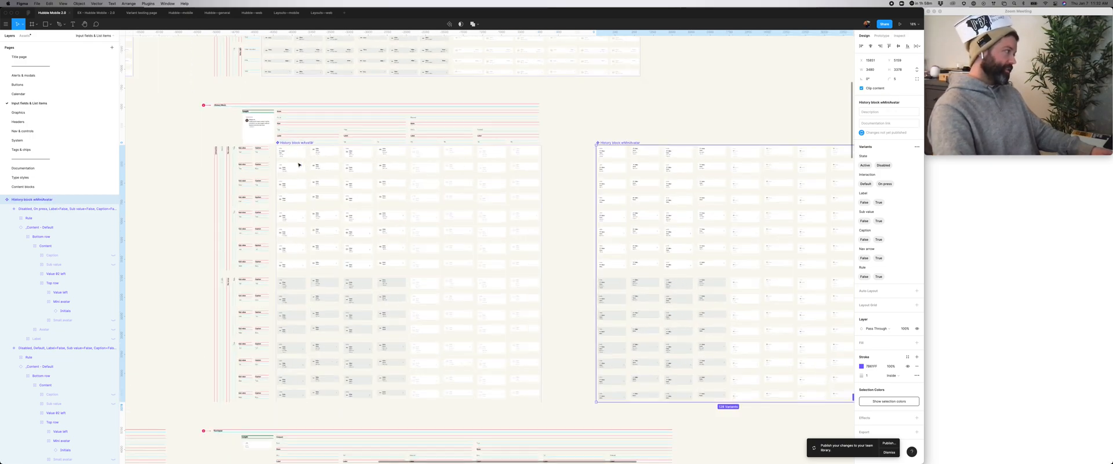
{"action": "scroll", "coordinate": [649, 156], "scroll_direction": "down", "scroll_amount": 4}
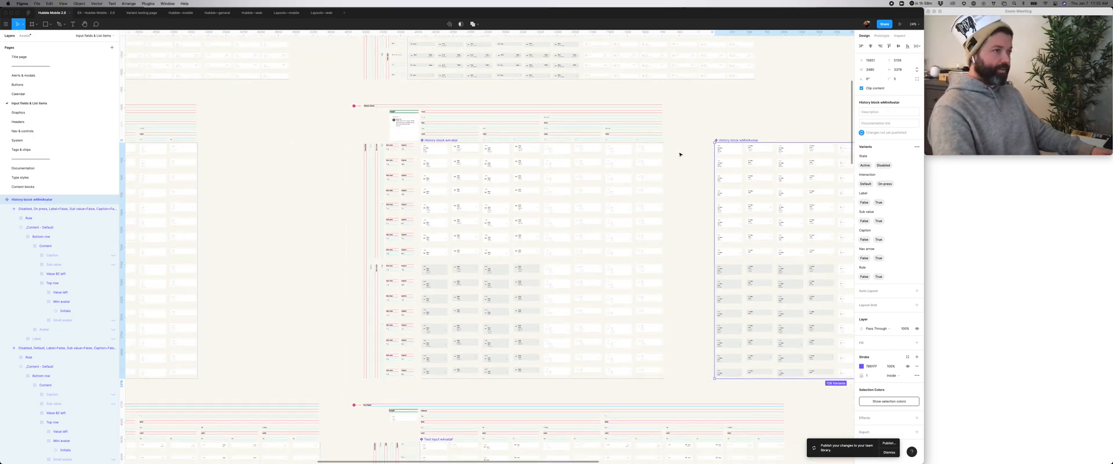
{"action": "scroll", "coordinate": [616, 121], "scroll_direction": "down", "scroll_amount": 2}
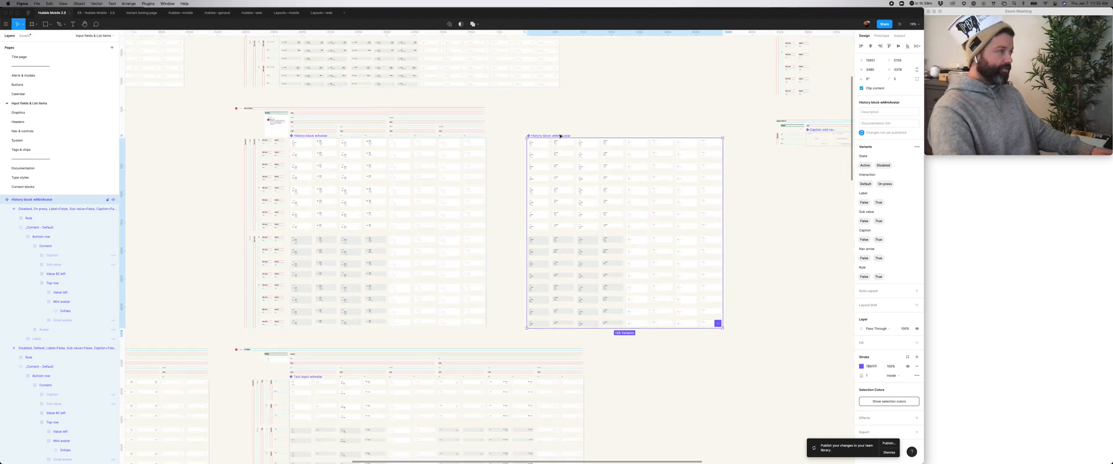
{"action": "left_click_drag", "start_coordinate": [610, 145], "coordinate": [662, 347]}
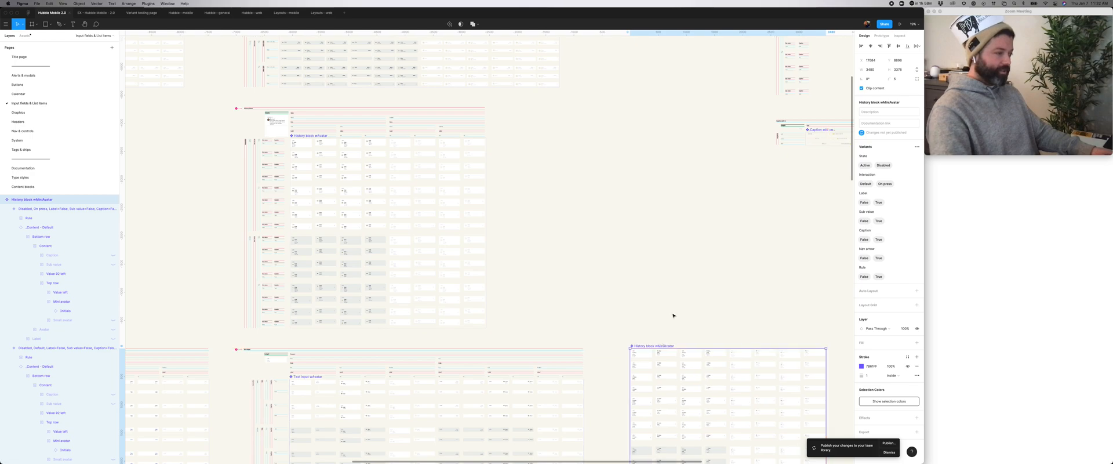
Step: Widen the History block w/Avatar set rightward to more than double its width, leaving room for a second grid of variants
{"action": "left_click", "coordinate": [308, 137]}
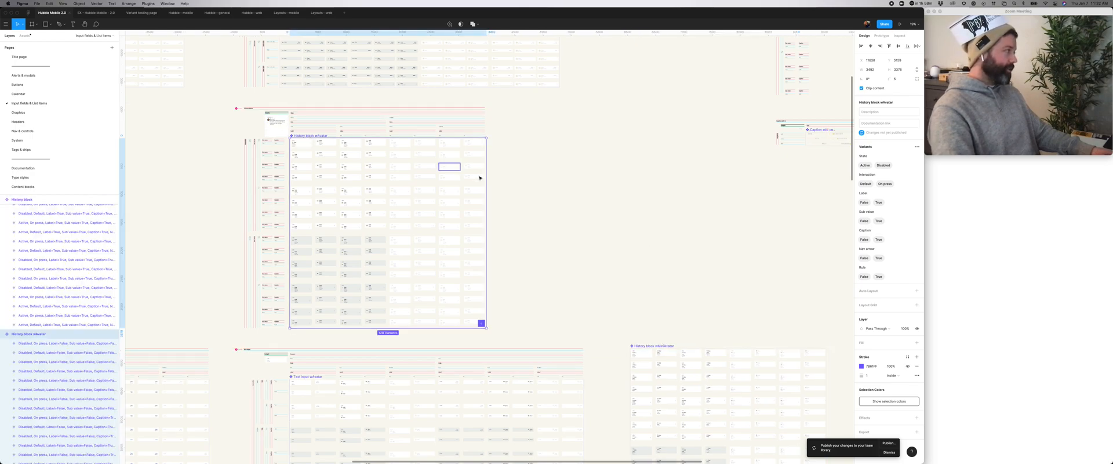
{"action": "left_click_drag", "start_coordinate": [488, 181], "coordinate": [759, 186]}
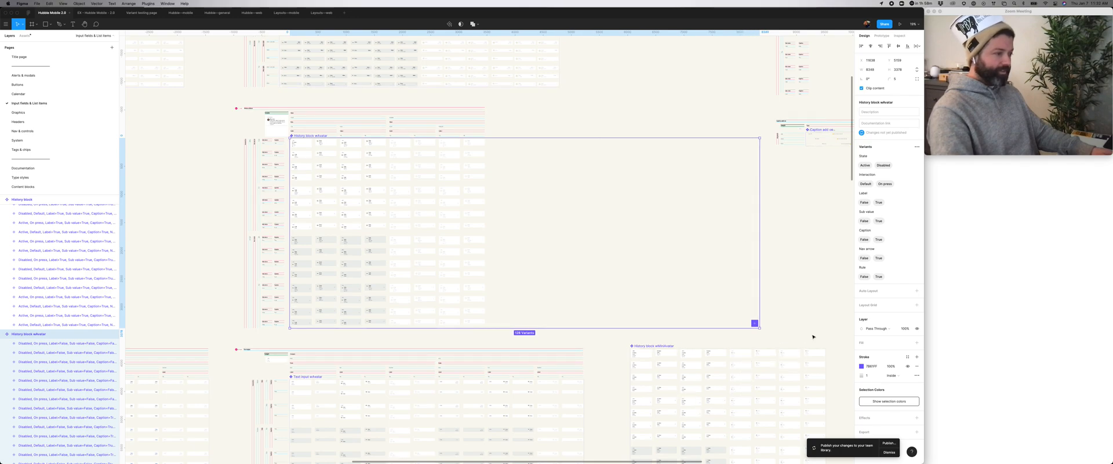
{"action": "scroll", "coordinate": [779, 249], "scroll_direction": "down", "scroll_amount": 2}
{"action": "scroll", "coordinate": [773, 244], "scroll_direction": "right", "scroll_amount": 3}
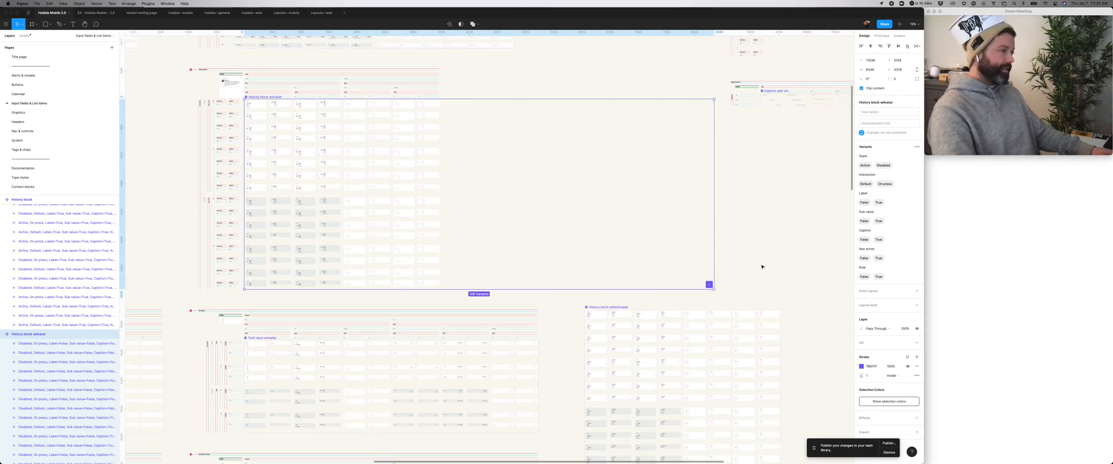
Step: Copy all variants of the History block w/MiniAvatar set into the empty right half of the widened History block w/Avatar set
{"action": "left_click", "coordinate": [607, 307]}
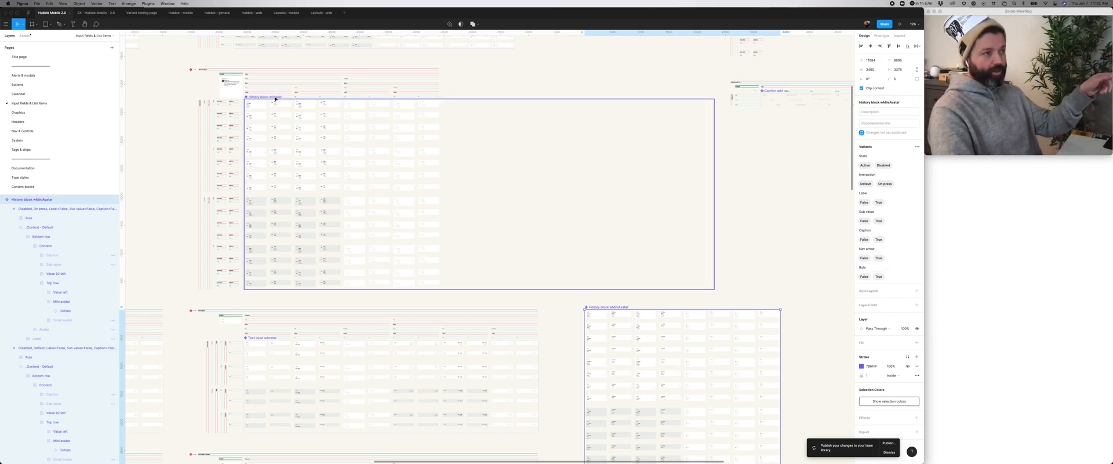
{"action": "left_click", "coordinate": [276, 97]}
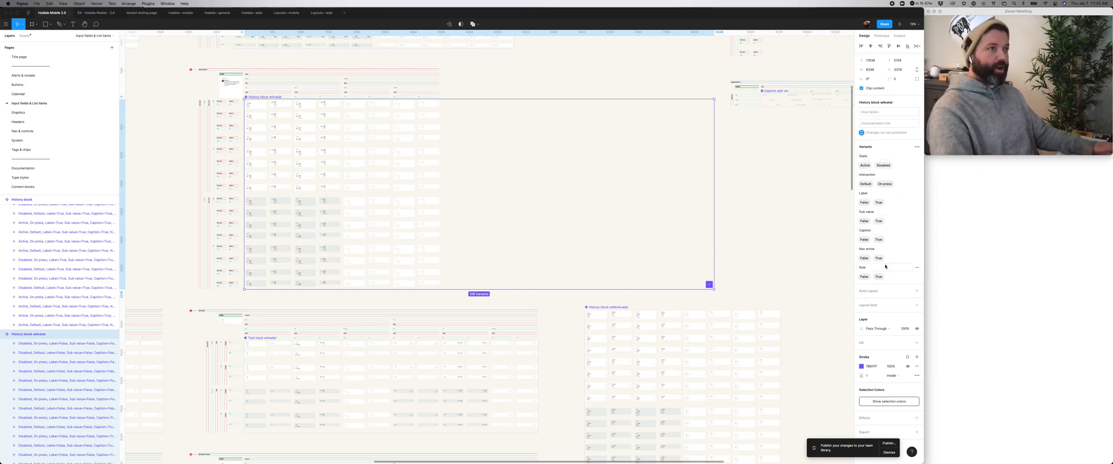
{"action": "scroll", "coordinate": [698, 293], "scroll_direction": "down", "scroll_amount": 2}
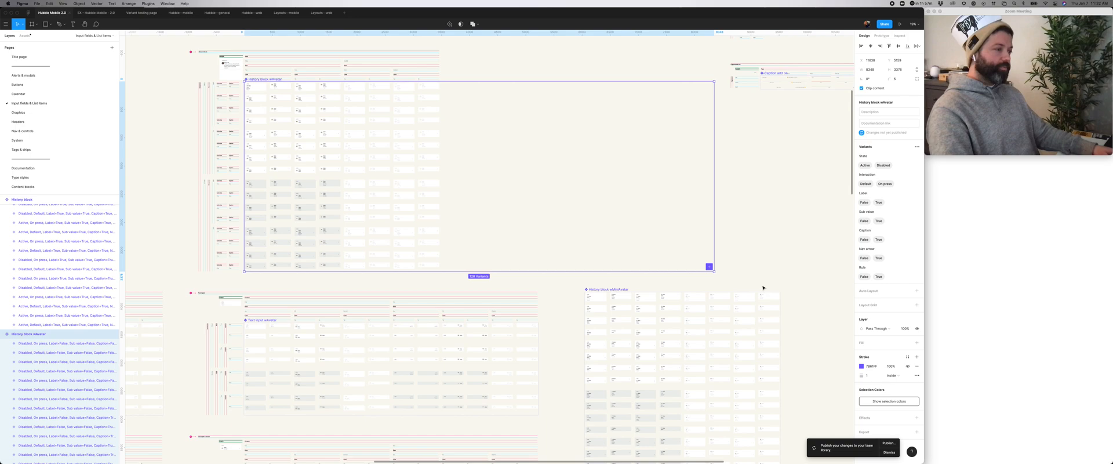
{"action": "left_click", "coordinate": [809, 289]}
{"action": "left_click_drag", "start_coordinate": [801, 270], "coordinate": [597, 451]}
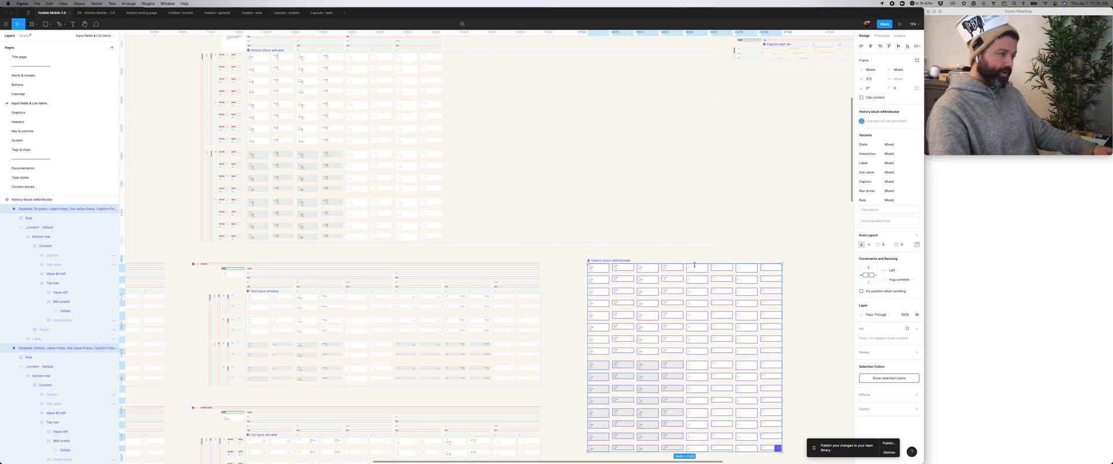
{"action": "scroll", "coordinate": [679, 310], "scroll_direction": "up", "scroll_amount": 3}
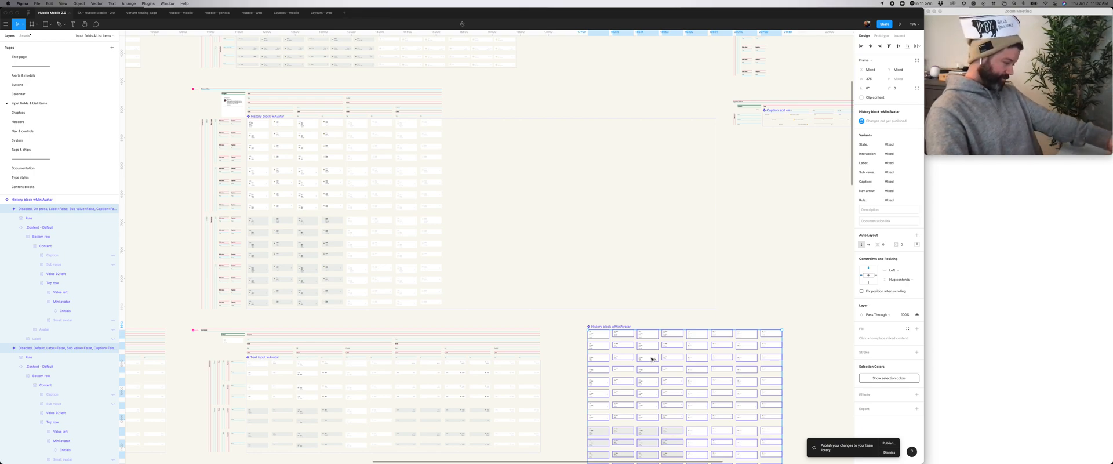
{"action": "scroll", "coordinate": [652, 360], "scroll_direction": "down", "scroll_amount": 1}
{"action": "scroll", "coordinate": [660, 354], "scroll_direction": "down", "scroll_amount": 1}
{"action": "left_click_drag", "start_coordinate": [659, 348], "coordinate": [542, 145]}
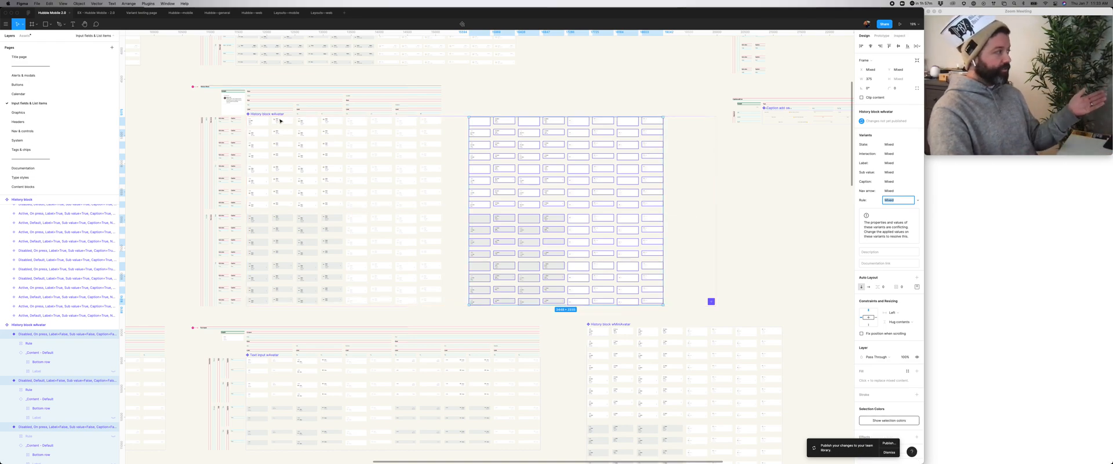
Step: Compare the sample avatar block with the original and copied variants in the History block w/Avatar set
{"action": "scroll", "coordinate": [264, 116], "scroll_direction": "right", "scroll_amount": 1}
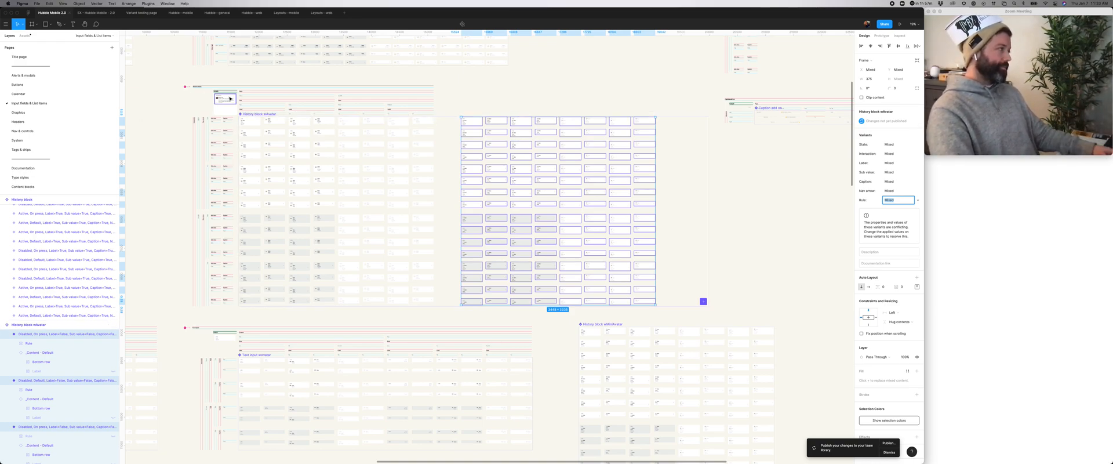
{"action": "scroll", "coordinate": [220, 103], "scroll_direction": "up", "scroll_amount": 3}
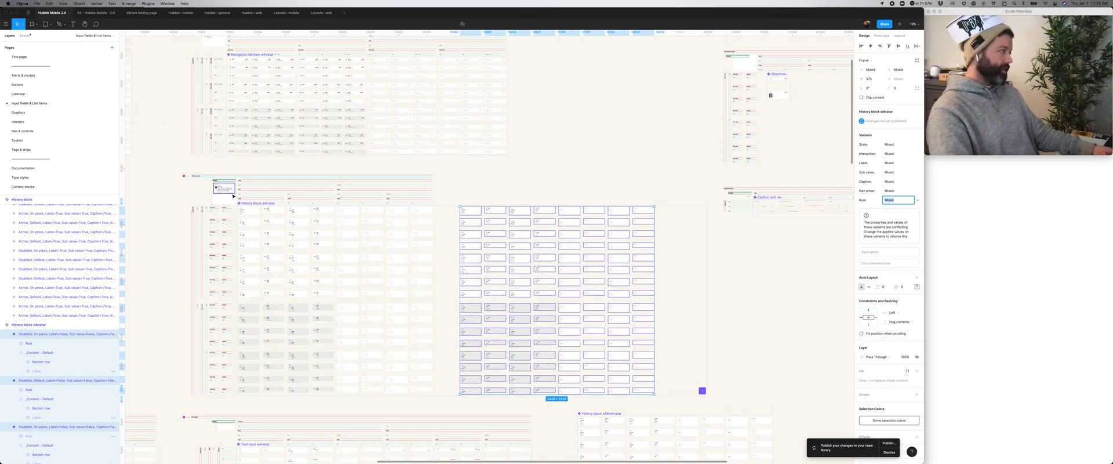
{"action": "scroll", "coordinate": [228, 202], "scroll_direction": "up", "scroll_amount": 5}
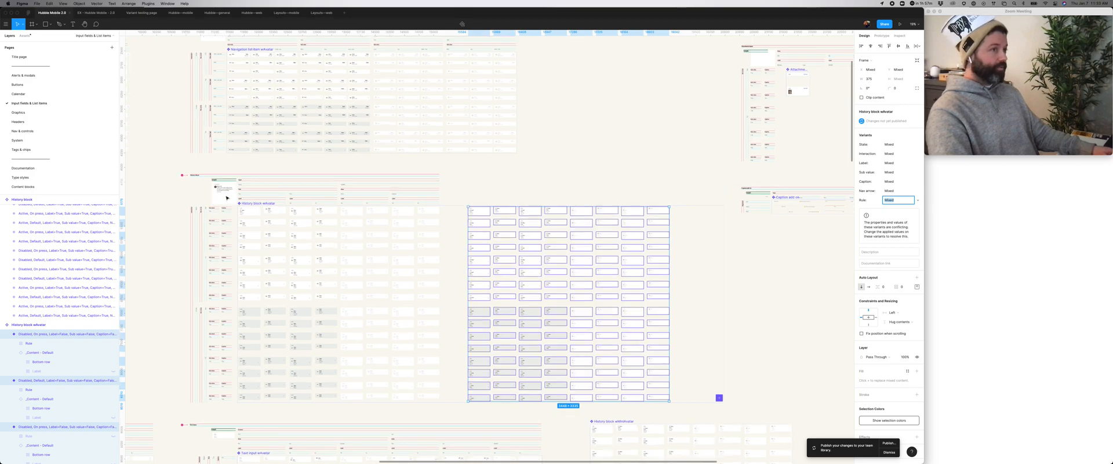
{"action": "scroll", "coordinate": [227, 197], "scroll_direction": "up", "scroll_amount": 8}
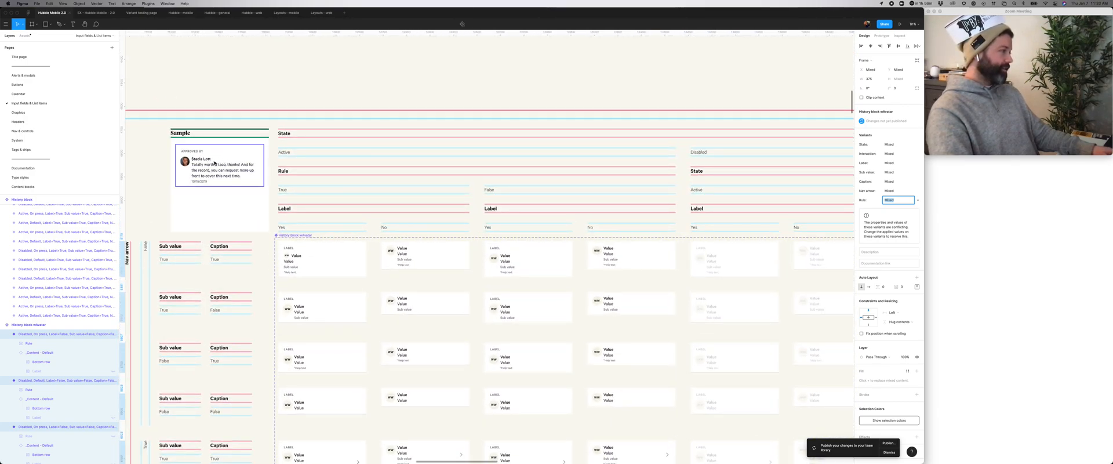
{"action": "scroll", "coordinate": [417, 255], "scroll_direction": "down", "scroll_amount": 3}
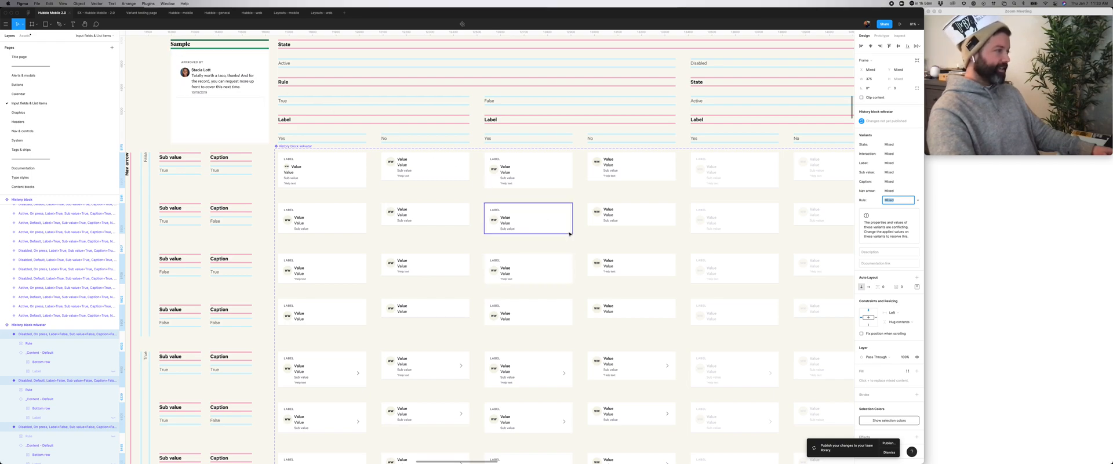
{"action": "scroll", "coordinate": [569, 232], "scroll_direction": "down", "scroll_amount": 10}
{"action": "scroll", "coordinate": [558, 234], "scroll_direction": "down", "scroll_amount": 4}
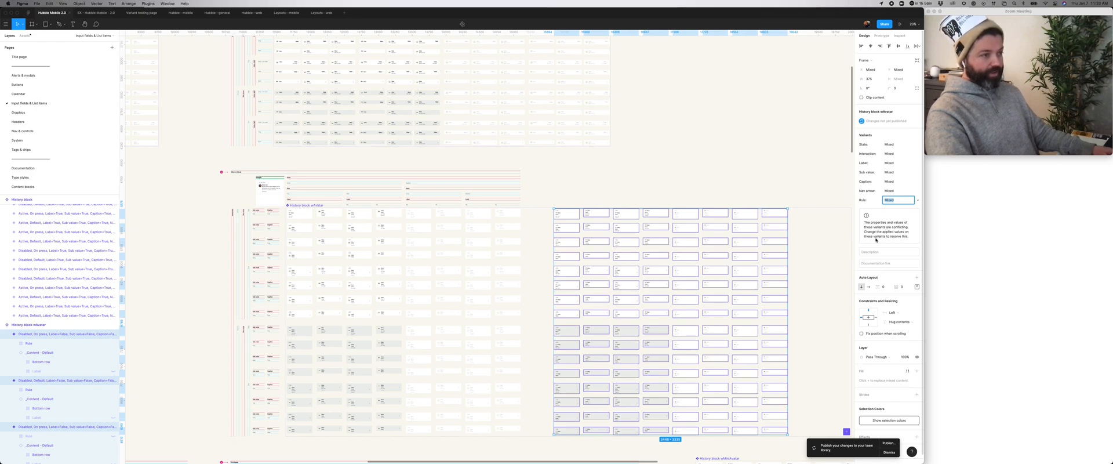
{"action": "scroll", "coordinate": [704, 243], "scroll_direction": "down", "scroll_amount": 3}
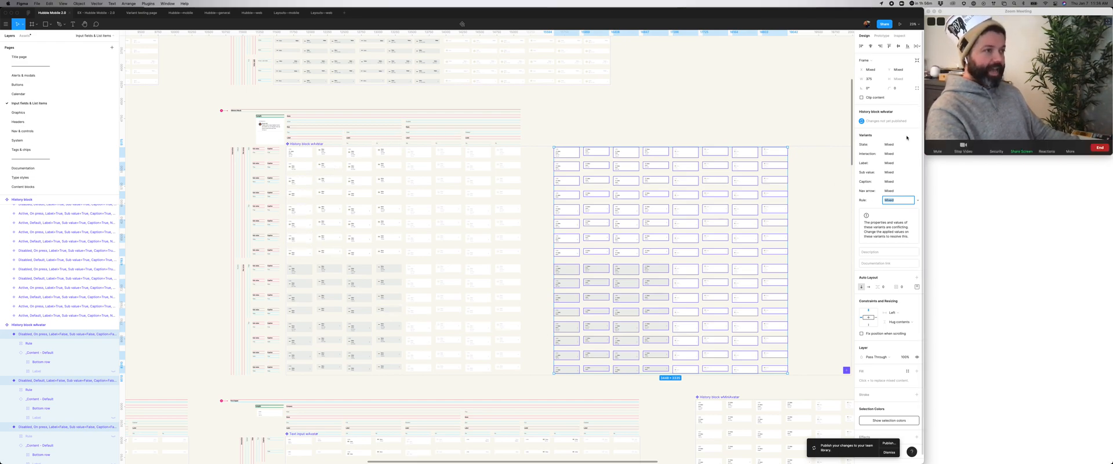
{"action": "key", "text": "Escape"}
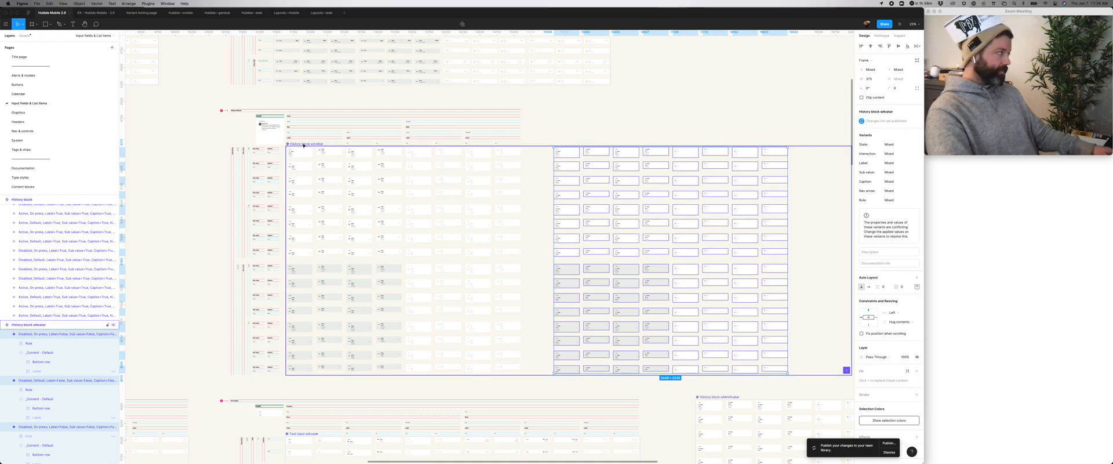
{"action": "left_click", "coordinate": [495, 145]}
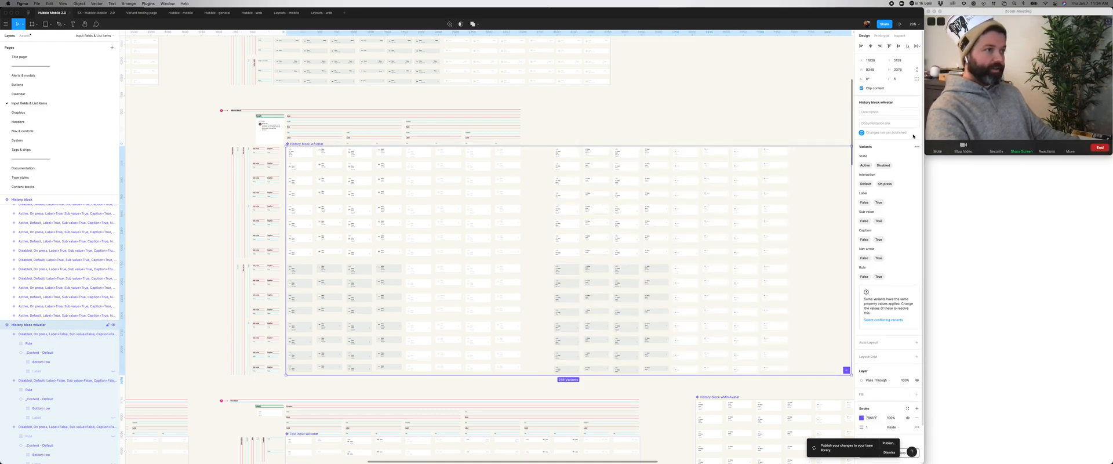
{"action": "left_click", "coordinate": [916, 147]}
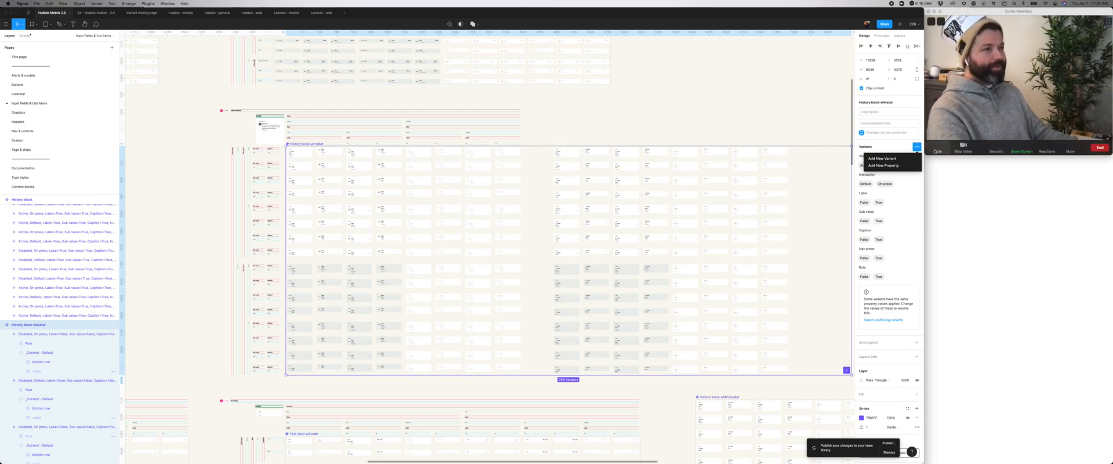
{"action": "left_click", "coordinate": [918, 149]}
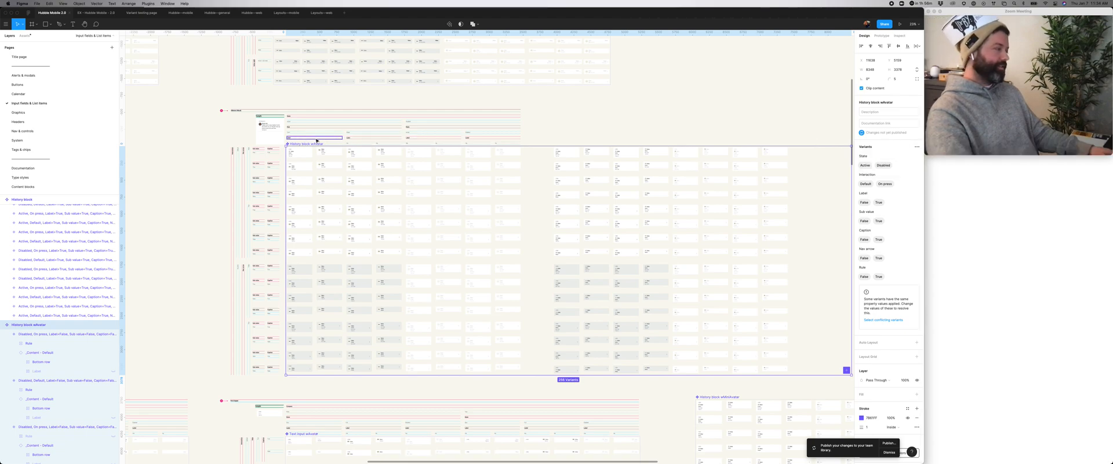
Step: Delete all the original avatar variants from the left half of the History block w/Avatar set
{"action": "left_click", "coordinate": [540, 155]}
{"action": "left_click_drag", "start_coordinate": [540, 150], "coordinate": [291, 371]}
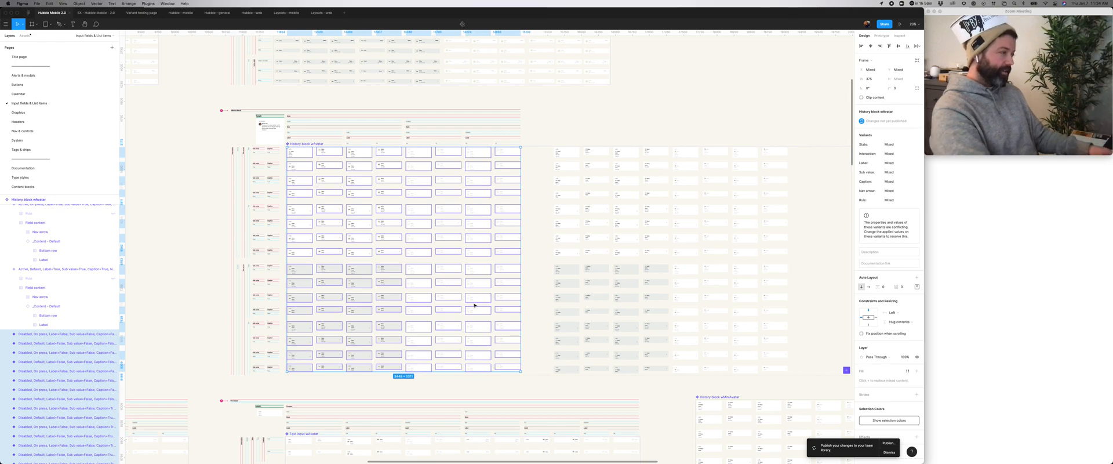
{"action": "key", "text": "BackSpace"}
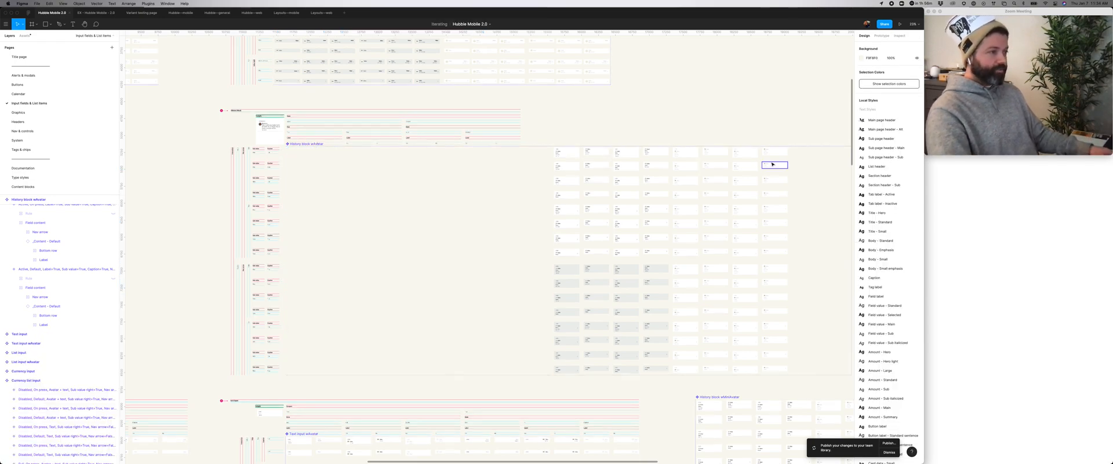
Step: Move all the mini avatar variants into the vacated left half of the set, aligned with the State, Rule and Label headings
{"action": "left_click_drag", "start_coordinate": [812, 153], "coordinate": [552, 375]}
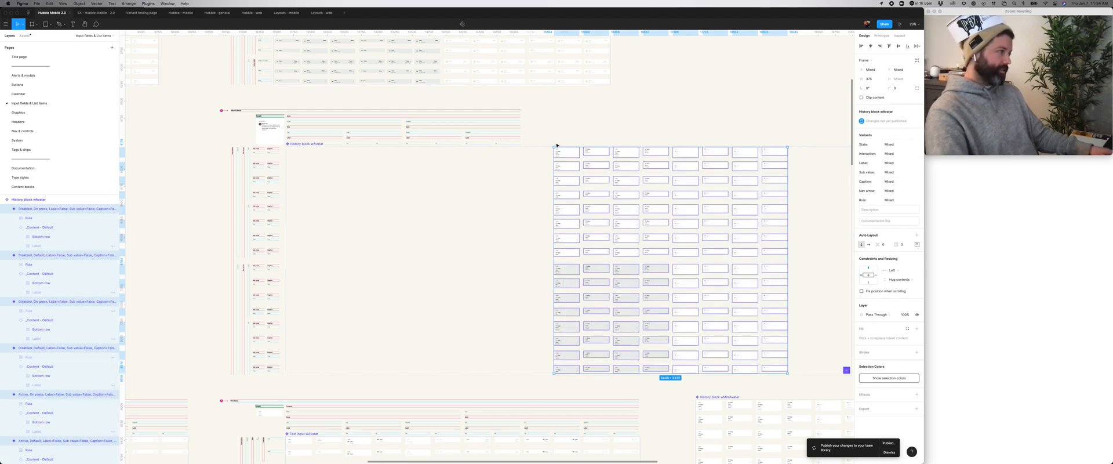
{"action": "left_click_drag", "start_coordinate": [569, 155], "coordinate": [299, 157]}
{"action": "scroll", "coordinate": [286, 152], "scroll_direction": "up", "scroll_amount": 5}
{"action": "scroll", "coordinate": [285, 152], "scroll_direction": "up", "scroll_amount": 10}
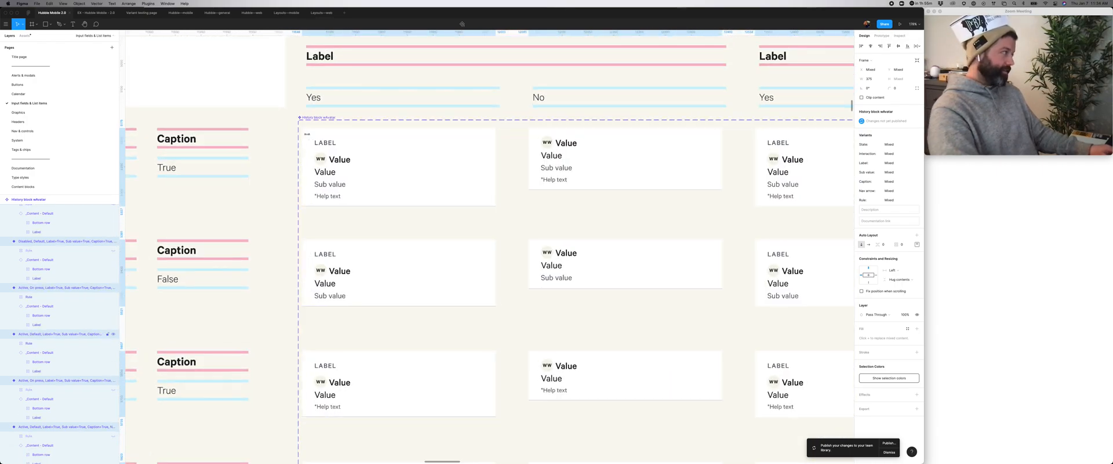
{"action": "scroll", "coordinate": [313, 136], "scroll_direction": "down", "scroll_amount": 4}
{"action": "scroll", "coordinate": [324, 135], "scroll_direction": "left", "scroll_amount": 3}
{"action": "scroll", "coordinate": [324, 135], "scroll_direction": "up", "scroll_amount": 1}
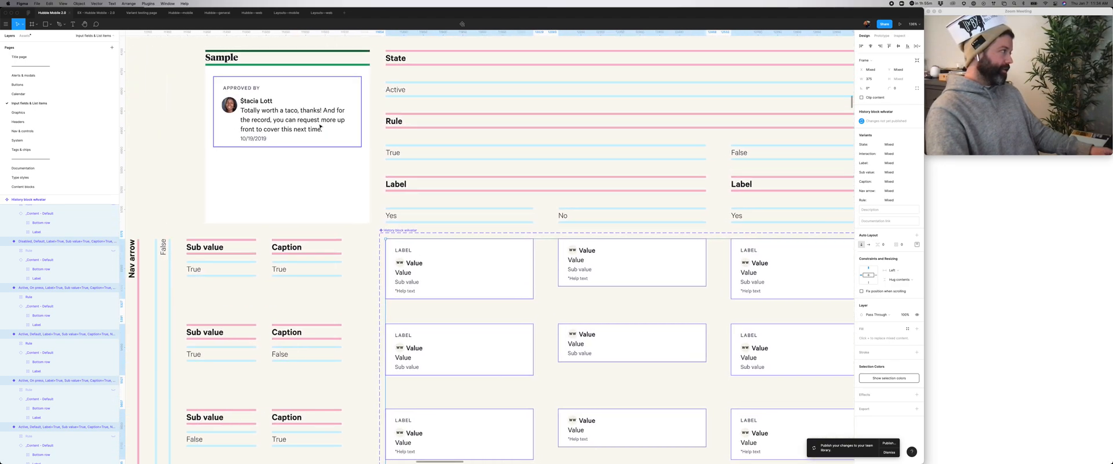
Step: Reset the sample avatar history block, whose variant is missing, to the component's default variant
{"action": "left_click", "coordinate": [322, 120]}
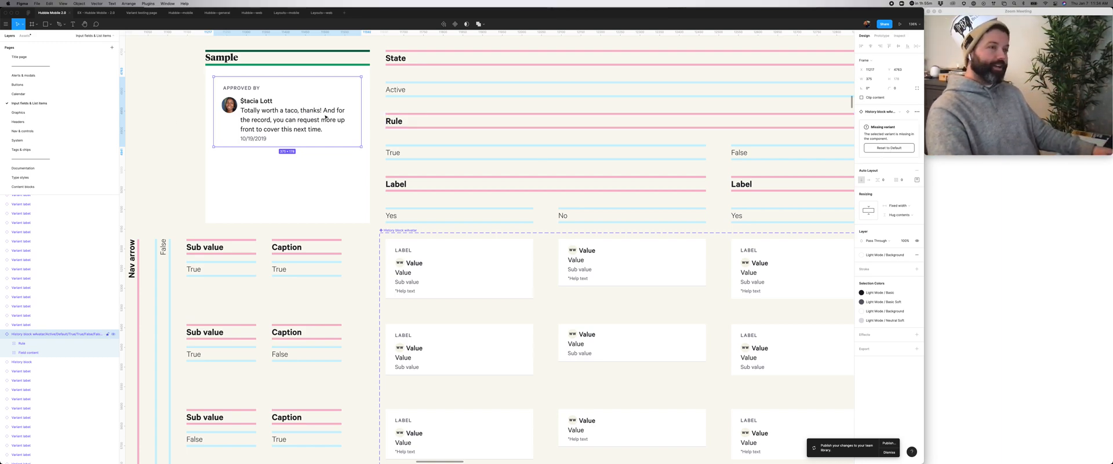
{"action": "left_click", "coordinate": [898, 149]}
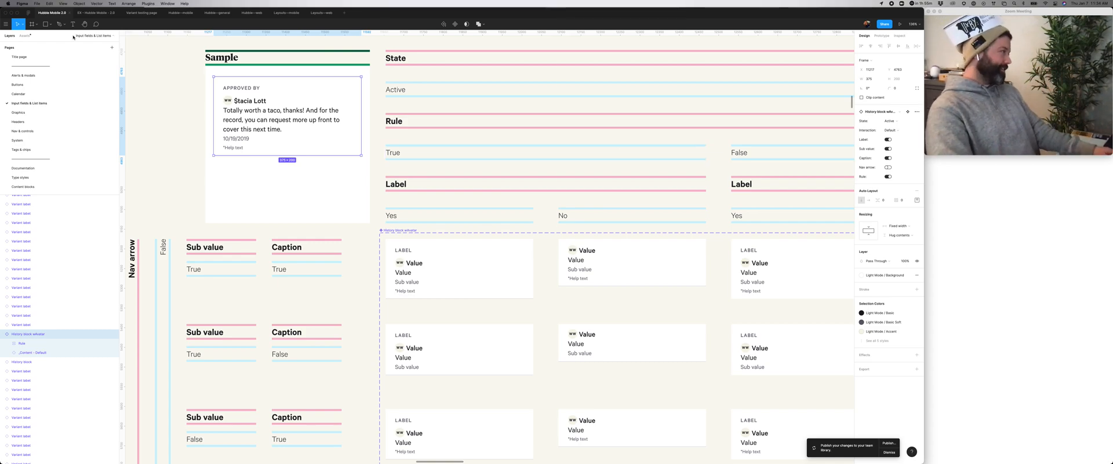
Step: Narrow the History block w/Avatar set to about 3475 px wide so its edge fits the last variant column, cutting the empty space
{"action": "scroll", "coordinate": [279, 110], "scroll_direction": "down", "scroll_amount": 5}
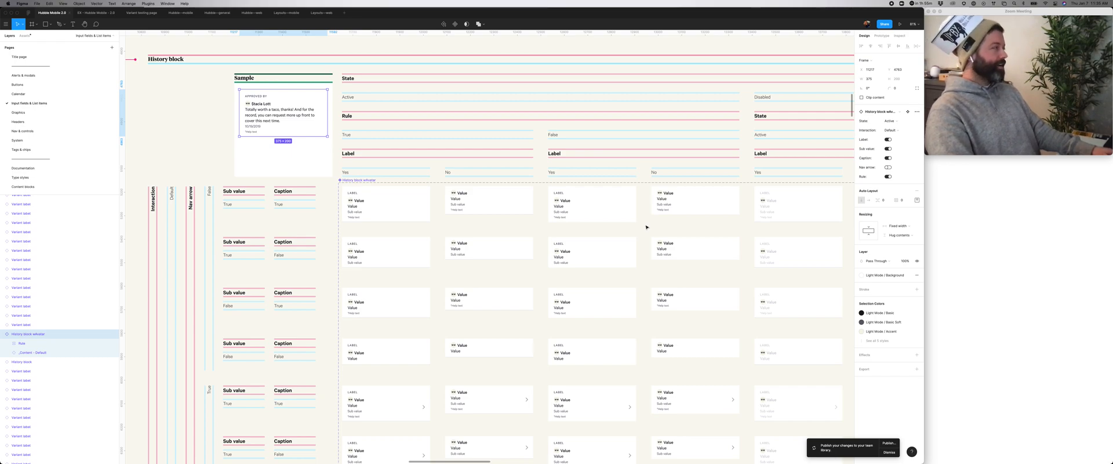
{"action": "scroll", "coordinate": [647, 227], "scroll_direction": "down", "scroll_amount": 10}
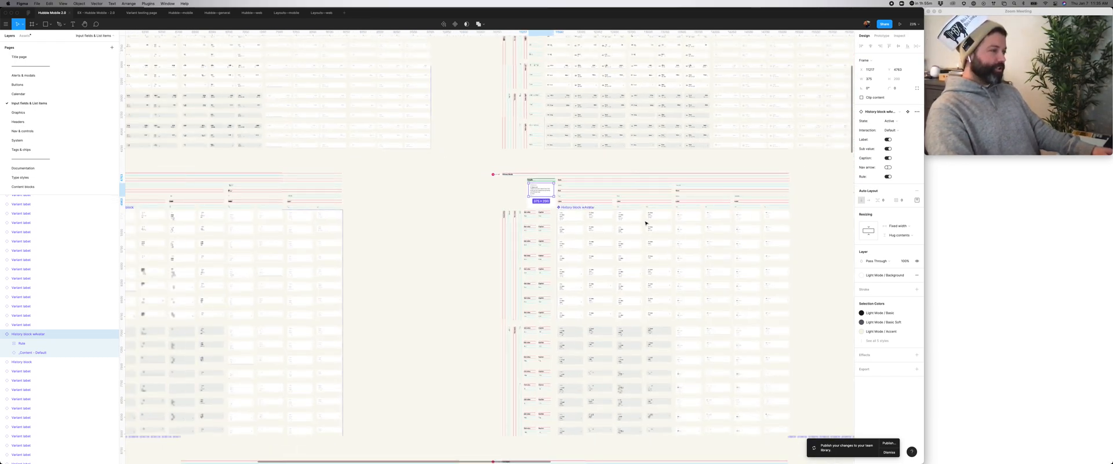
{"action": "left_click", "coordinate": [582, 224]}
{"action": "scroll", "coordinate": [771, 248], "scroll_direction": "right", "scroll_amount": 3}
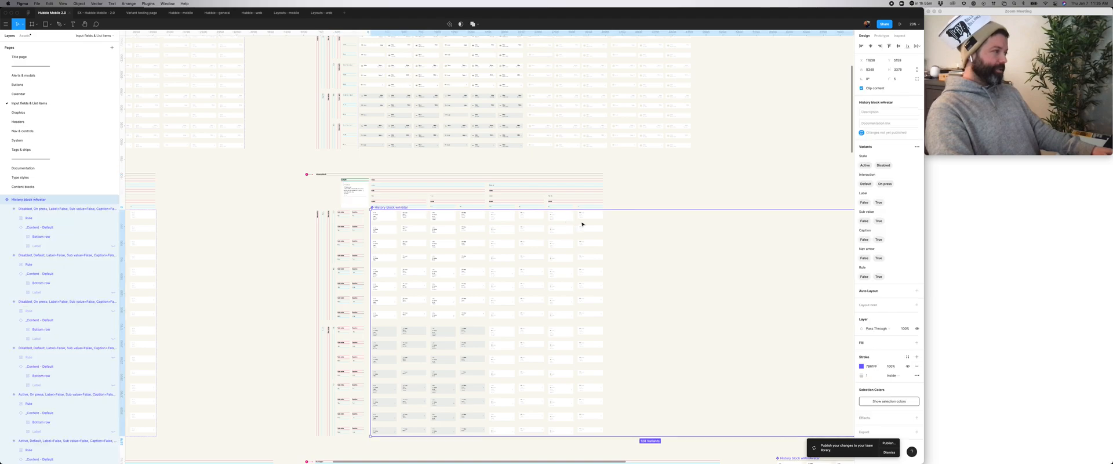
{"action": "left_click_drag", "start_coordinate": [801, 251], "coordinate": [474, 256]}
{"action": "scroll", "coordinate": [473, 218], "scroll_direction": "up", "scroll_amount": 5}
{"action": "scroll", "coordinate": [473, 218], "scroll_direction": "up", "scroll_amount": 5}
{"action": "left_click_drag", "start_coordinate": [474, 224], "coordinate": [476, 224]}
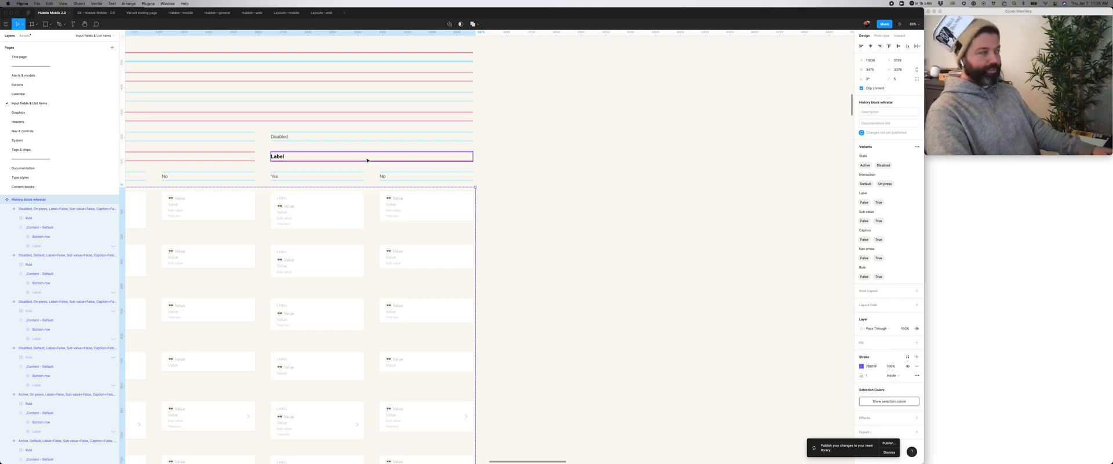
{"action": "scroll", "coordinate": [516, 176], "scroll_direction": "left", "scroll_amount": 5}
{"action": "scroll", "coordinate": [515, 177], "scroll_direction": "left", "scroll_amount": 5}
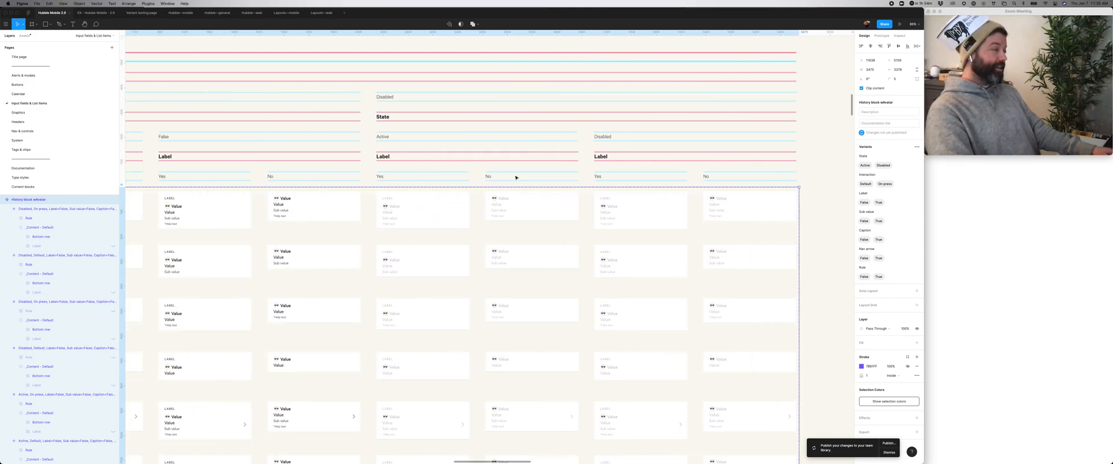
{"action": "scroll", "coordinate": [517, 177], "scroll_direction": "down", "scroll_amount": 5}
{"action": "scroll", "coordinate": [574, 197], "scroll_direction": "down", "scroll_amount": 5}
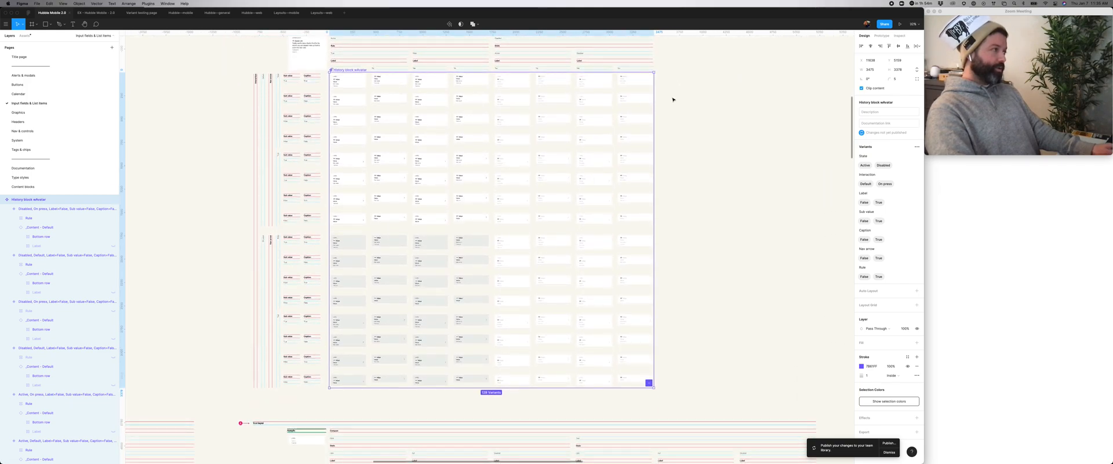
{"action": "scroll", "coordinate": [671, 99], "scroll_direction": "up", "scroll_amount": 2}
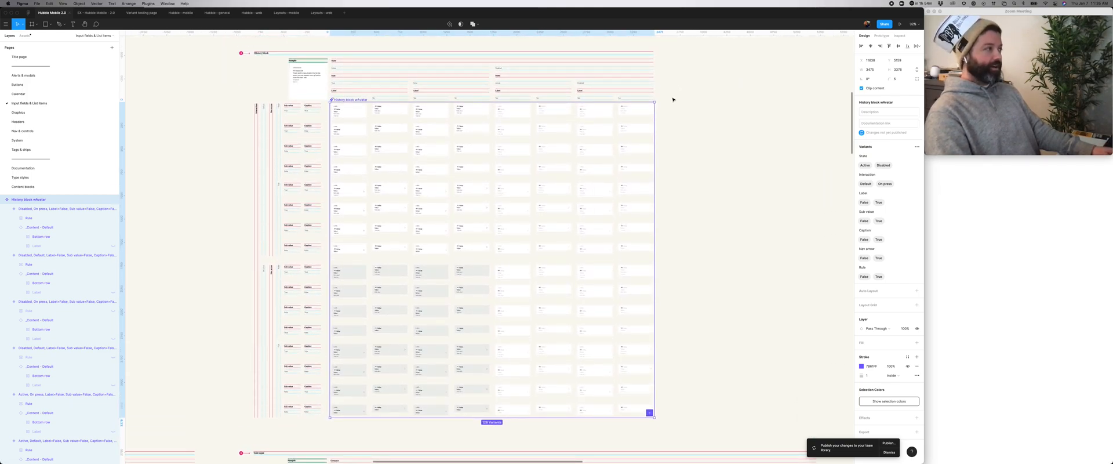